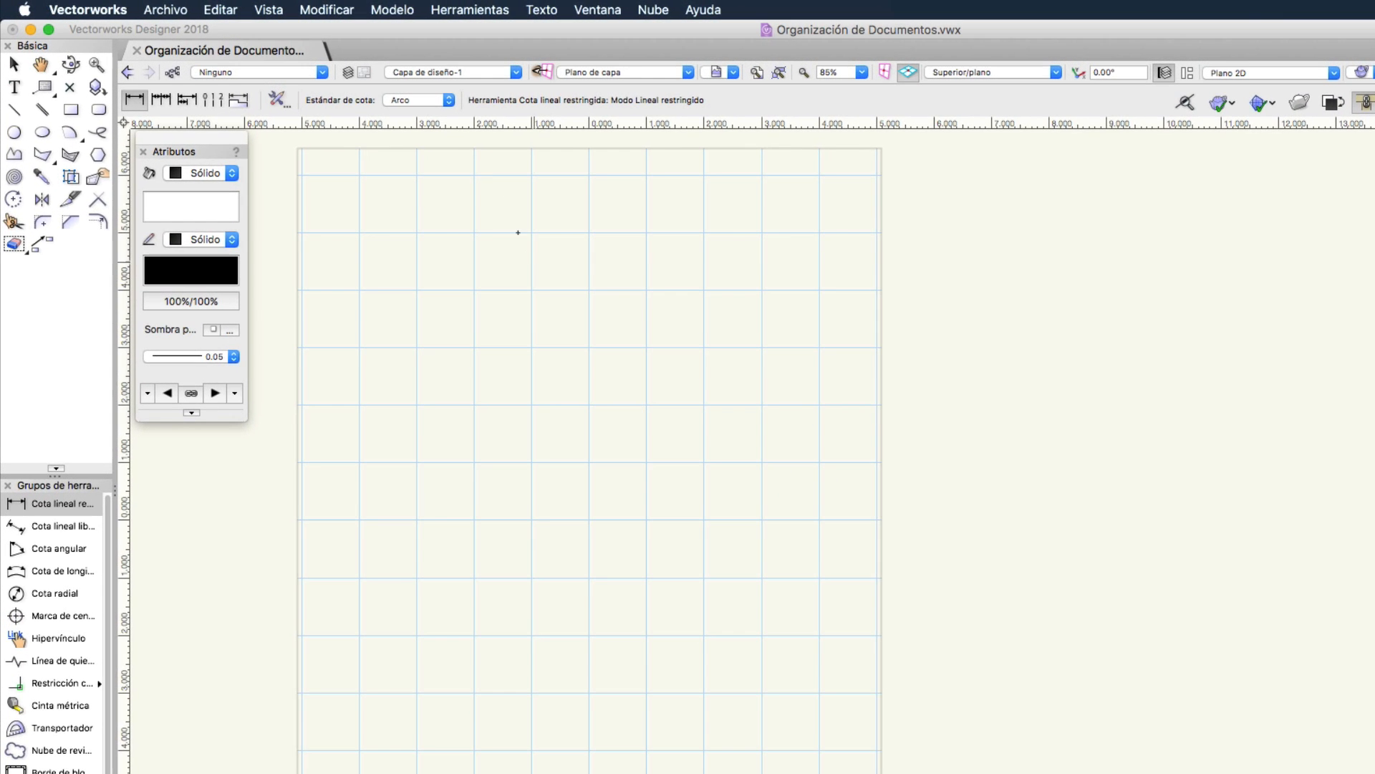
Review the document's Cota and Ninguno classes in the Organización dialog and in the active class list
click(434, 8)
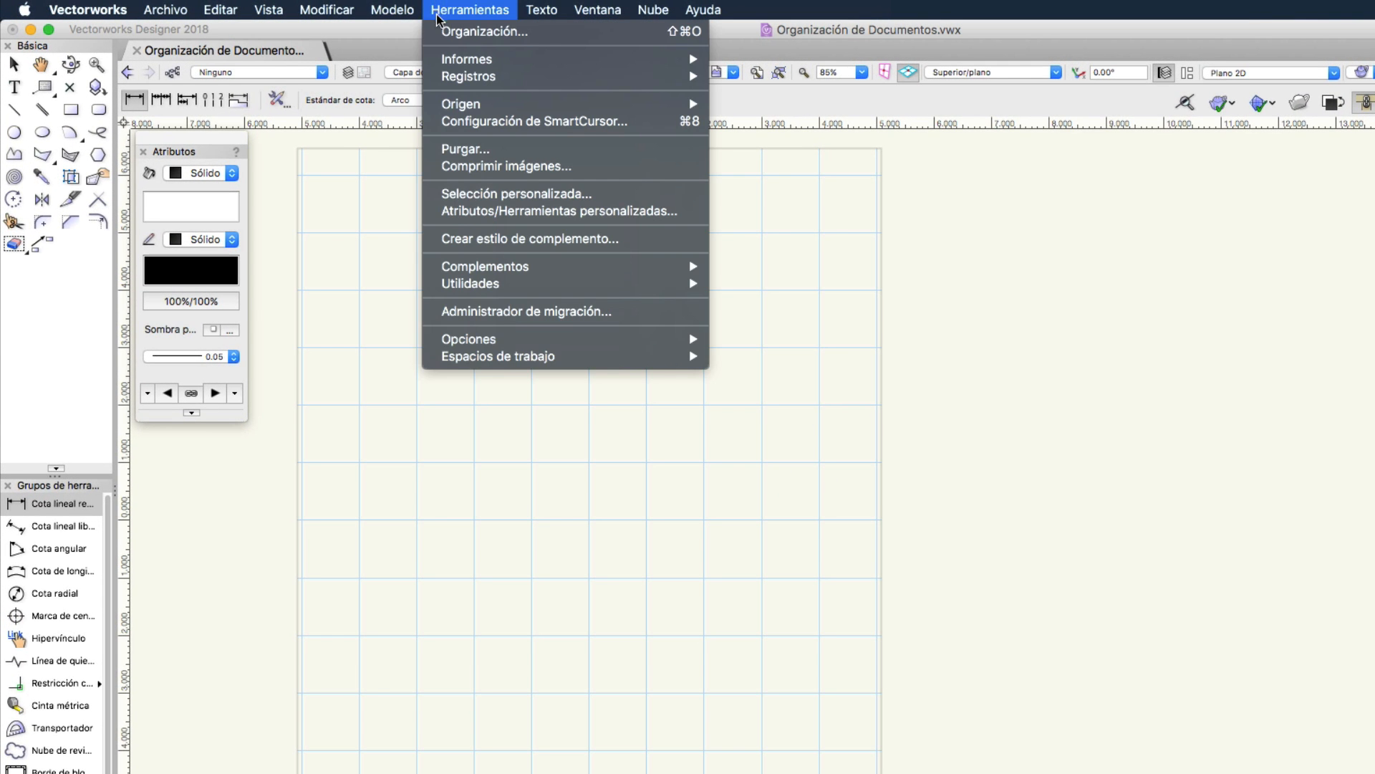
click(440, 33)
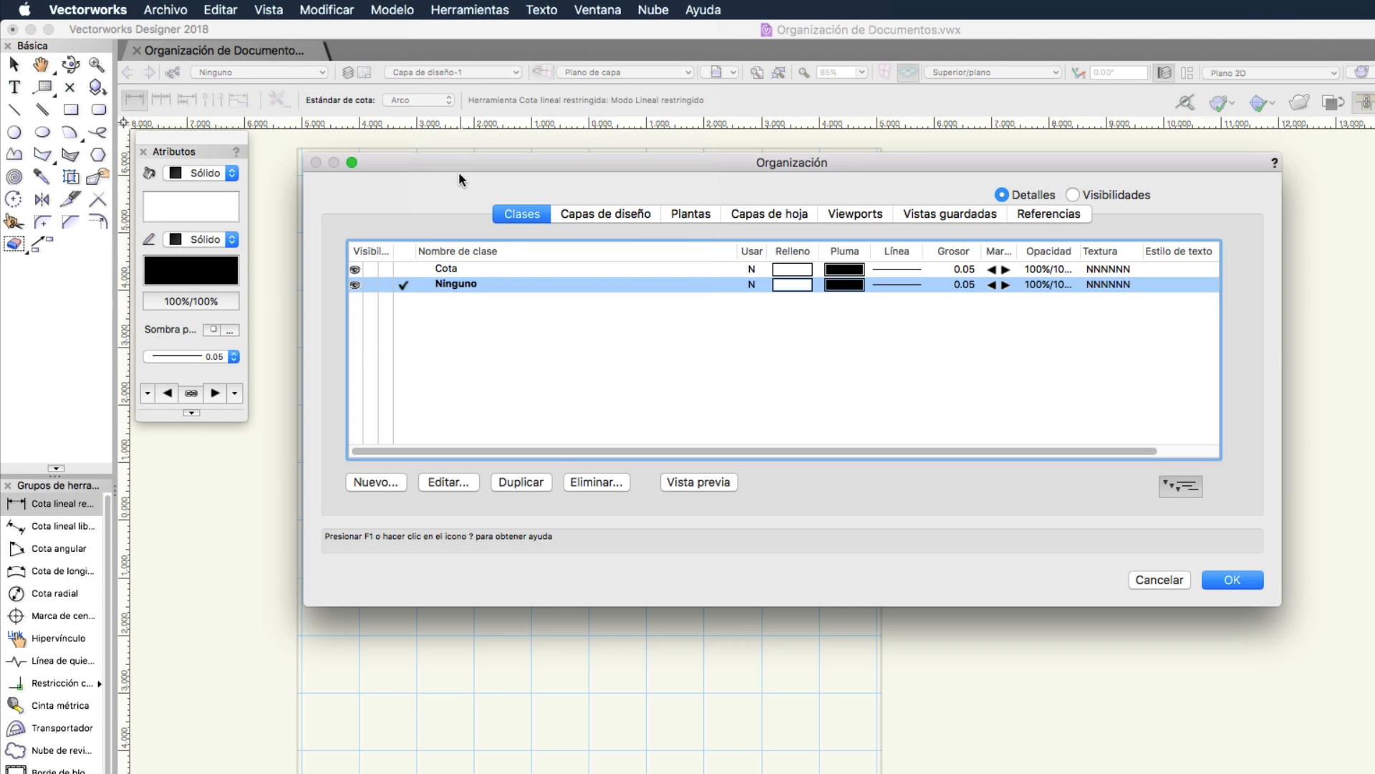
click(443, 267)
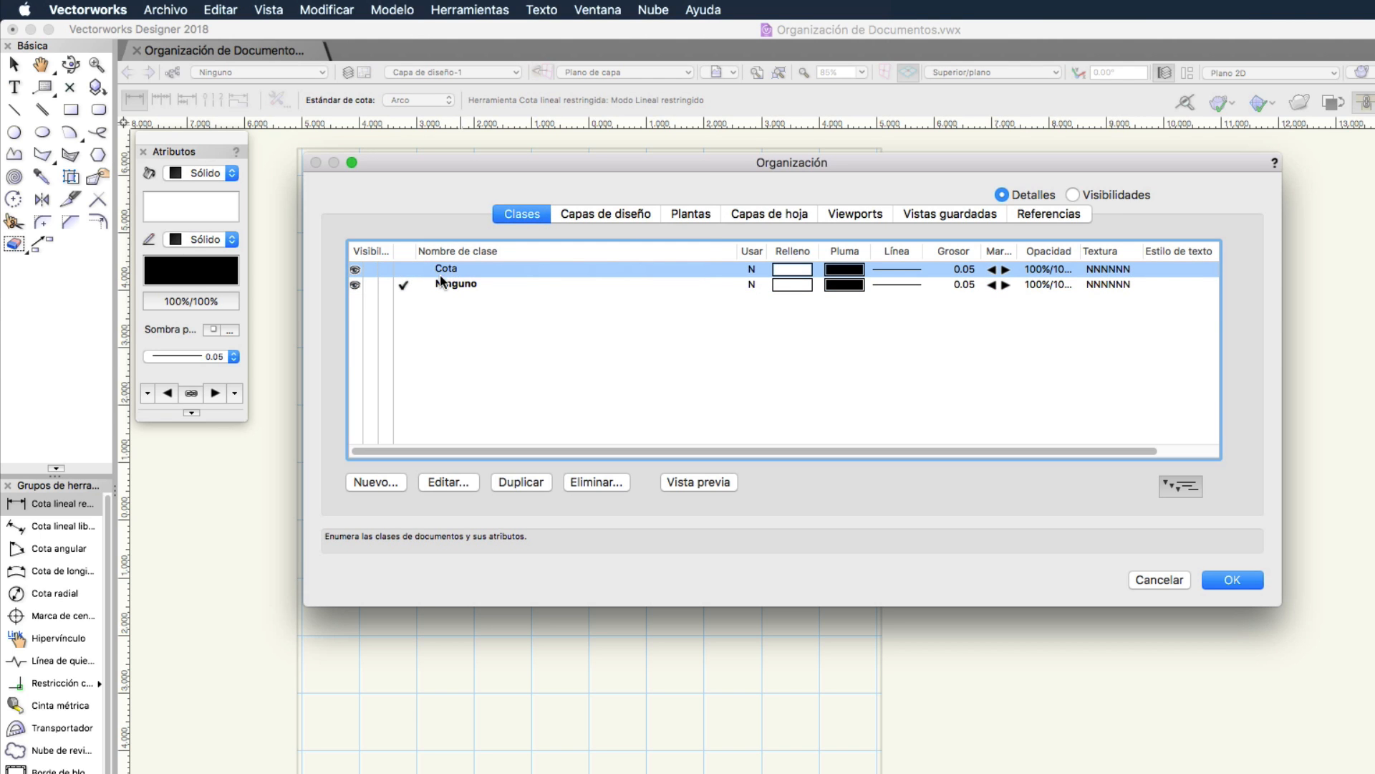
click(441, 283)
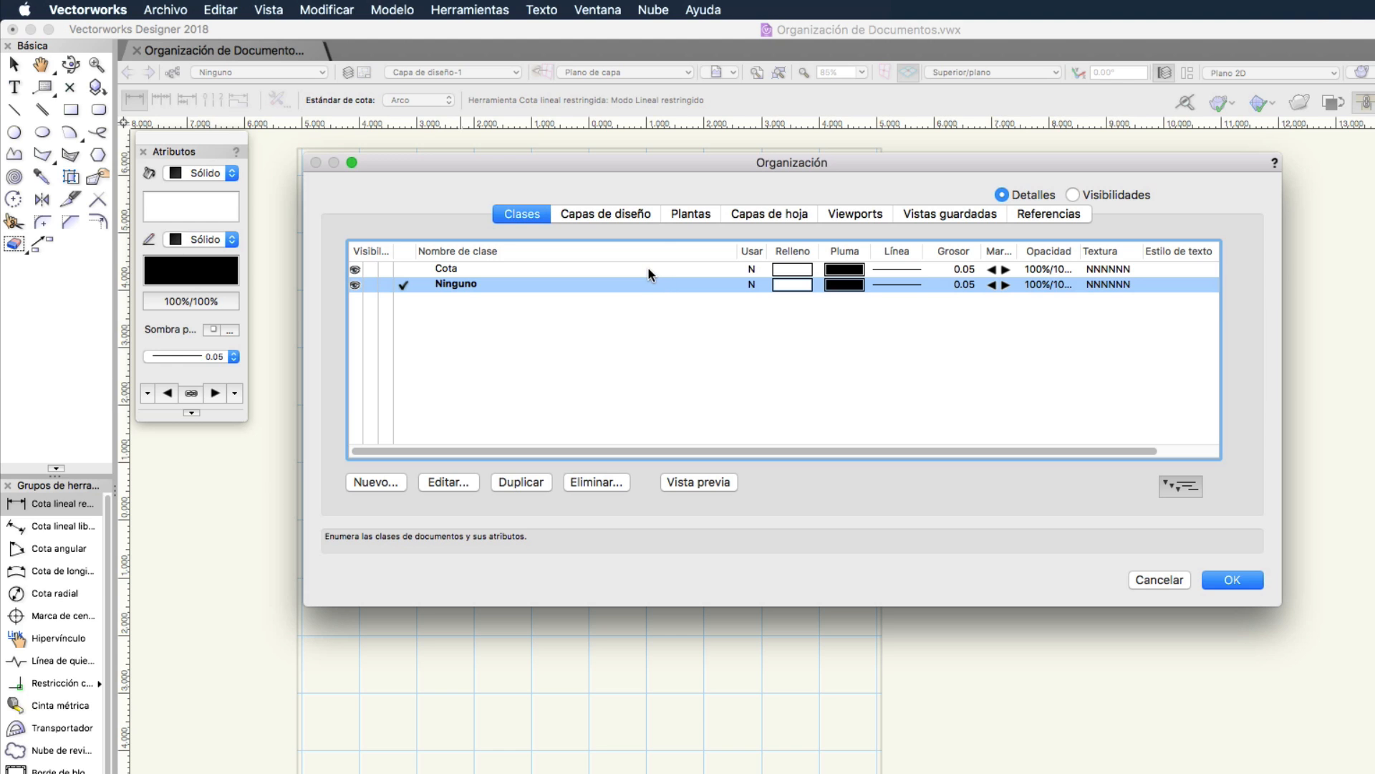
click(647, 268)
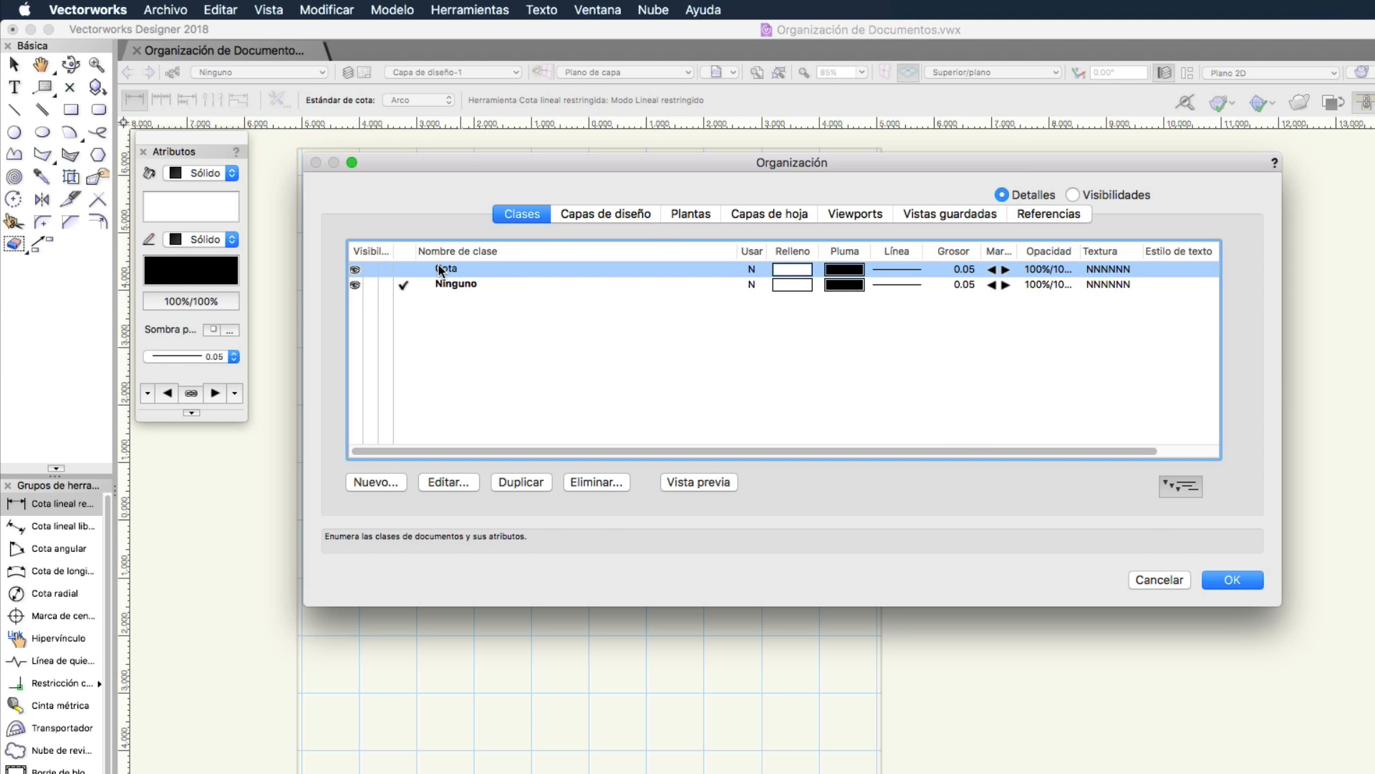
click(1228, 578)
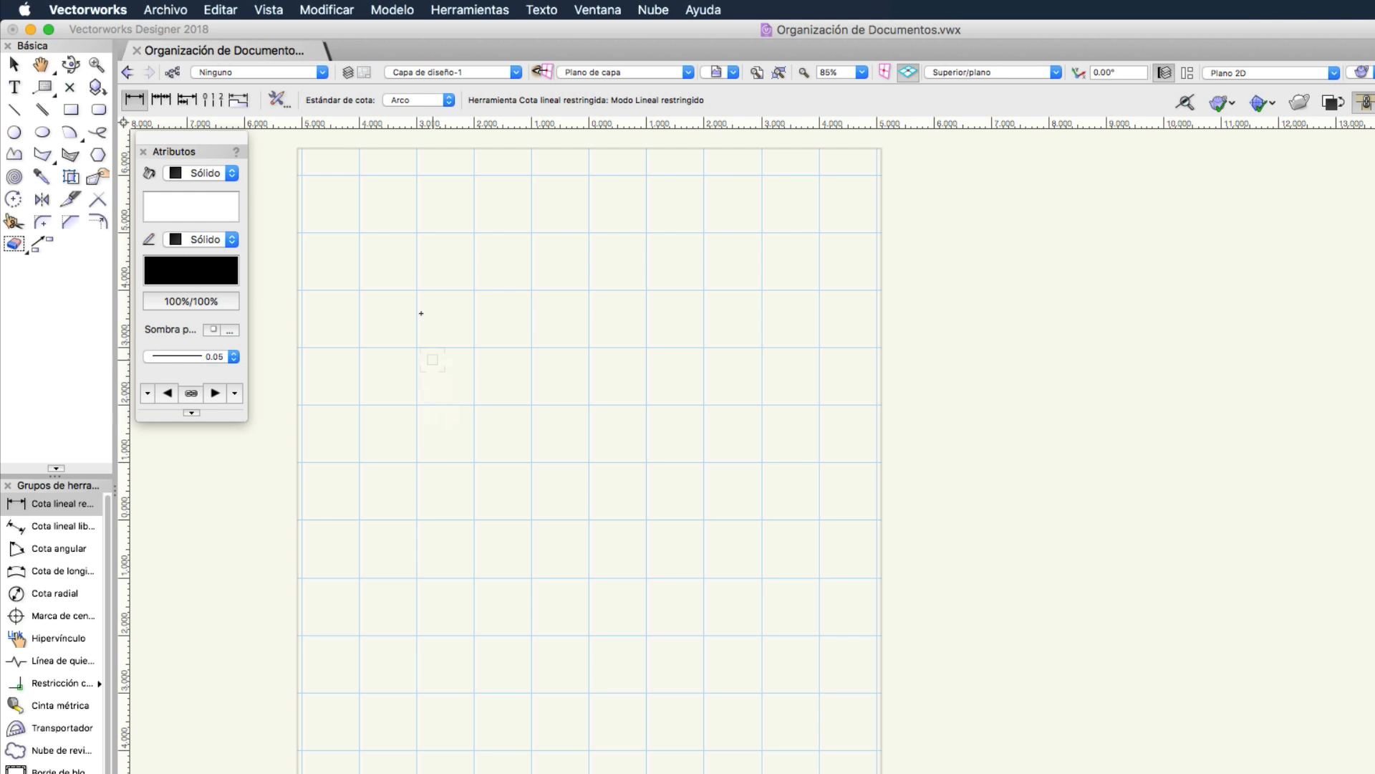
click(298, 75)
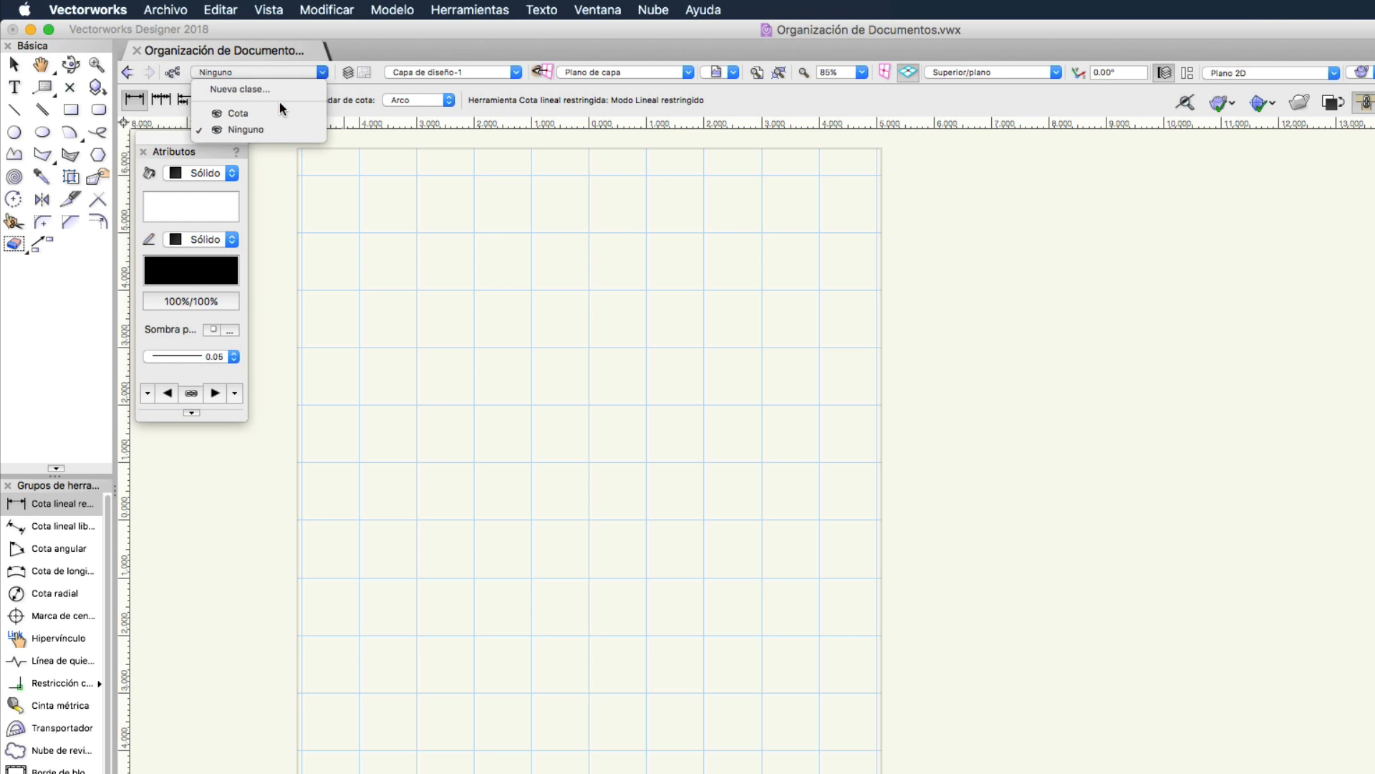
click(362, 59)
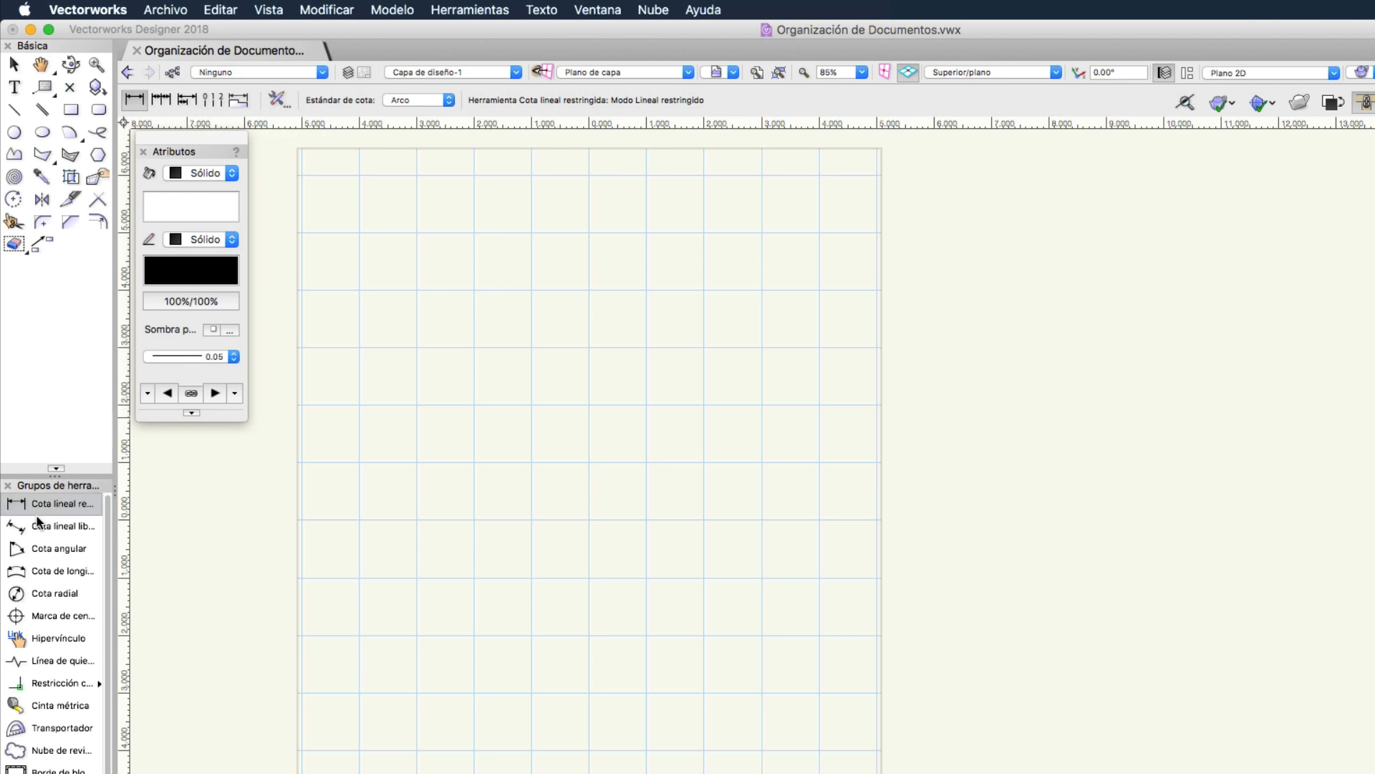
Draw a horizontal constrained linear dimension about 5.268 long across the upper half of the page
click(359, 407)
click(662, 407)
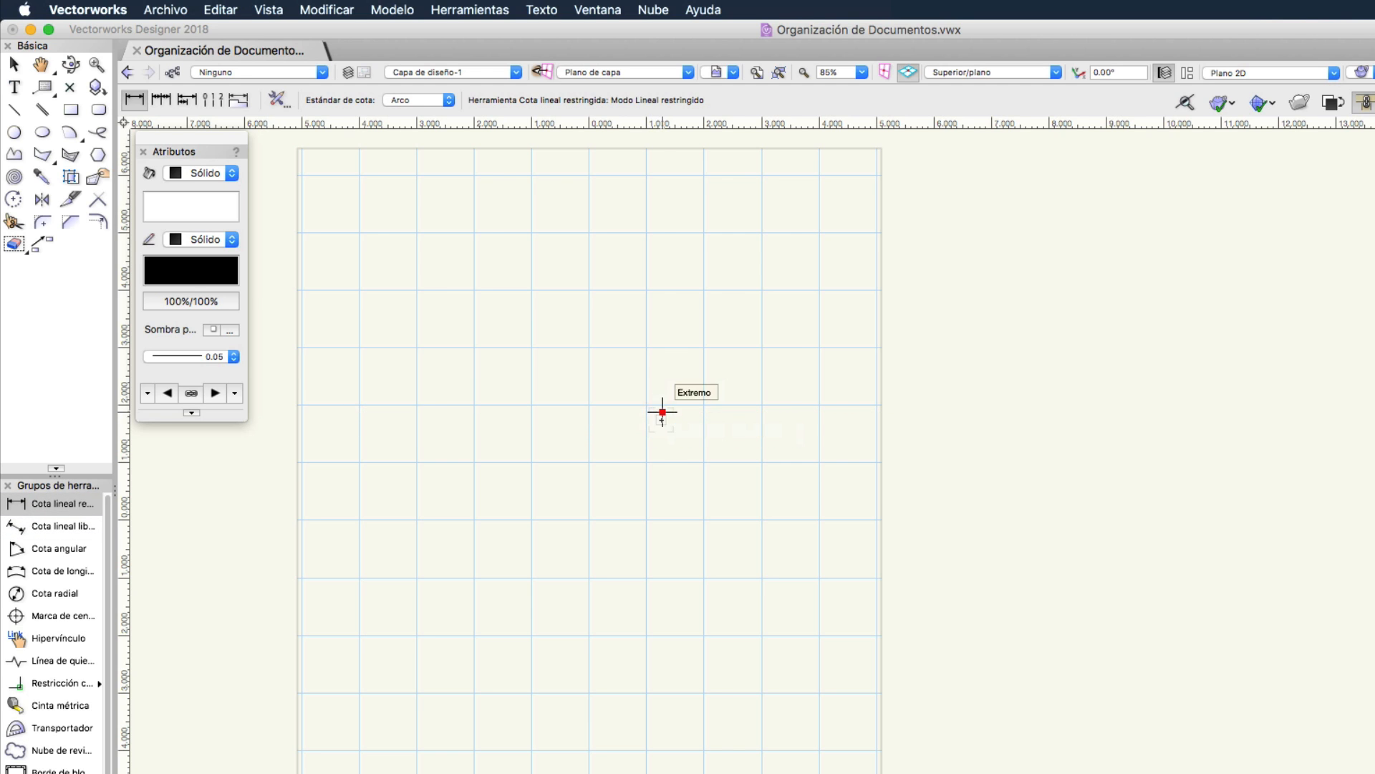
click(647, 295)
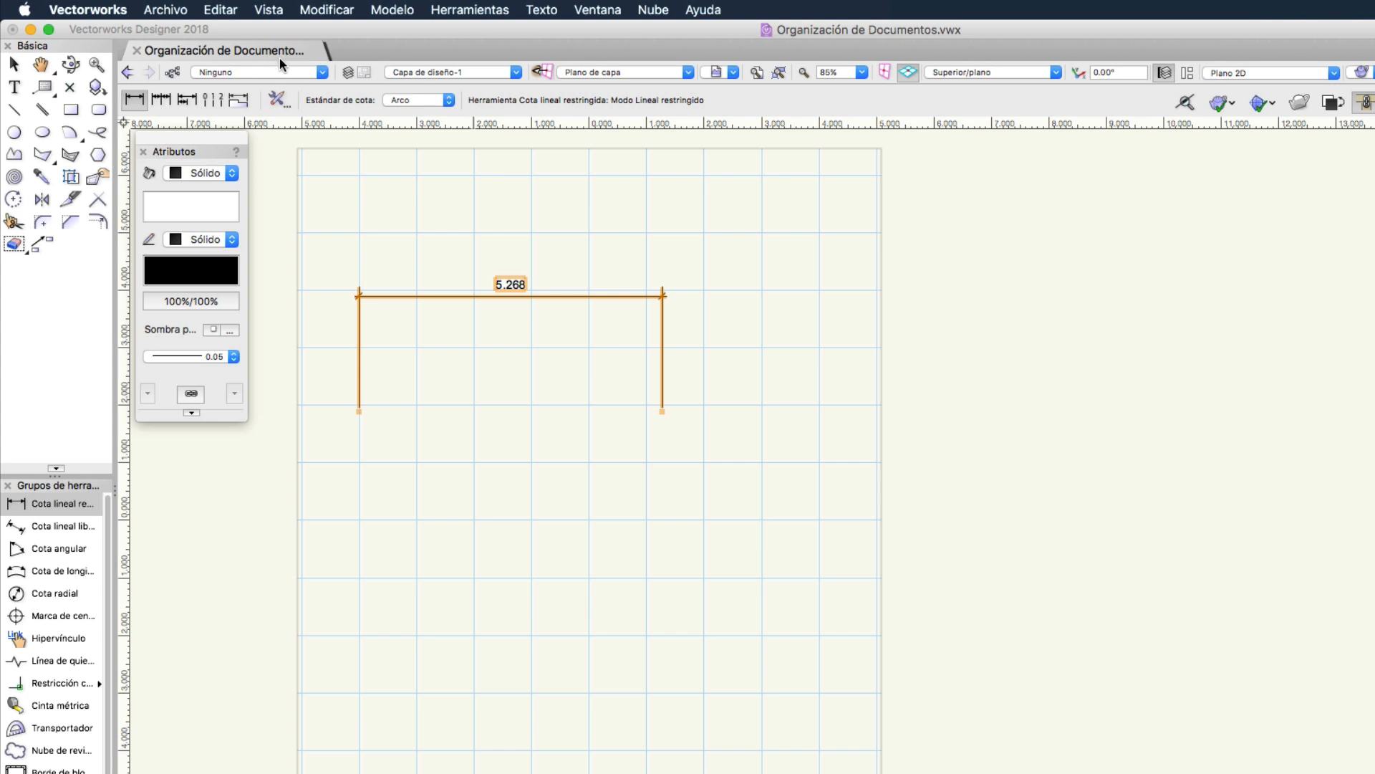
Switch the active class to Cota and back to Ninguno
click(267, 72)
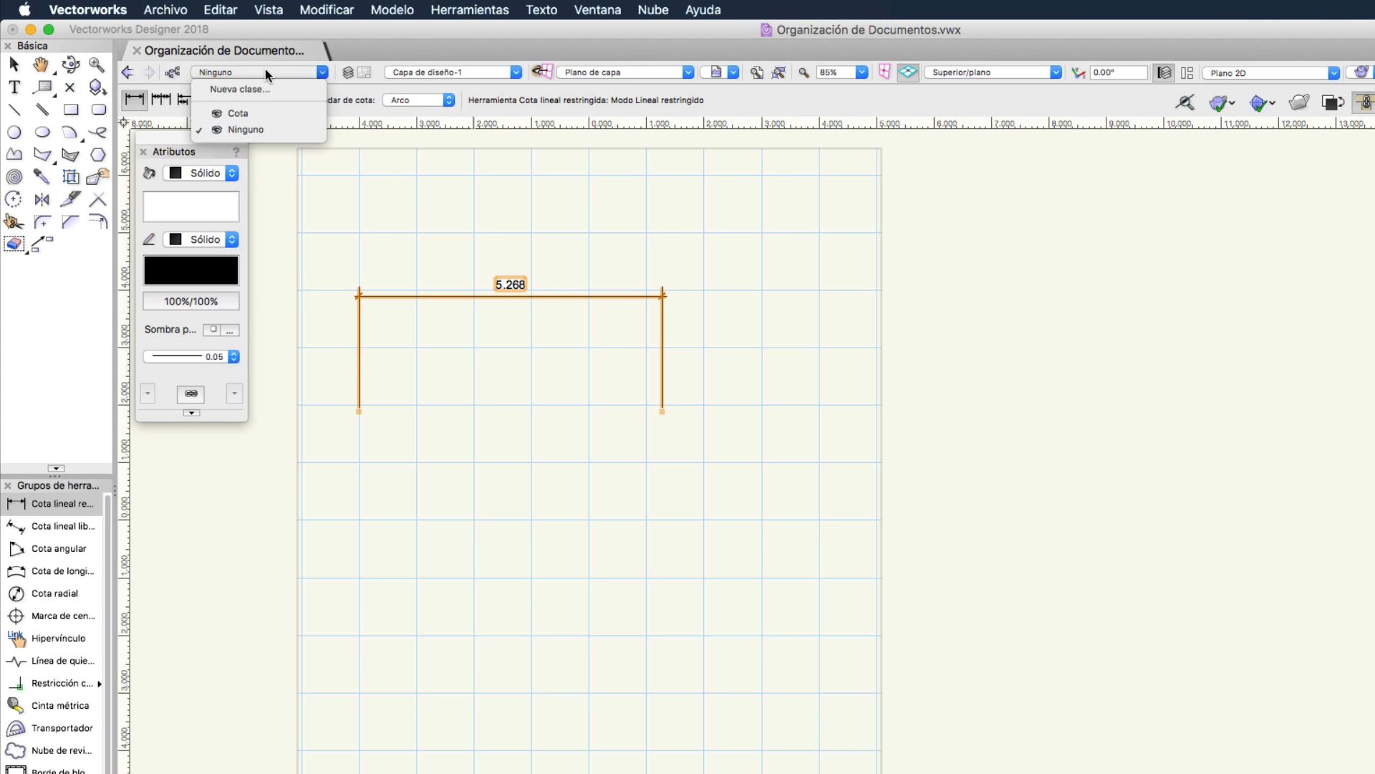
click(262, 113)
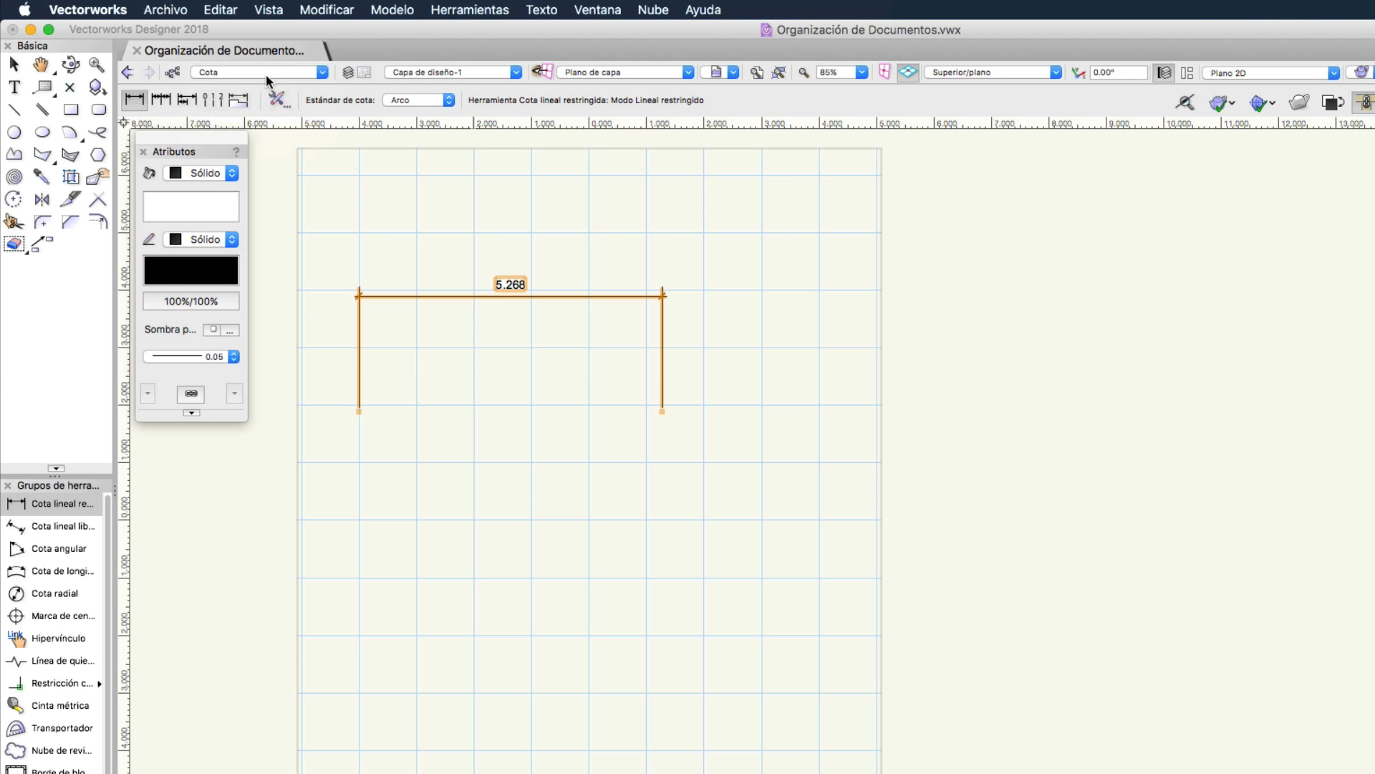
click(255, 71)
click(239, 129)
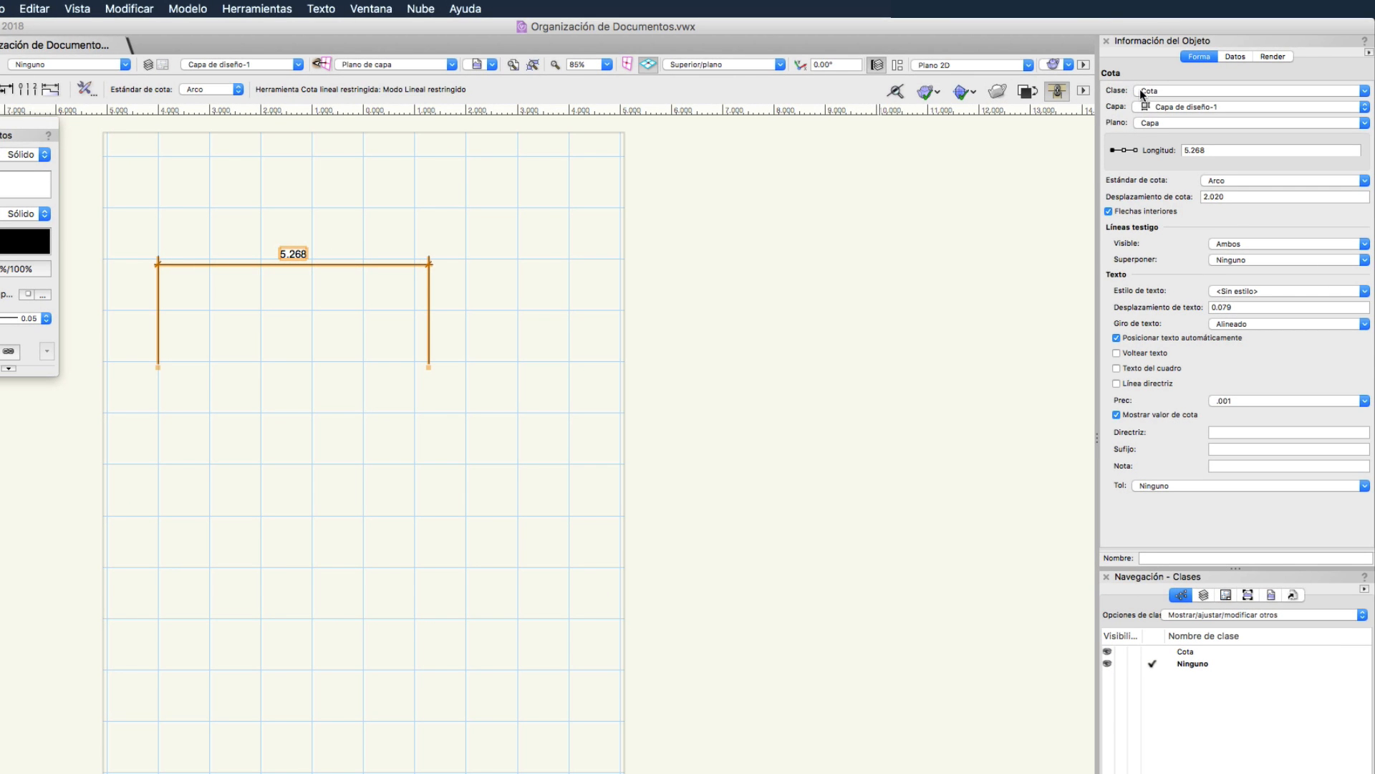
Reassign the selected dimension to the Ninguno class and return it to the Cota class
click(1194, 90)
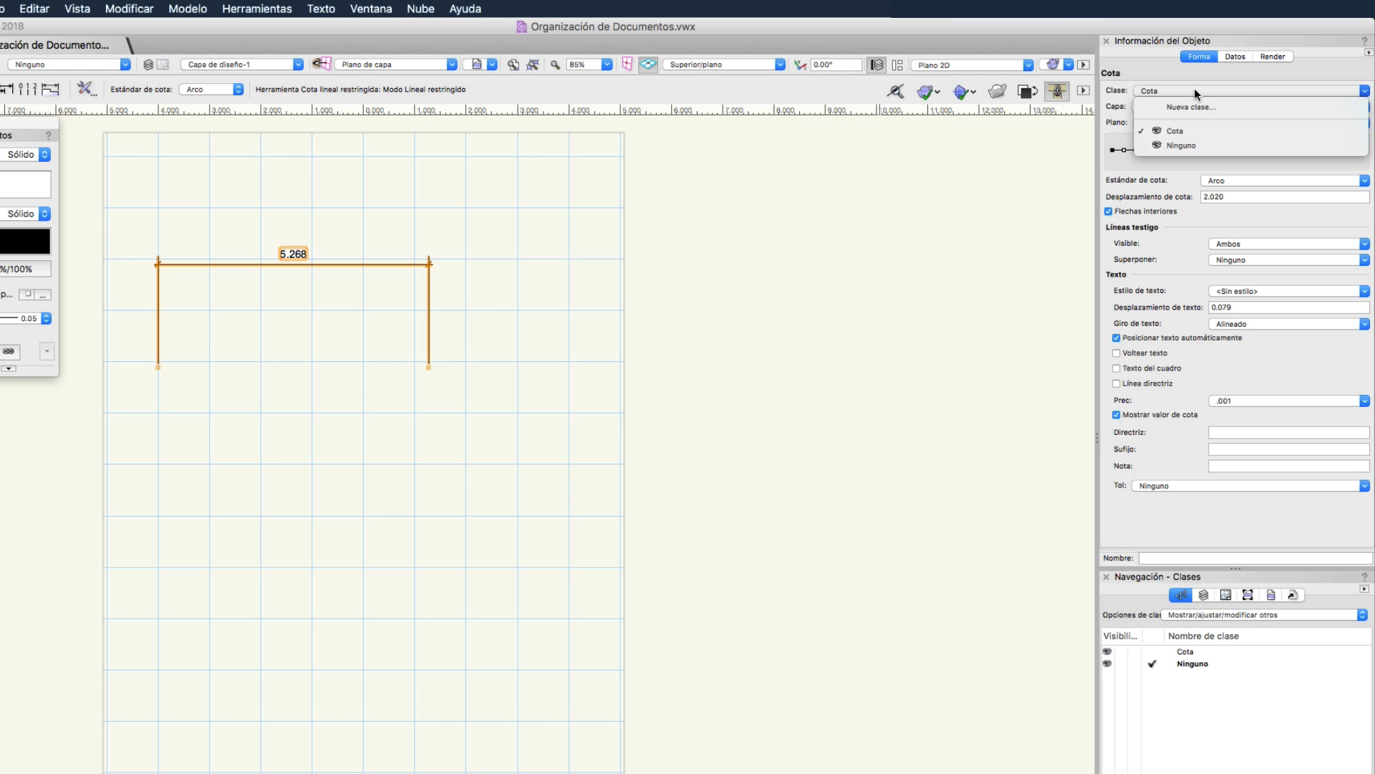
click(1198, 143)
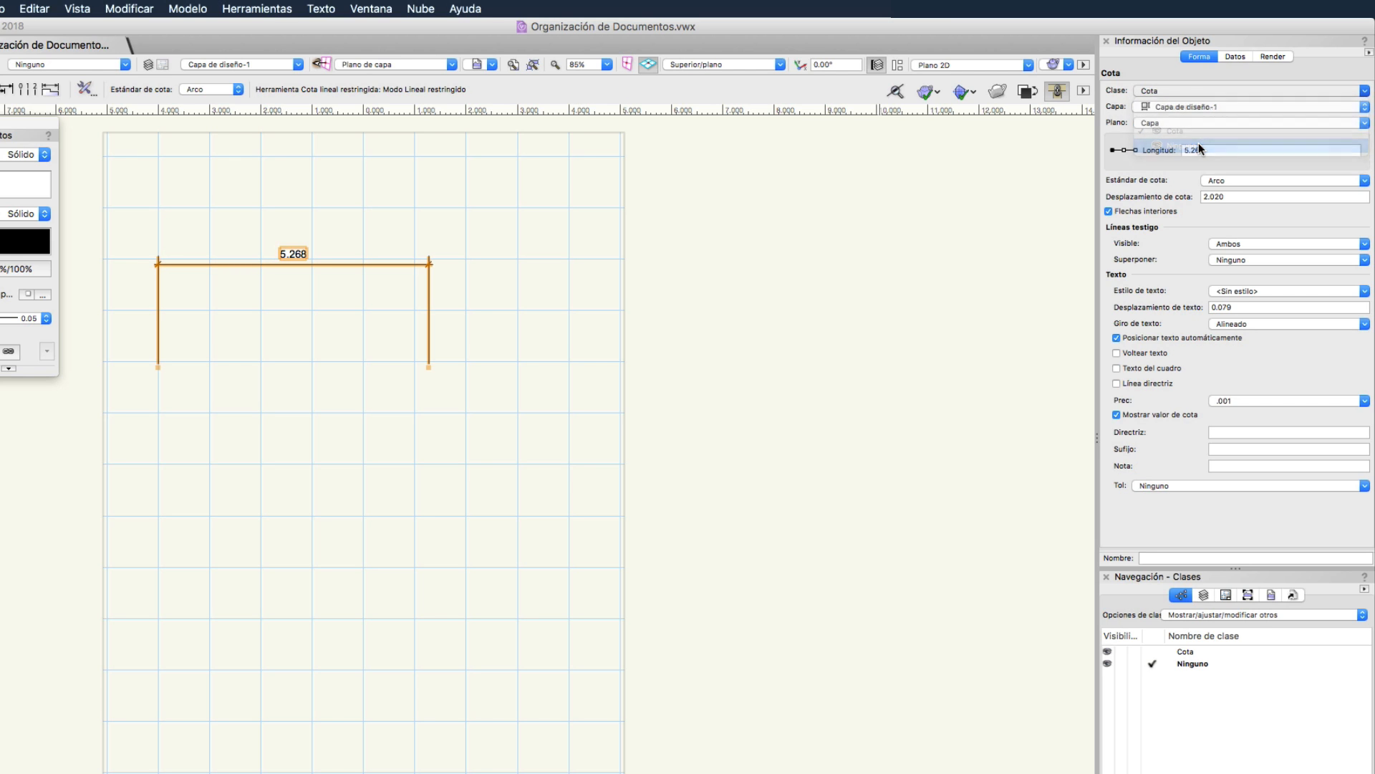
click(1179, 91)
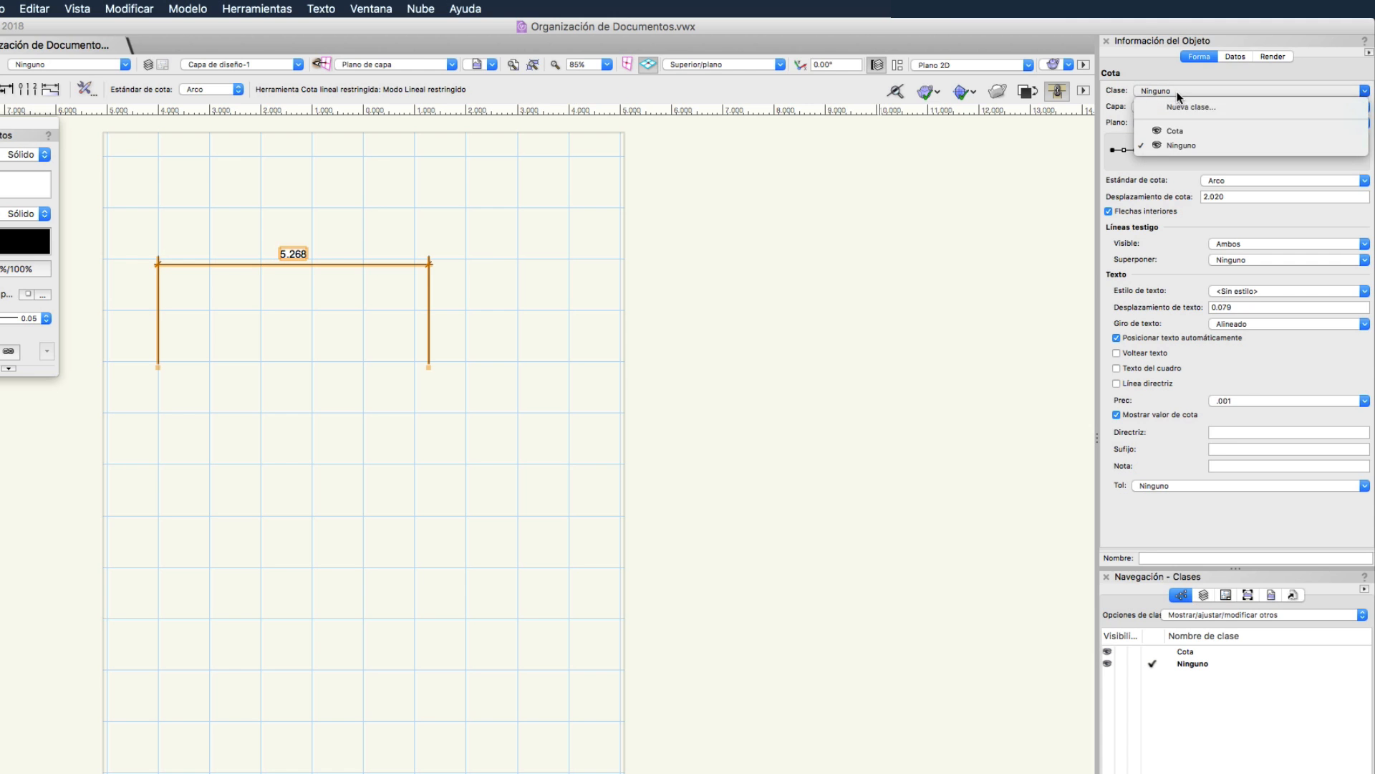
click(1192, 129)
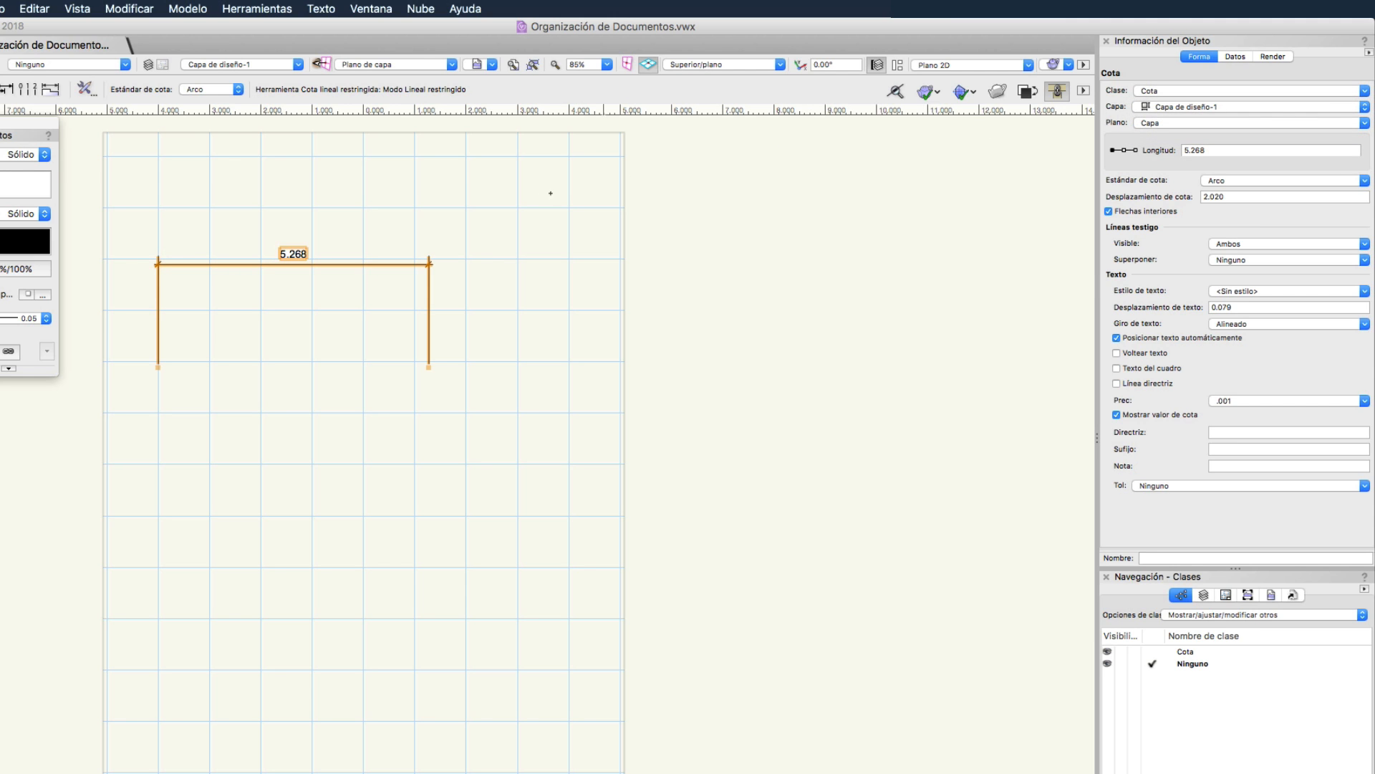
Reopen the Organización dialog, inspect the Cota and Ninguno class entries, and close it
click(246, 9)
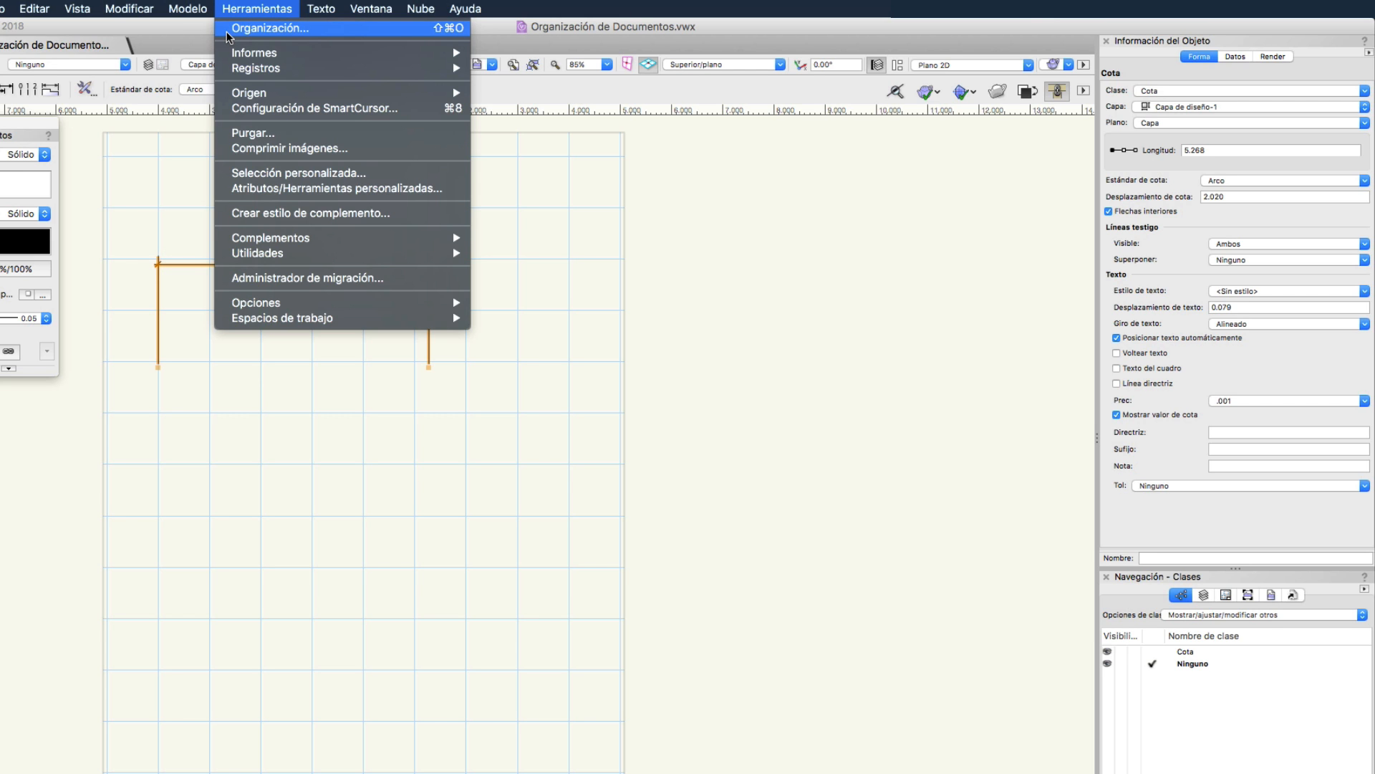
click(227, 30)
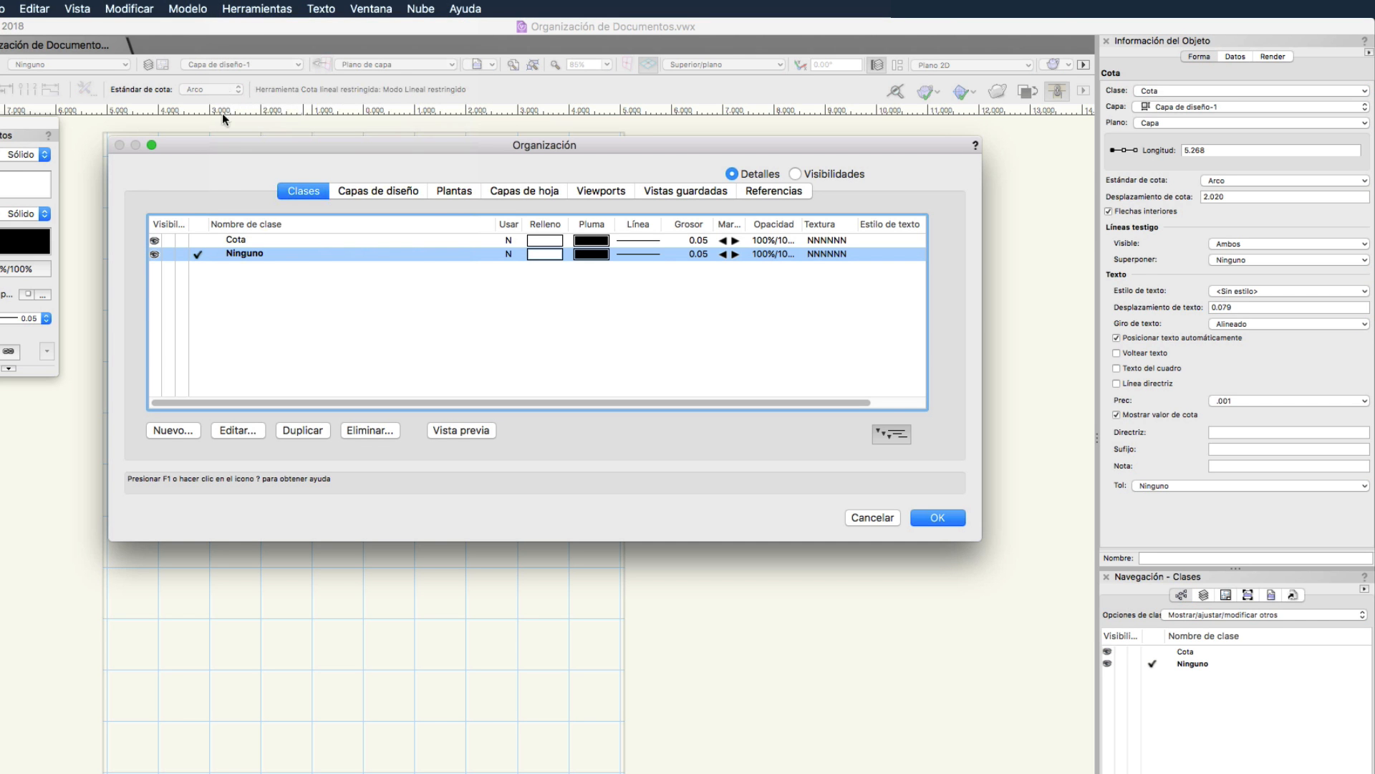
click(231, 239)
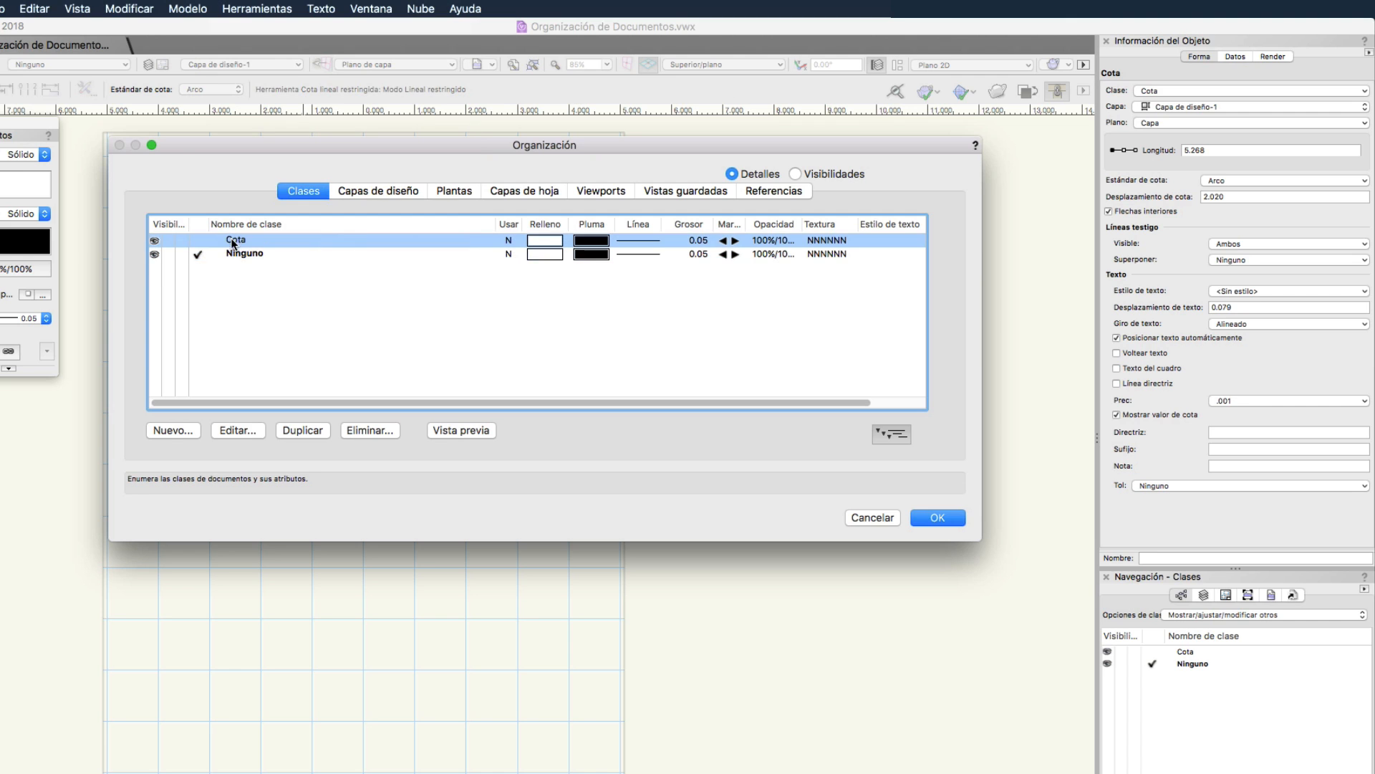
click(231, 252)
click(232, 242)
key(Return)
Float the Navegación - Clases palette over the drawing and toggle the active class between Cota and Ninguno, ending on Ninguno
drag(1233, 580, 358, 195)
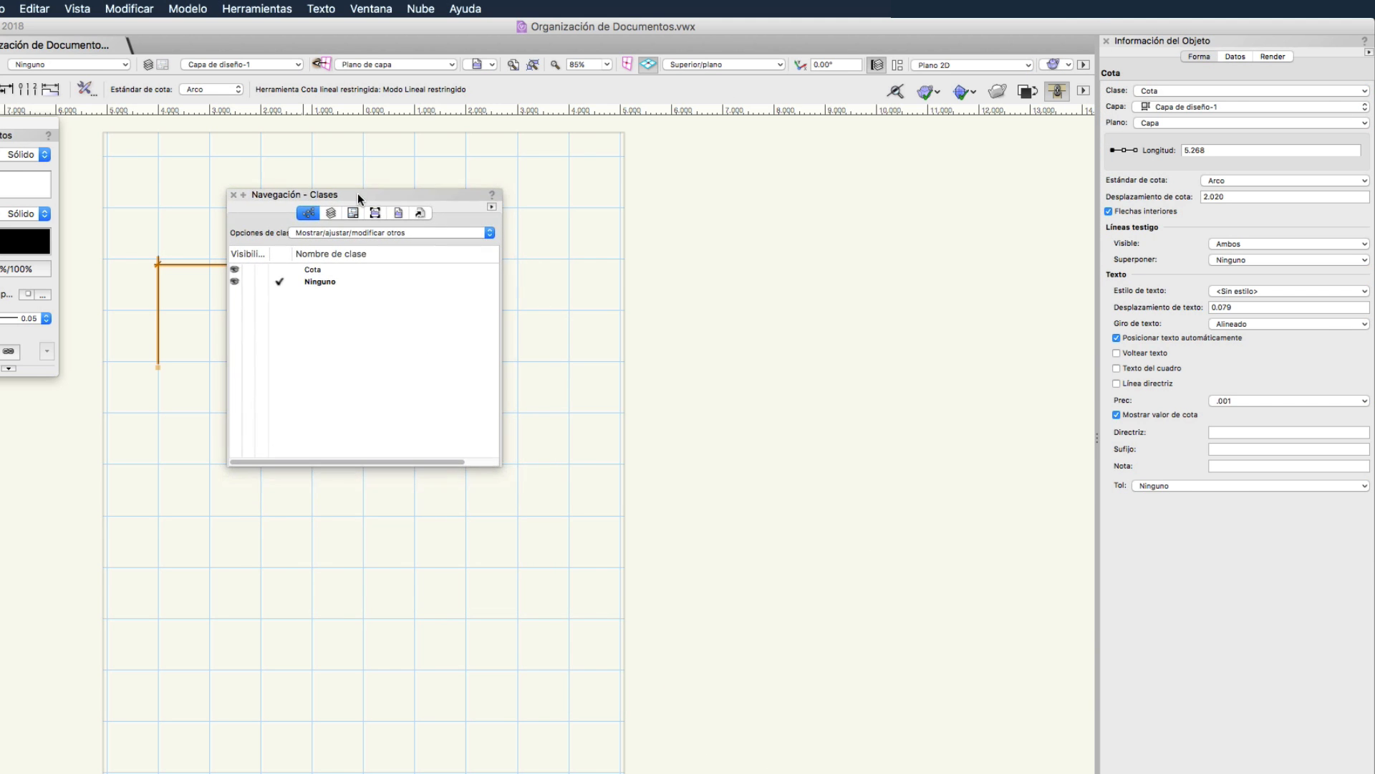
click(277, 268)
click(275, 282)
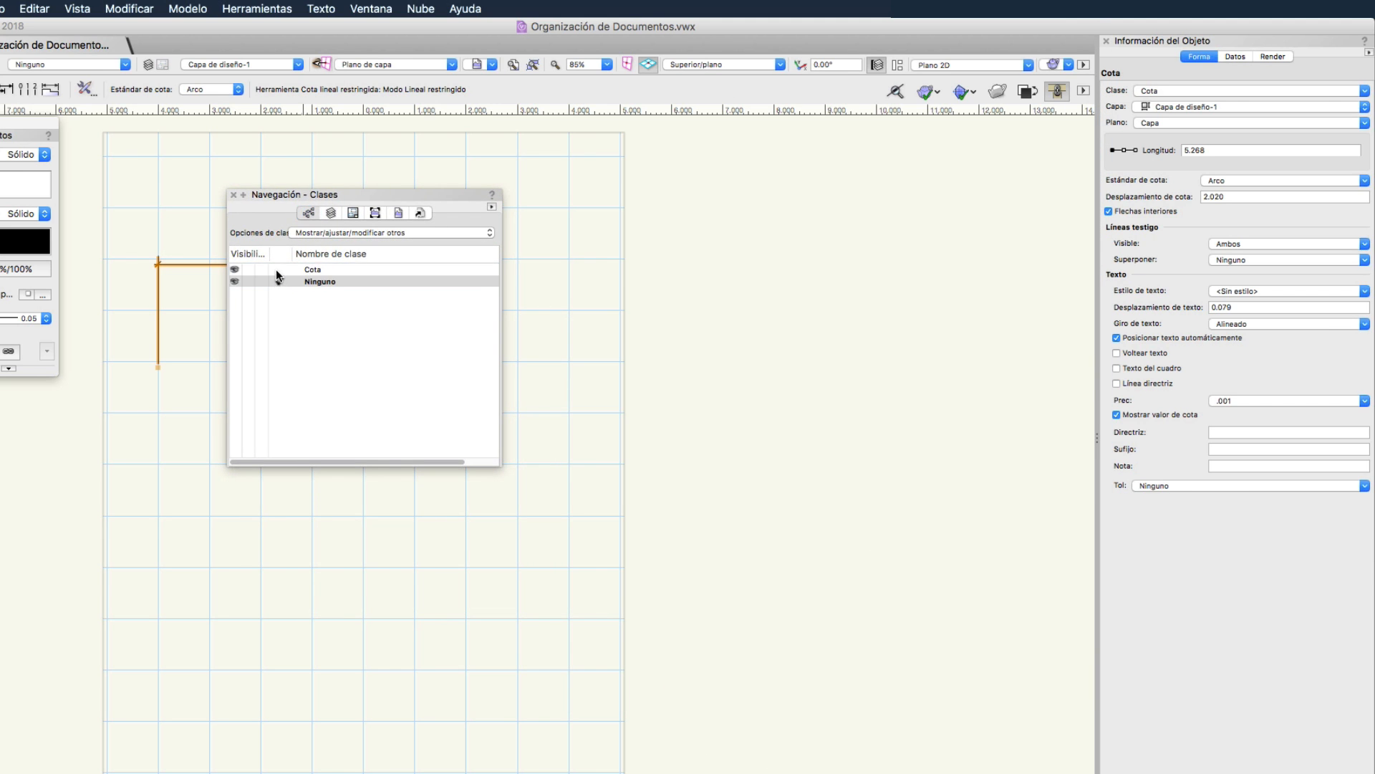
click(276, 271)
click(277, 282)
Create a new class named Nuevo from the class navigation palette, with property editing after creation
right_click(326, 319)
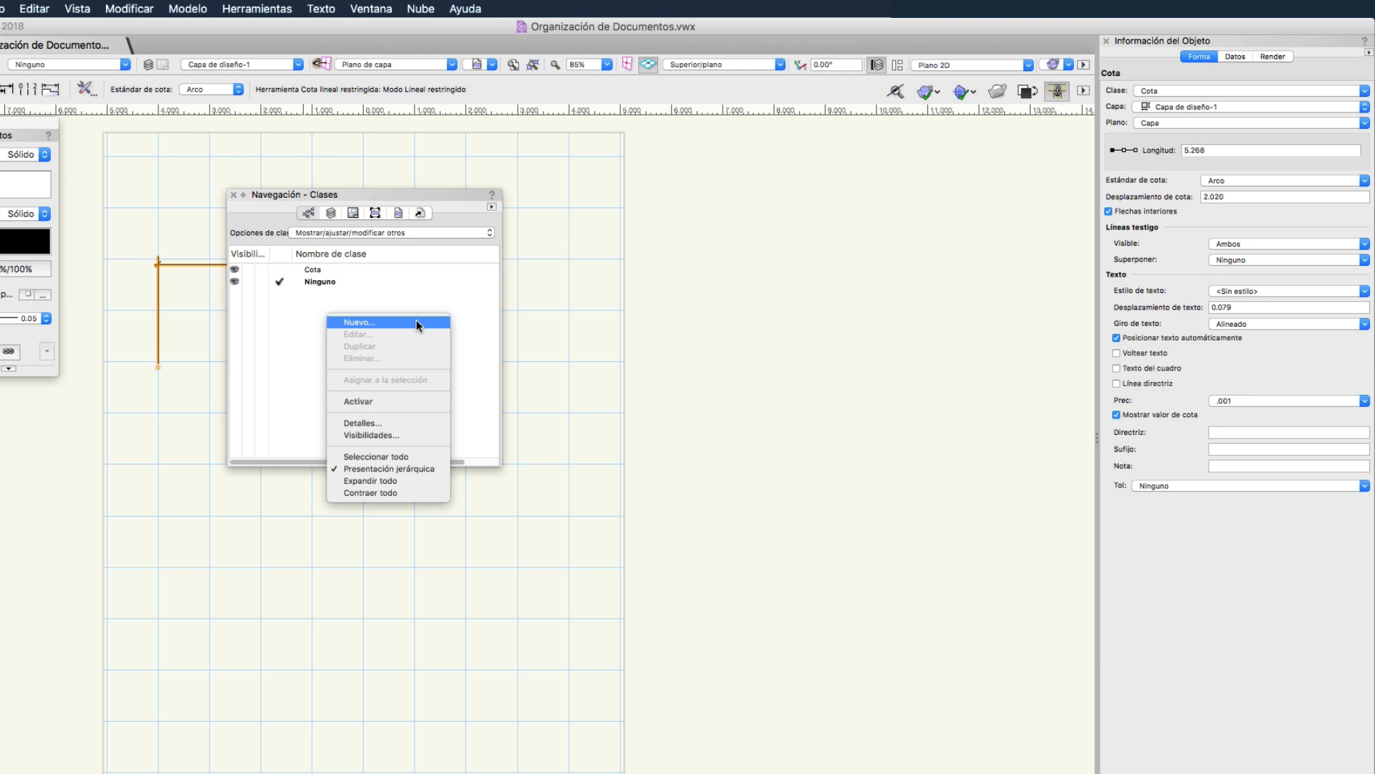
click(416, 323)
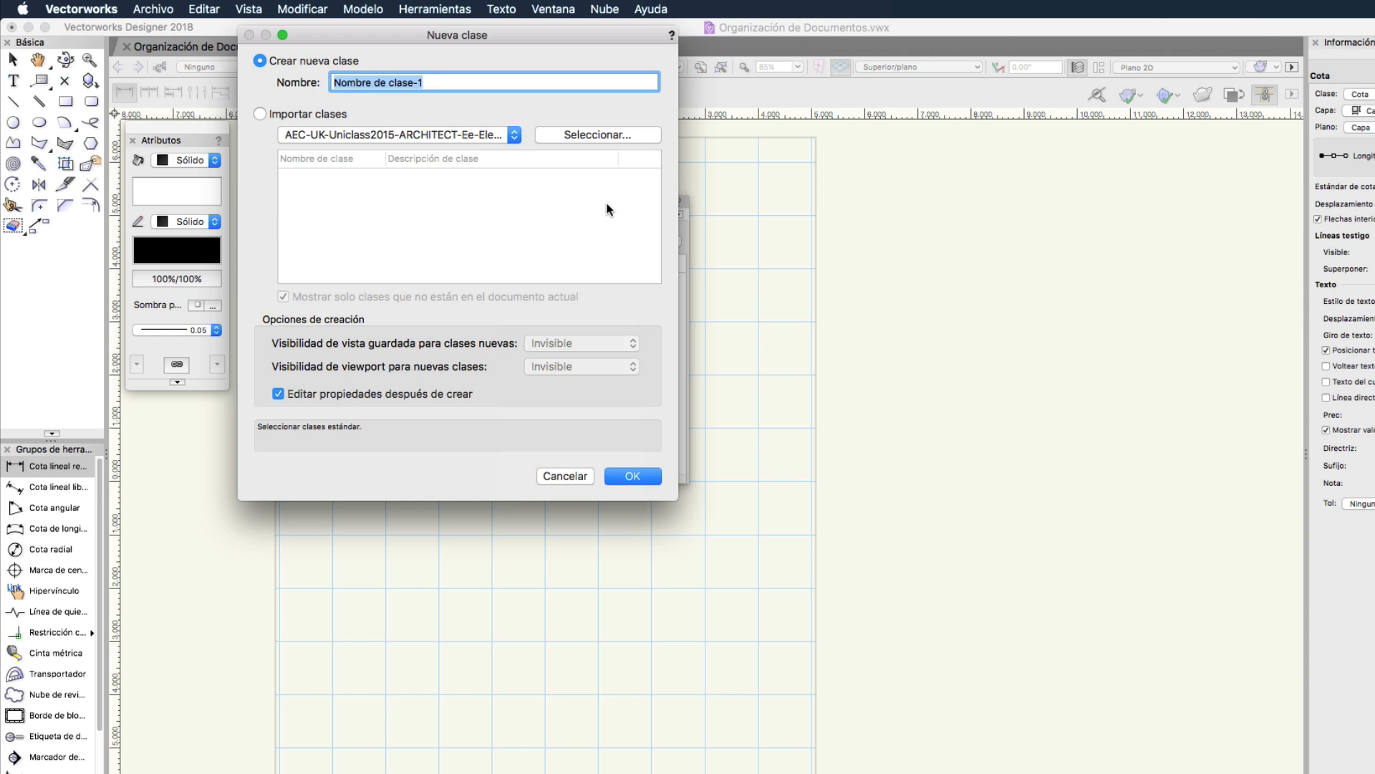
text(Nuevo)
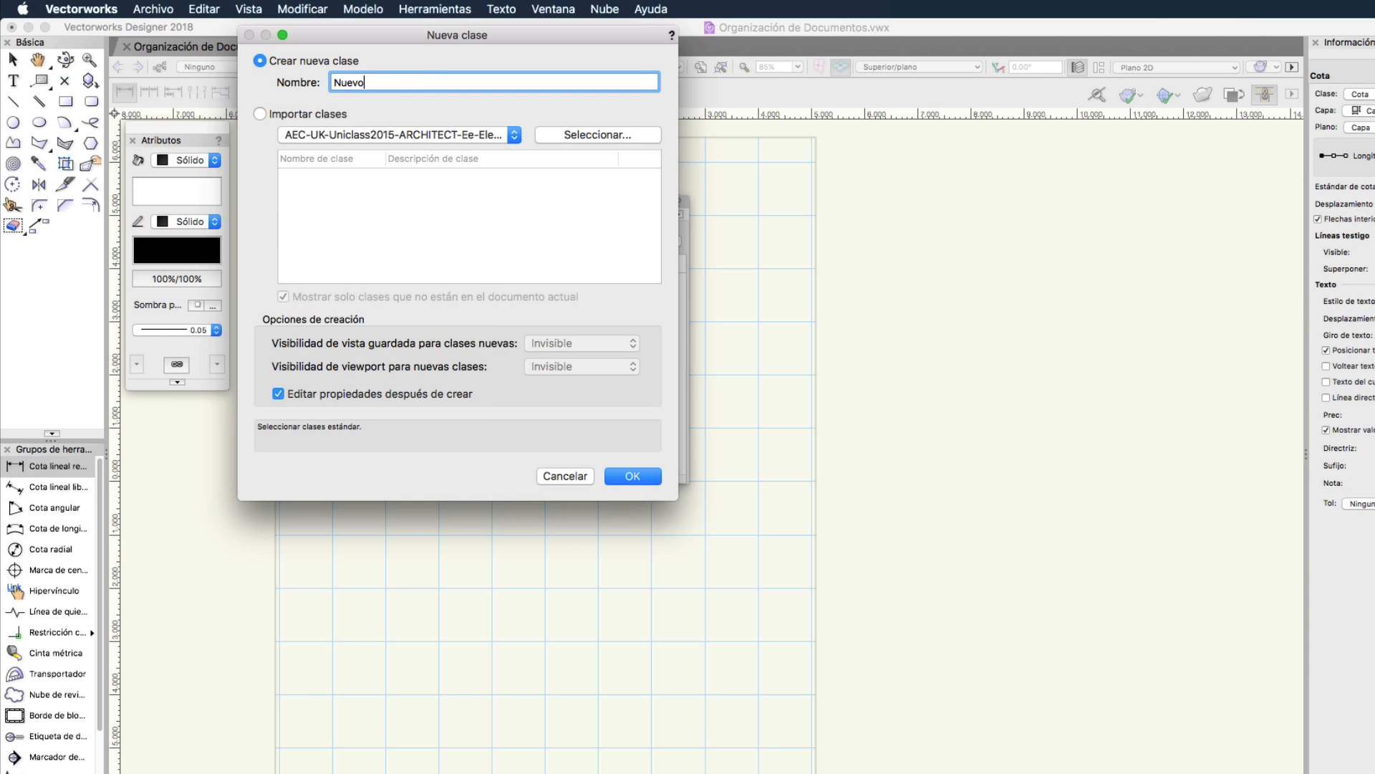
click(633, 474)
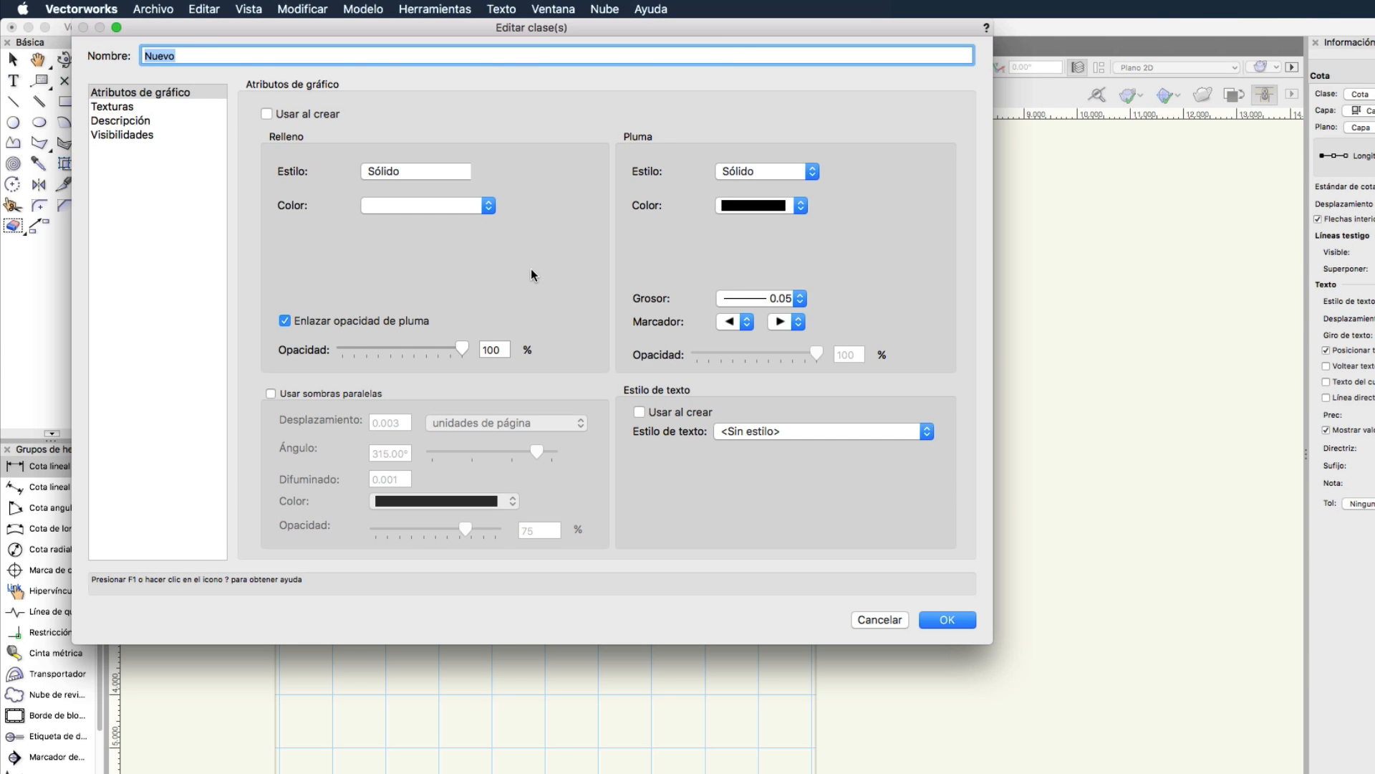
Look through the Nuevo class's fill colour, pen colour and opacity options, and enable Usar al crear for its graphic attributes
click(477, 207)
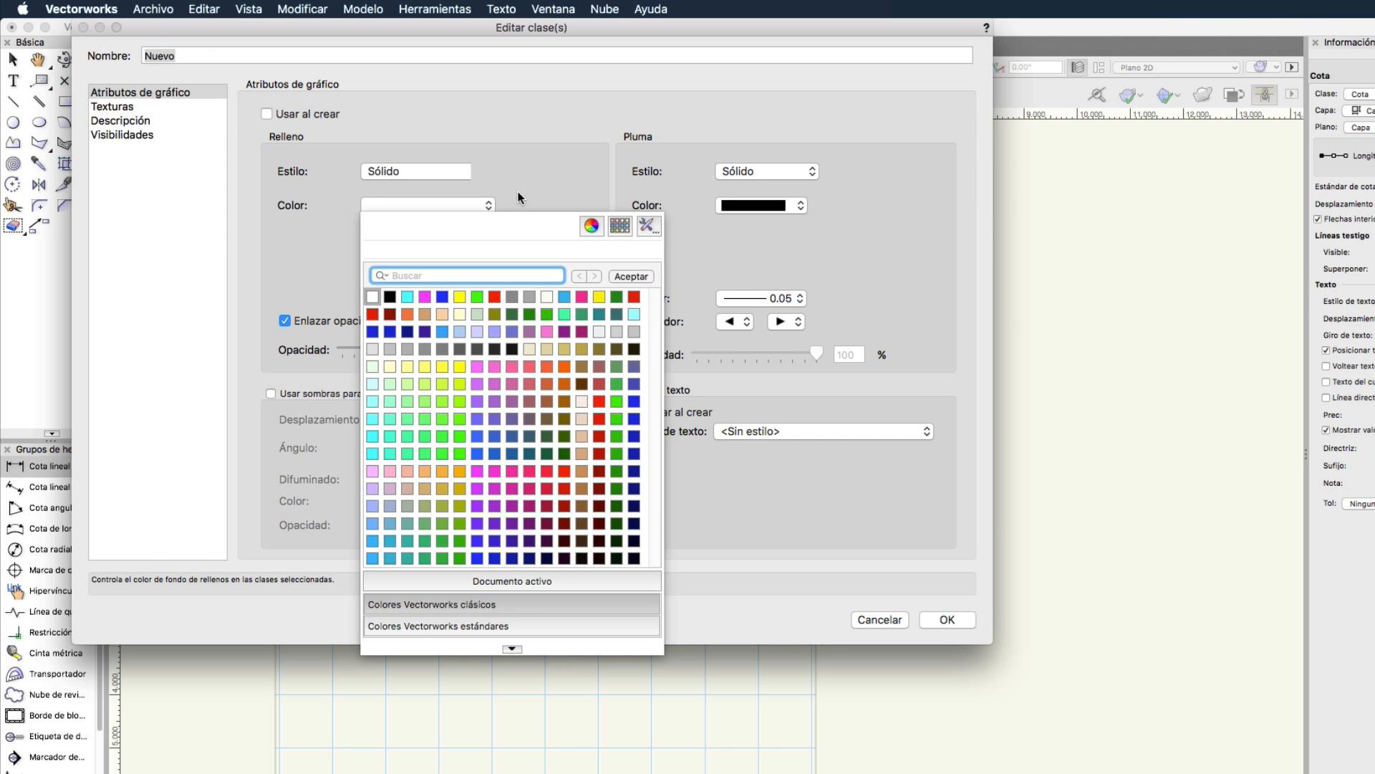
click(518, 192)
click(728, 208)
click(663, 244)
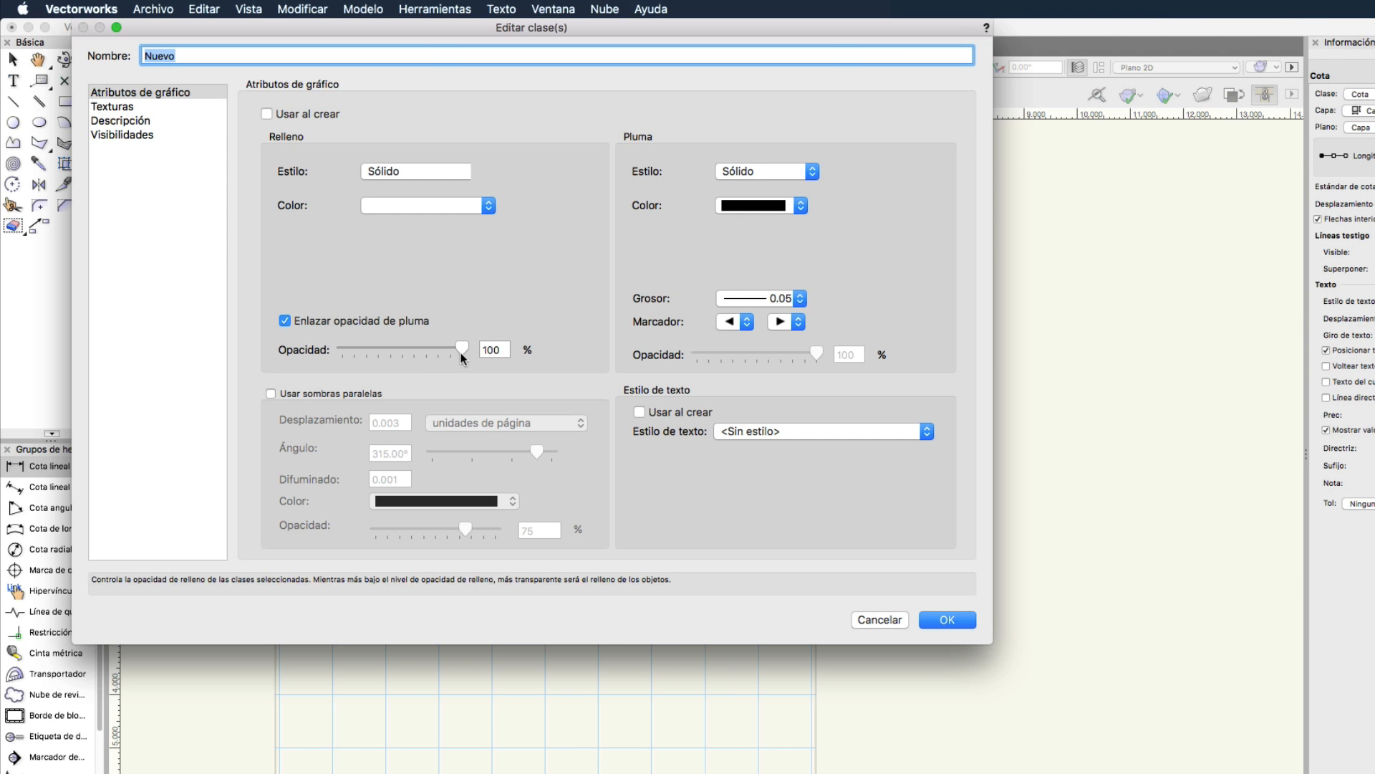
mouse_move(461, 352)
mouse_down()
mouse_move(424, 348)
mouse_move(470, 345)
mouse_up()
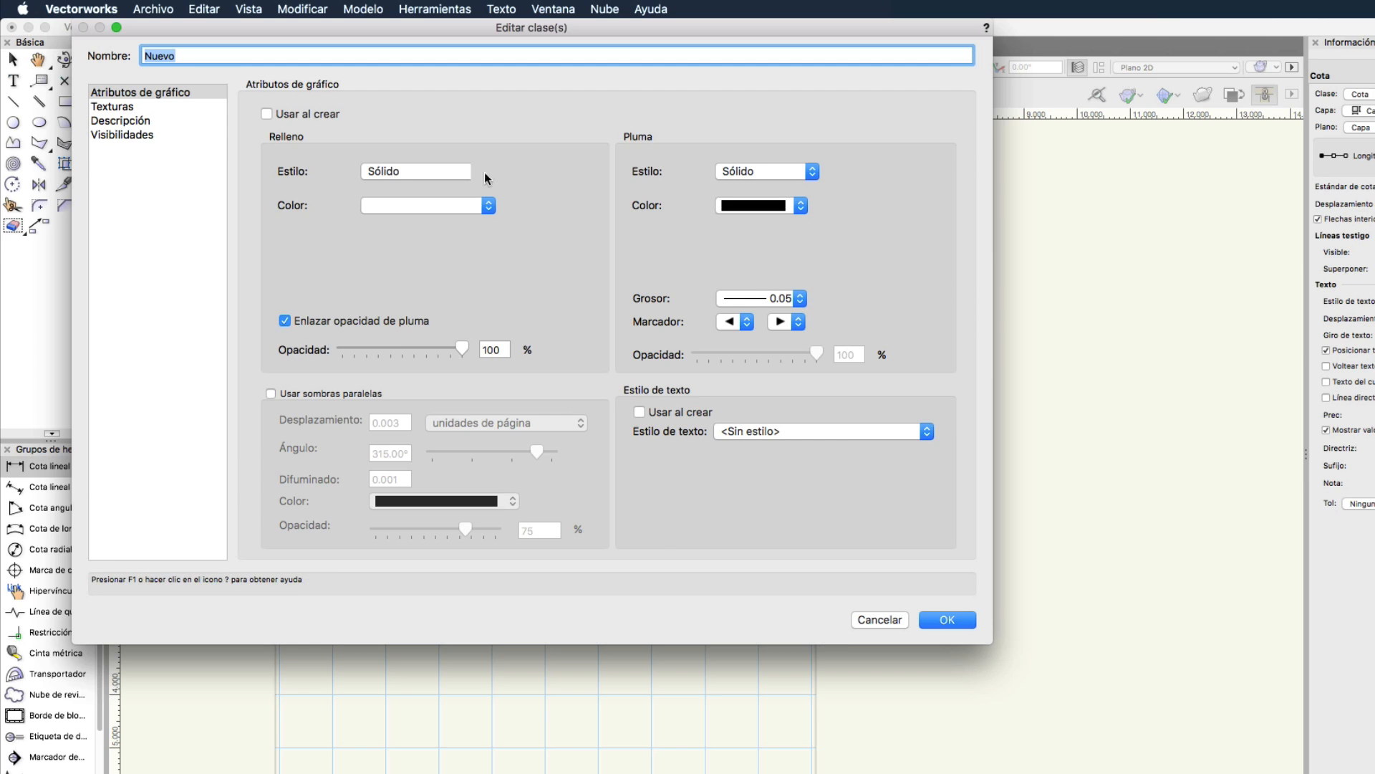
click(266, 114)
click(946, 619)
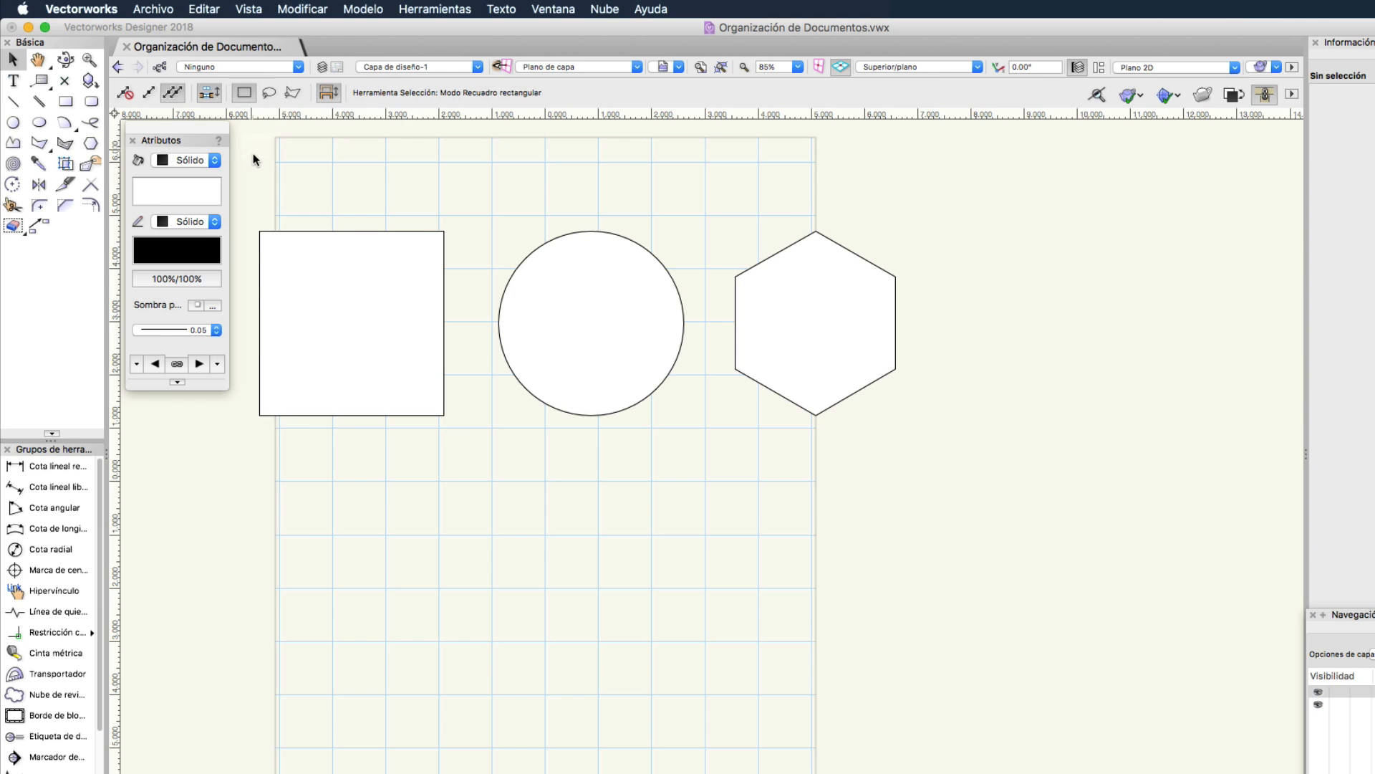
Set the fill of the square, circle and hexagon to Estilo de clase and deselect them
drag(252, 149, 953, 516)
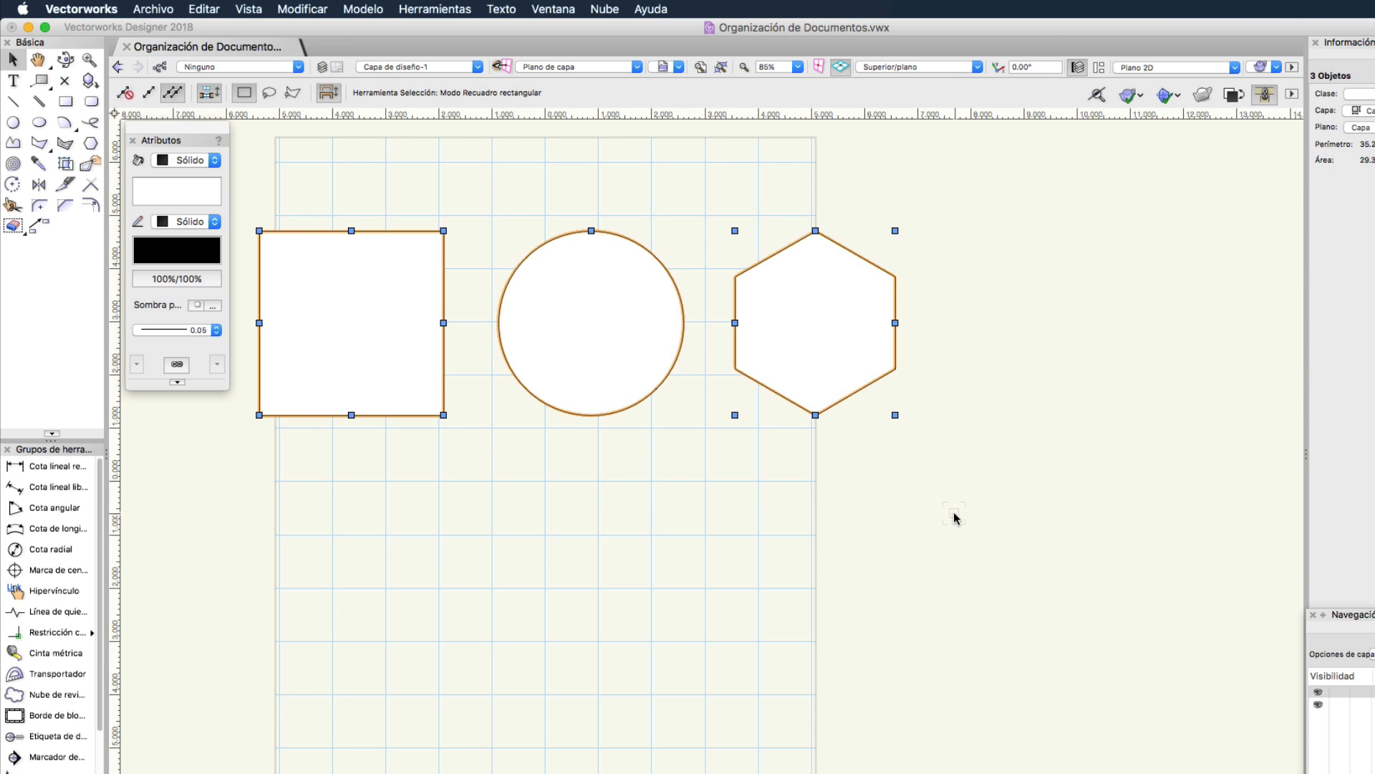
click(212, 161)
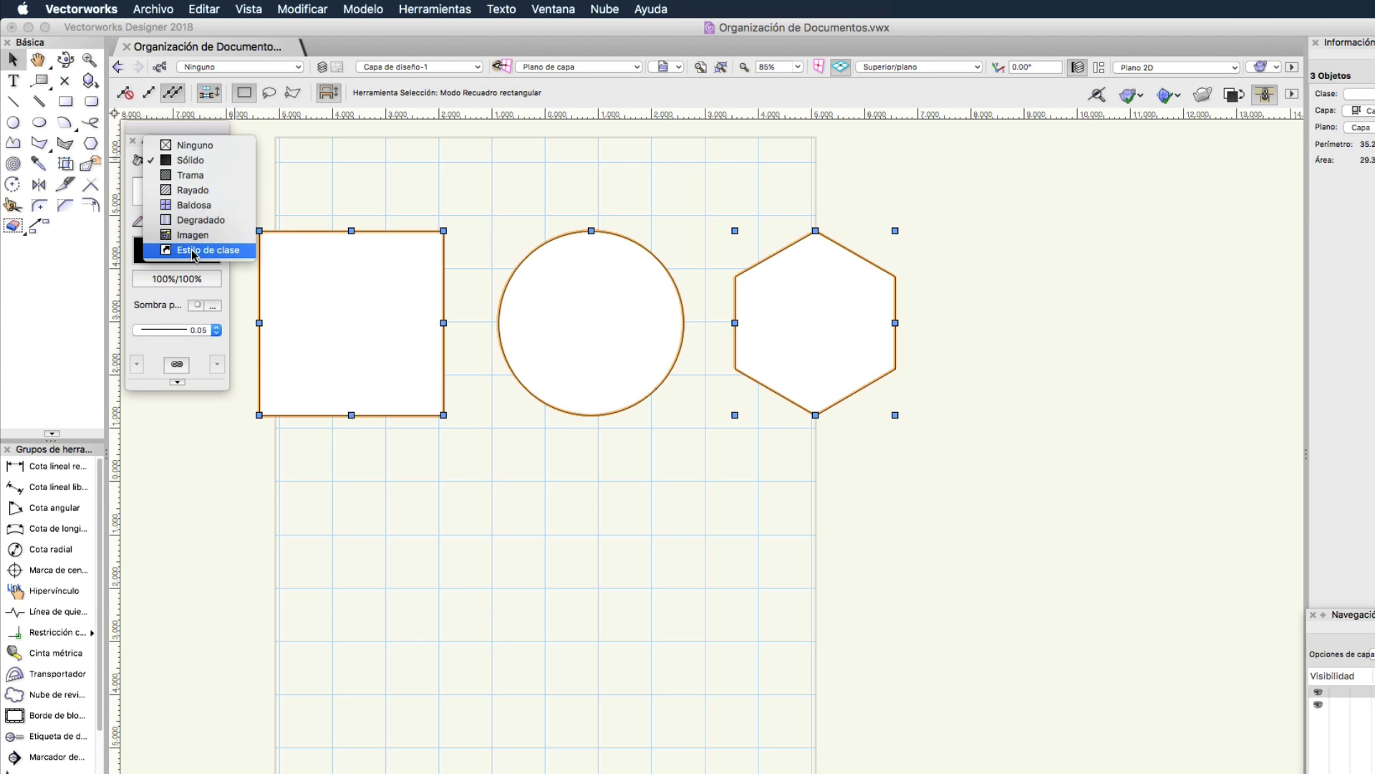
click(194, 252)
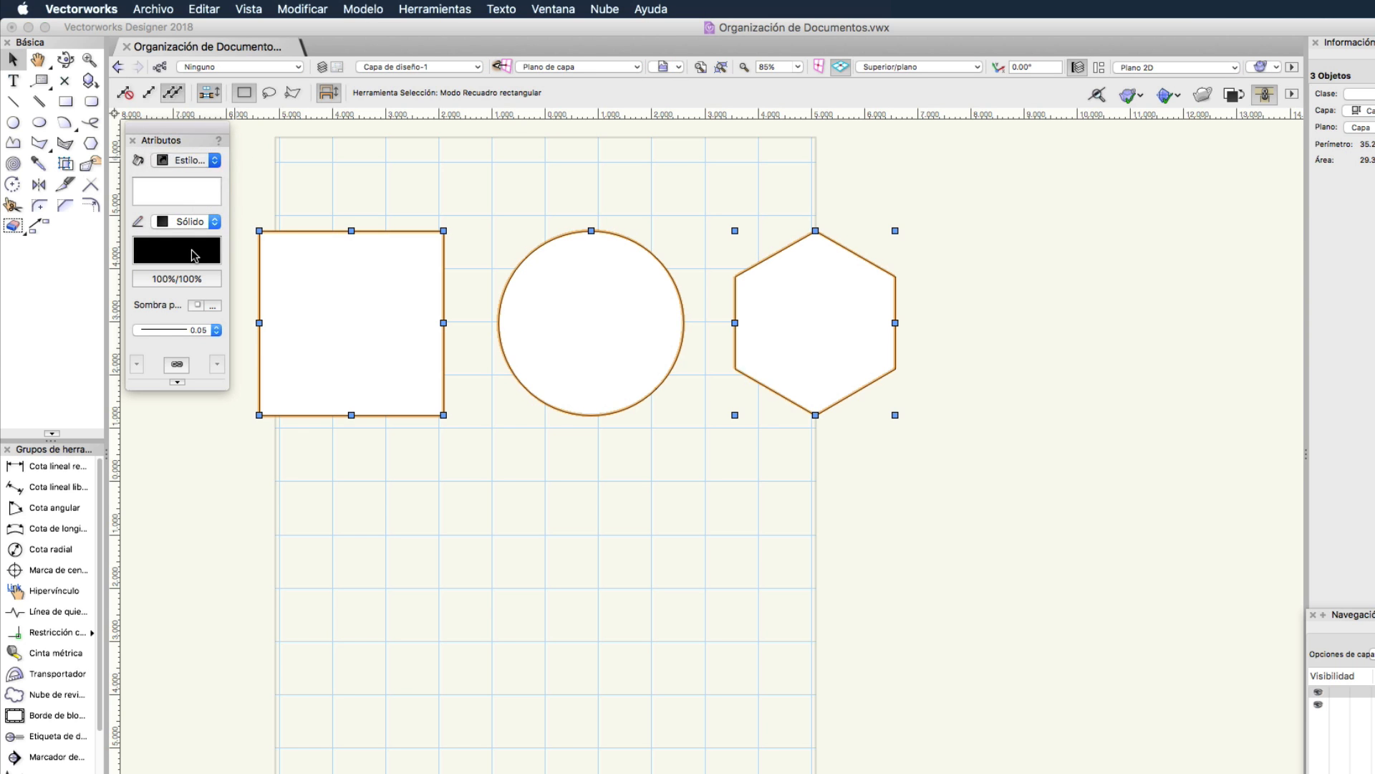
click(482, 300)
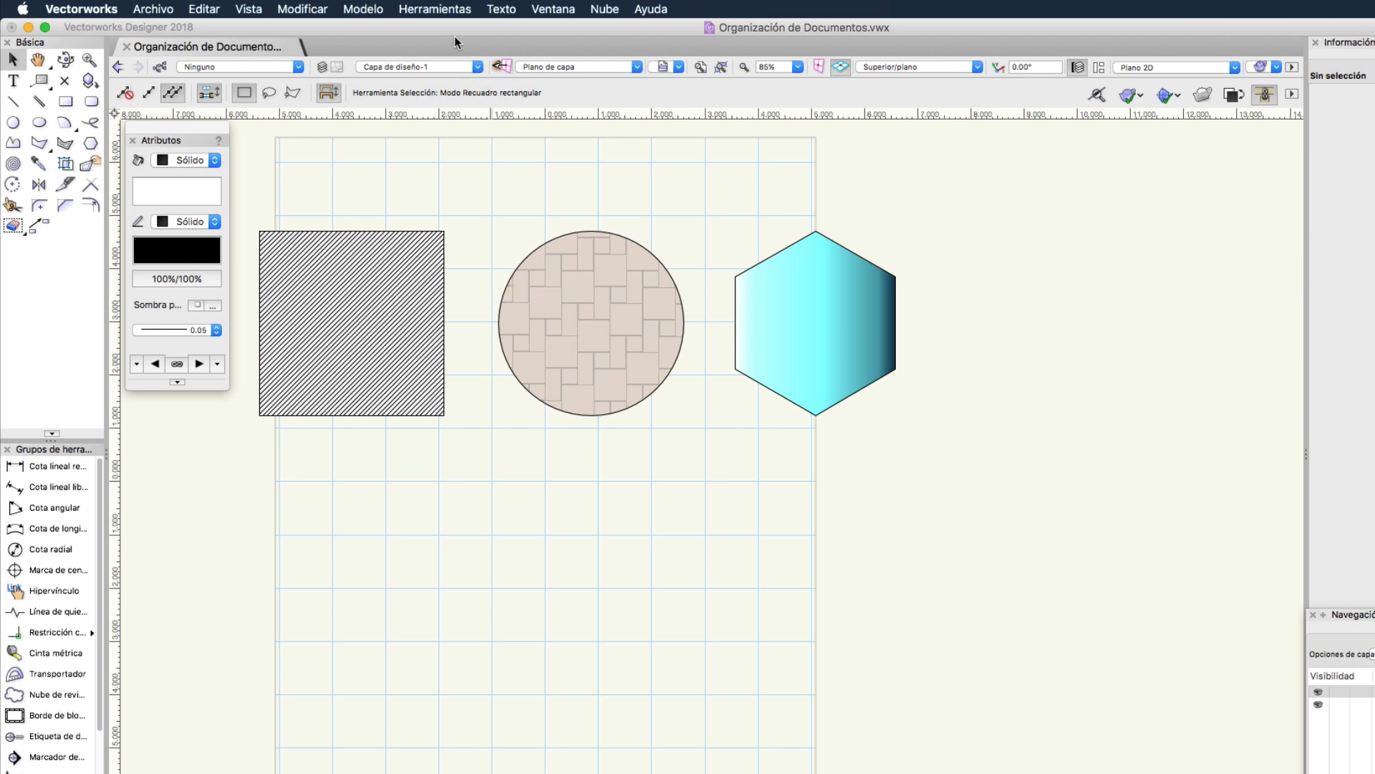
Review the design layers and sheet layers listed in the document's Organización dialog, then close it
click(430, 14)
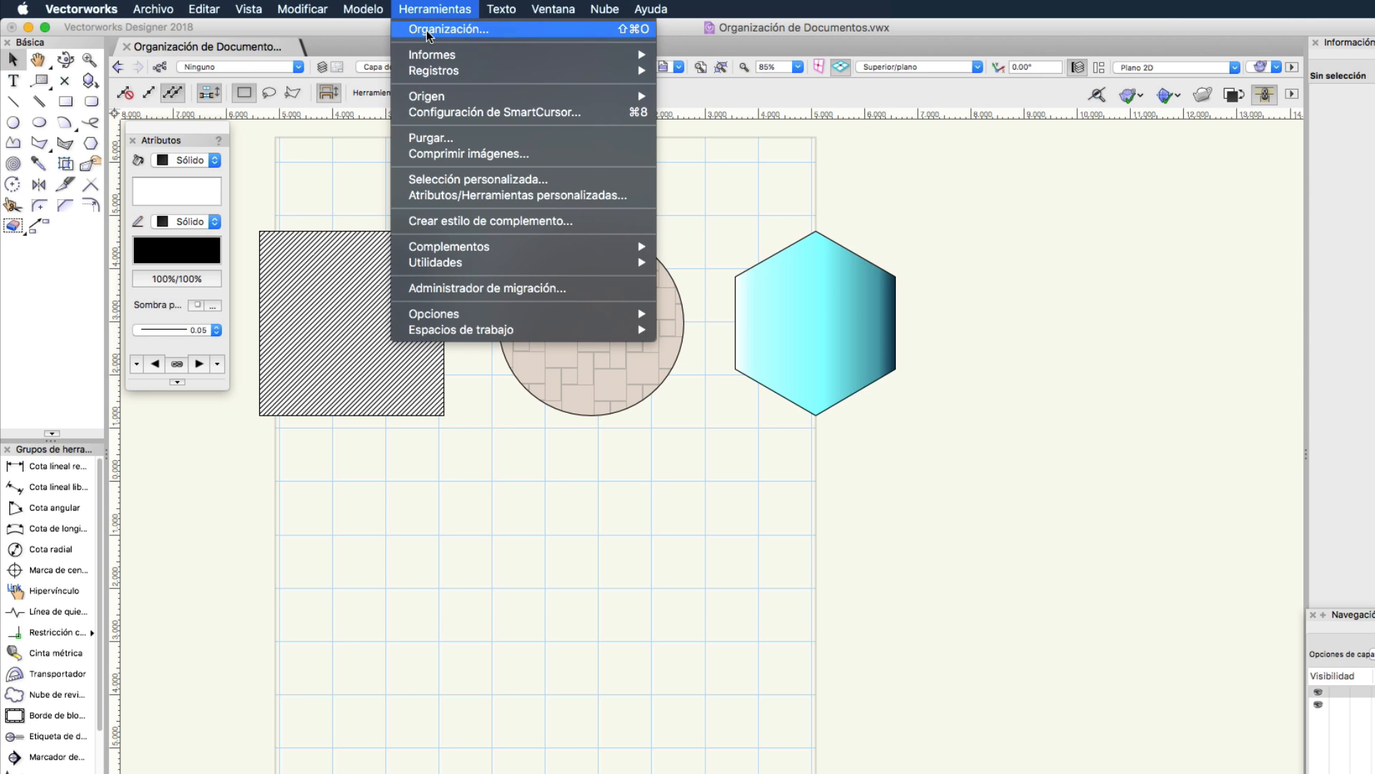
click(427, 30)
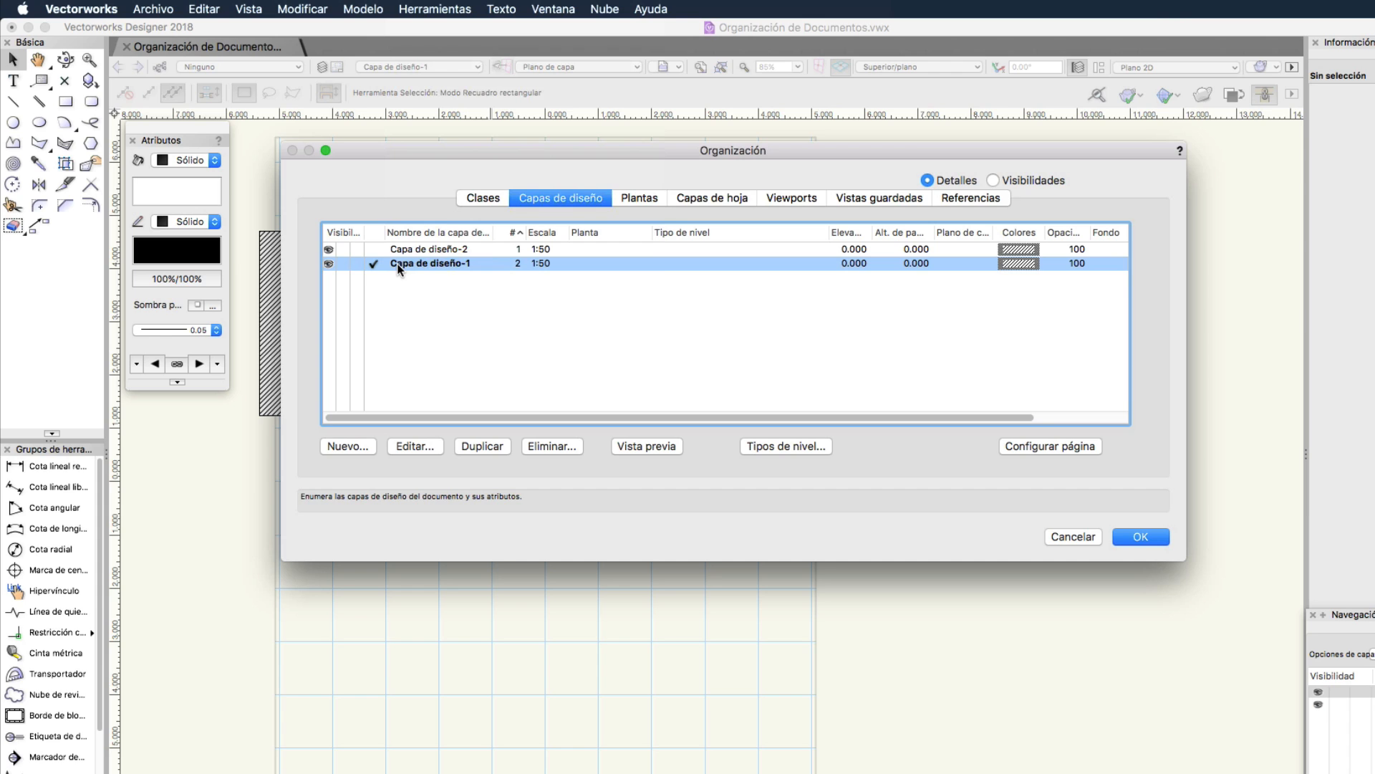
click(689, 198)
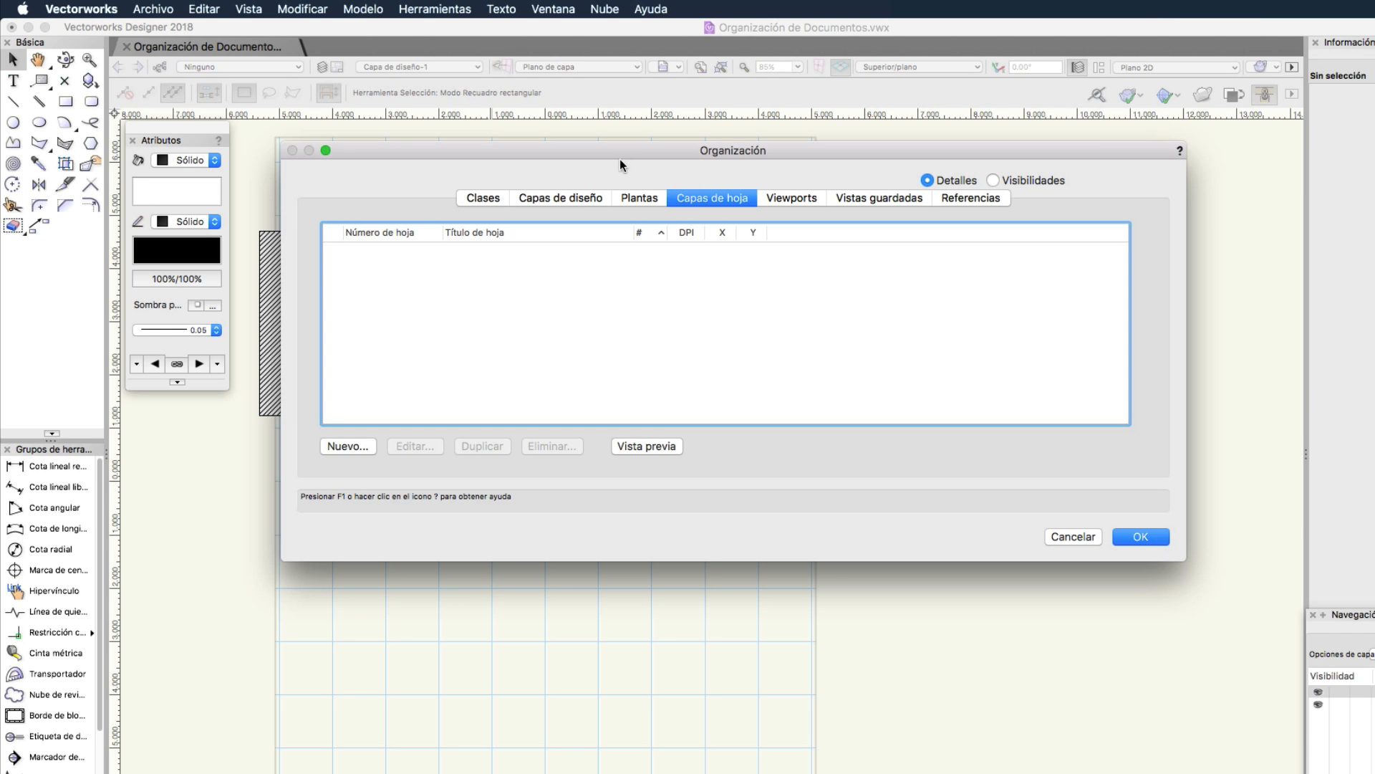
click(572, 198)
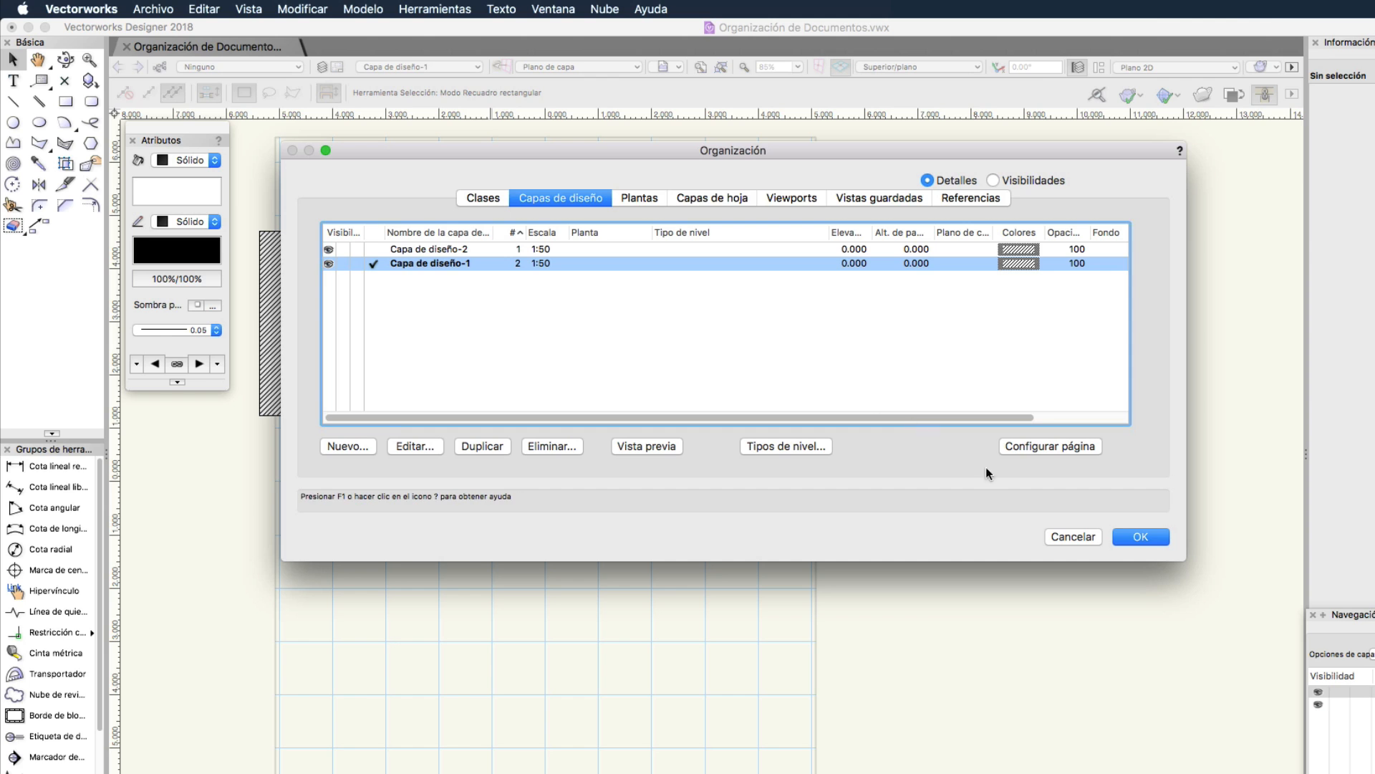
click(1143, 537)
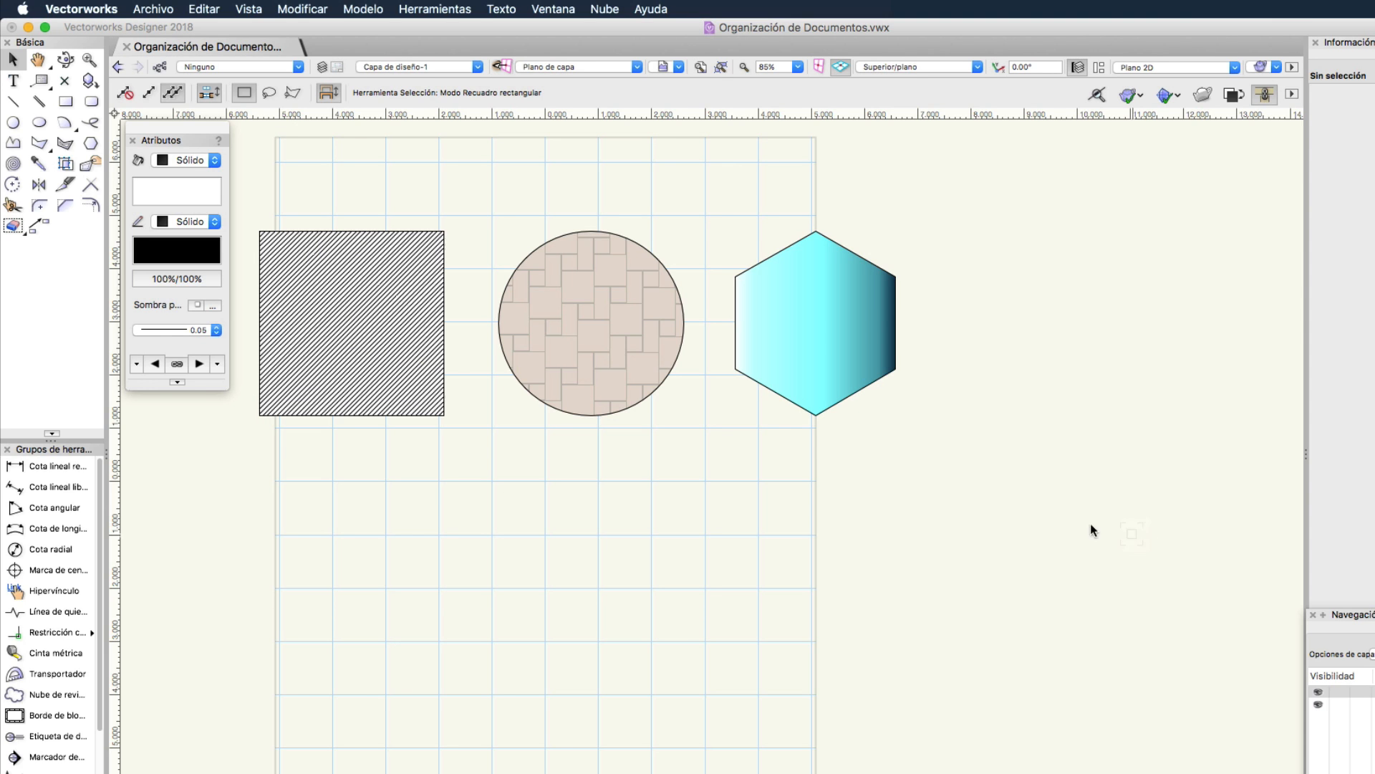
Move the paving-patterned circle to the layer Capa de diseño-2
click(608, 348)
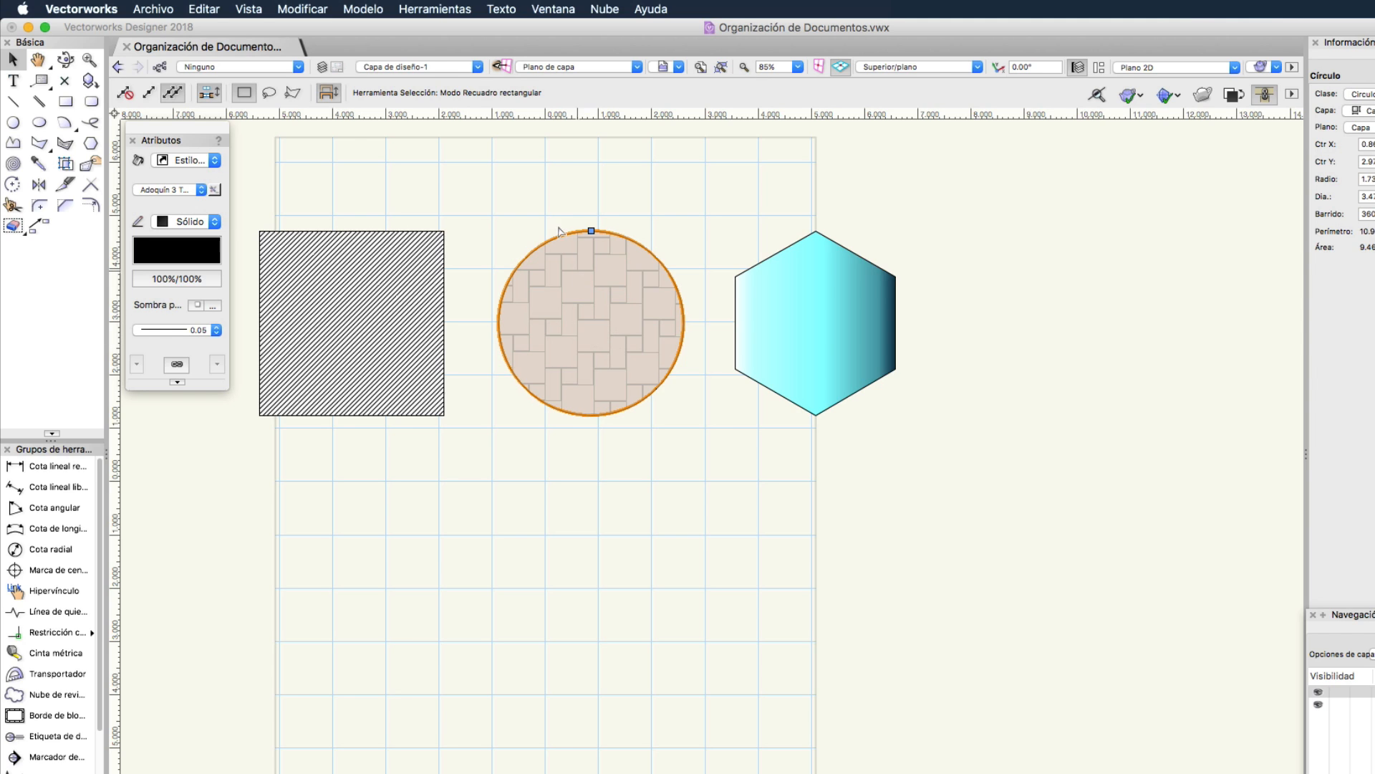
click(454, 65)
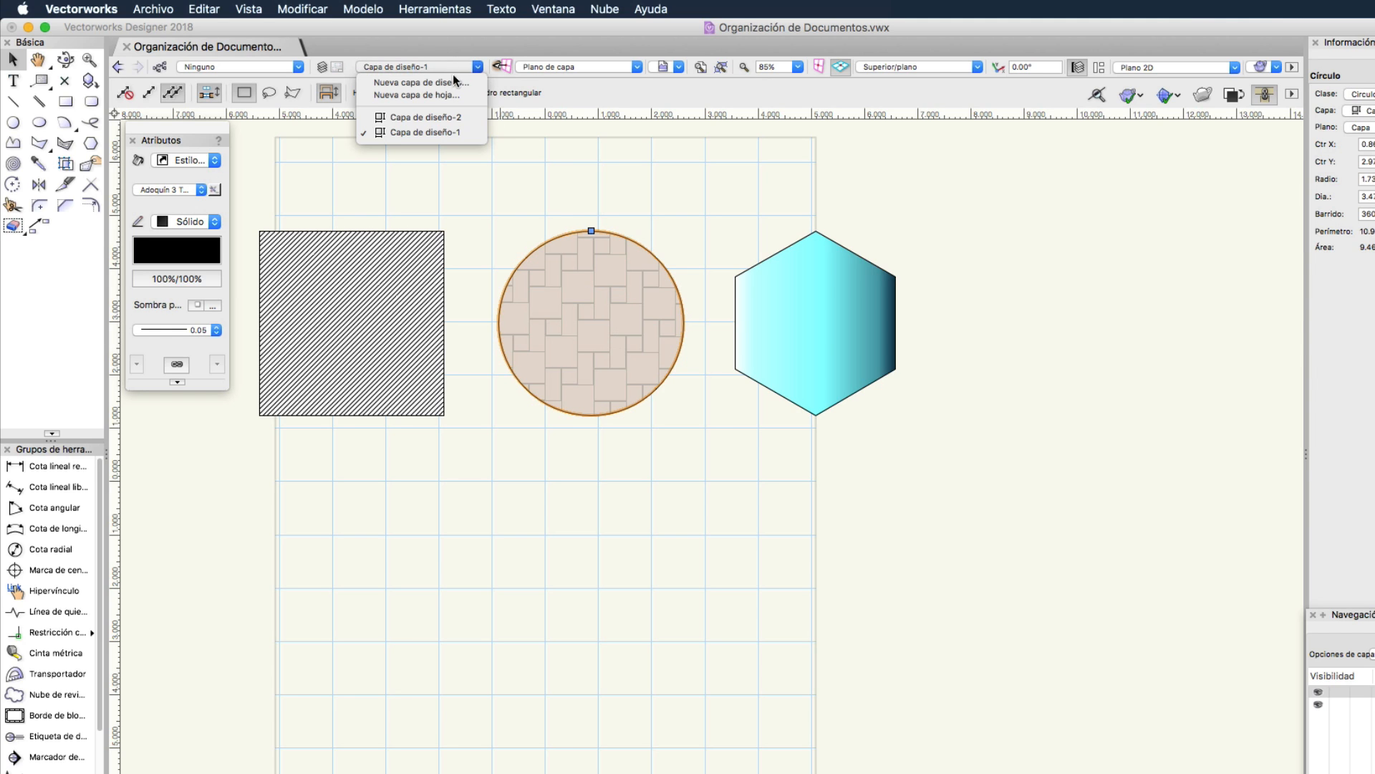
click(485, 206)
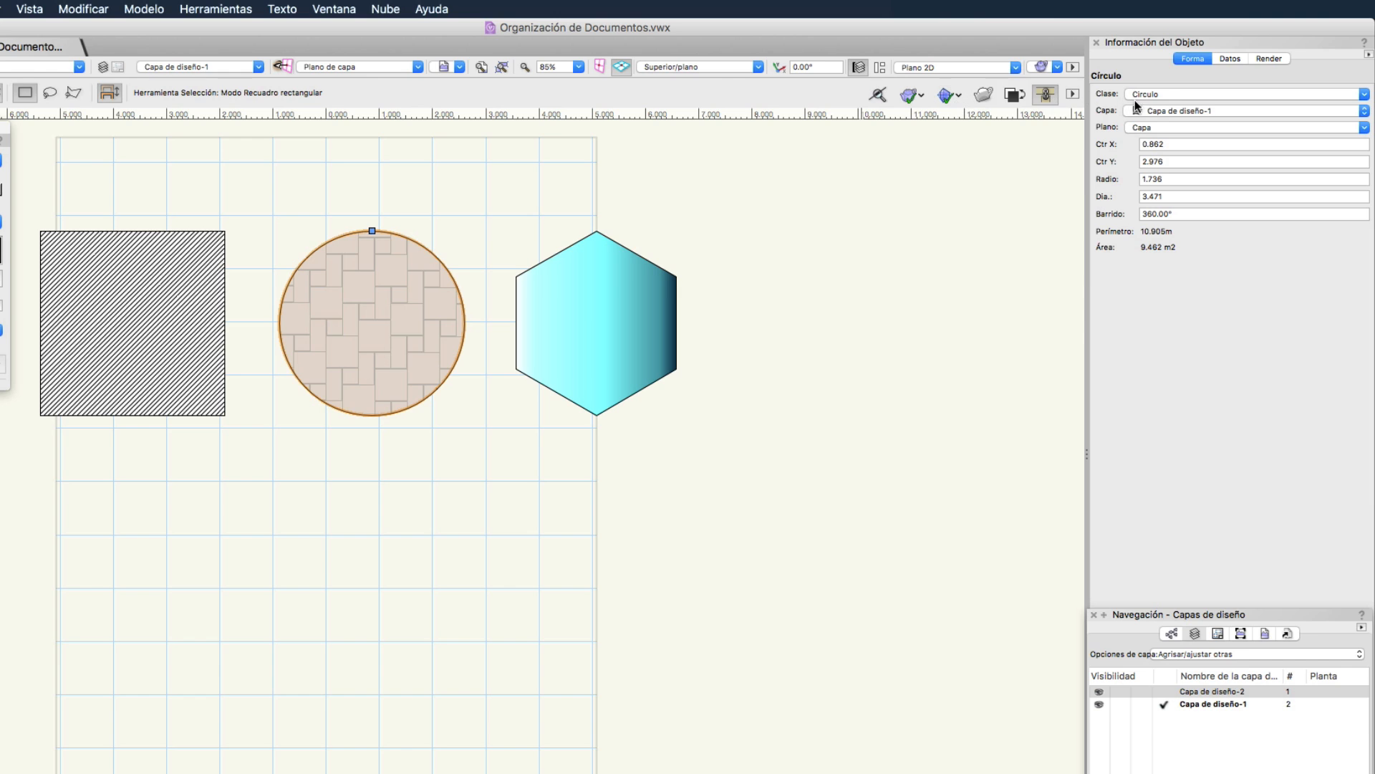
click(1193, 115)
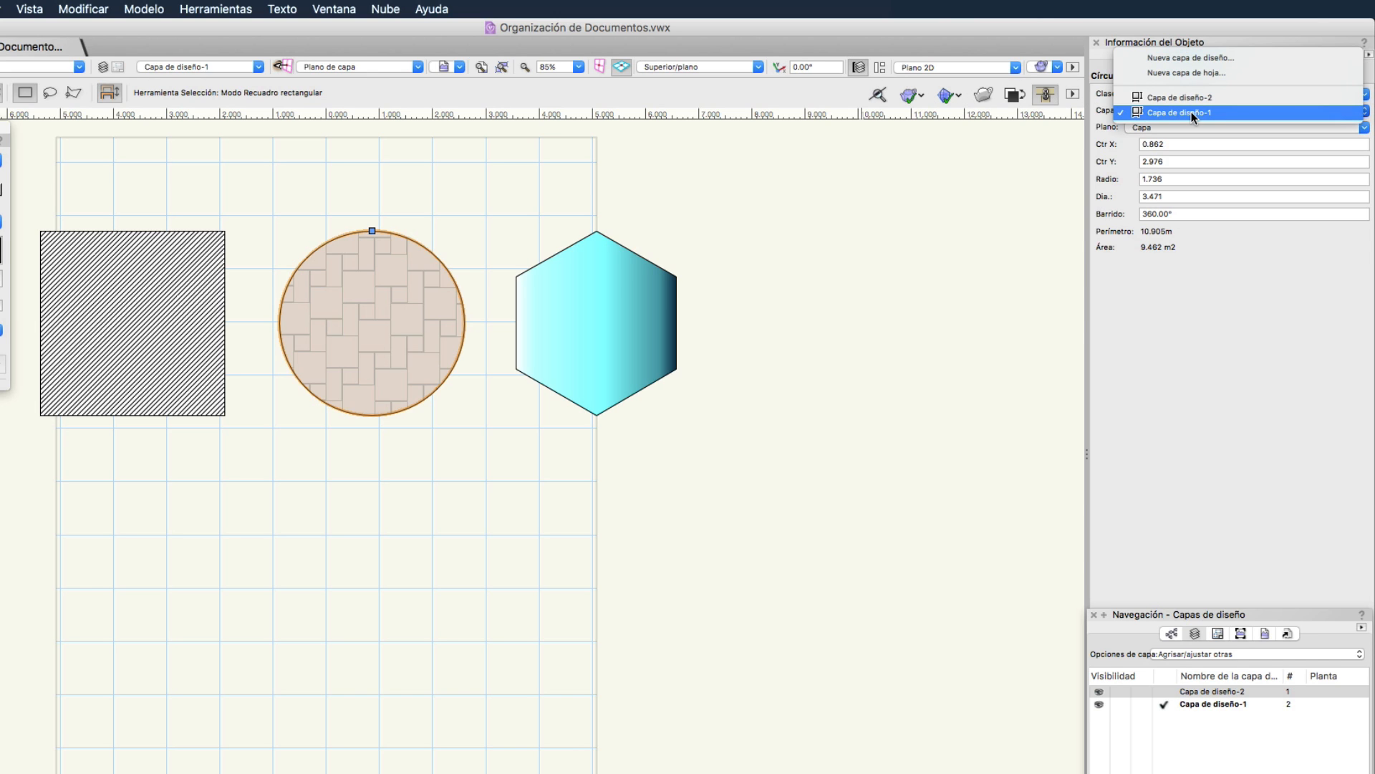
click(1240, 99)
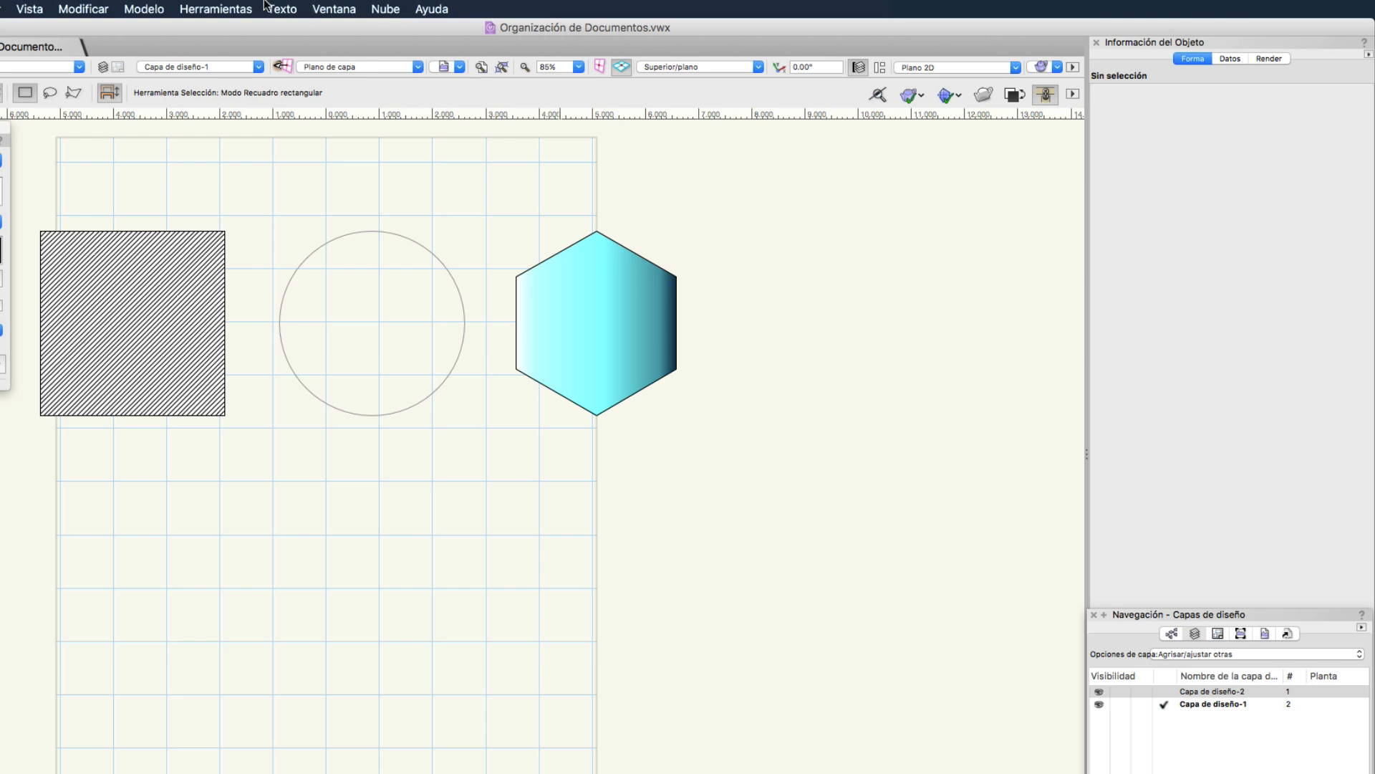
Create a new design layer through the Organización dialog, keeping the suggested name Capa de diseño-3
click(225, 8)
click(212, 29)
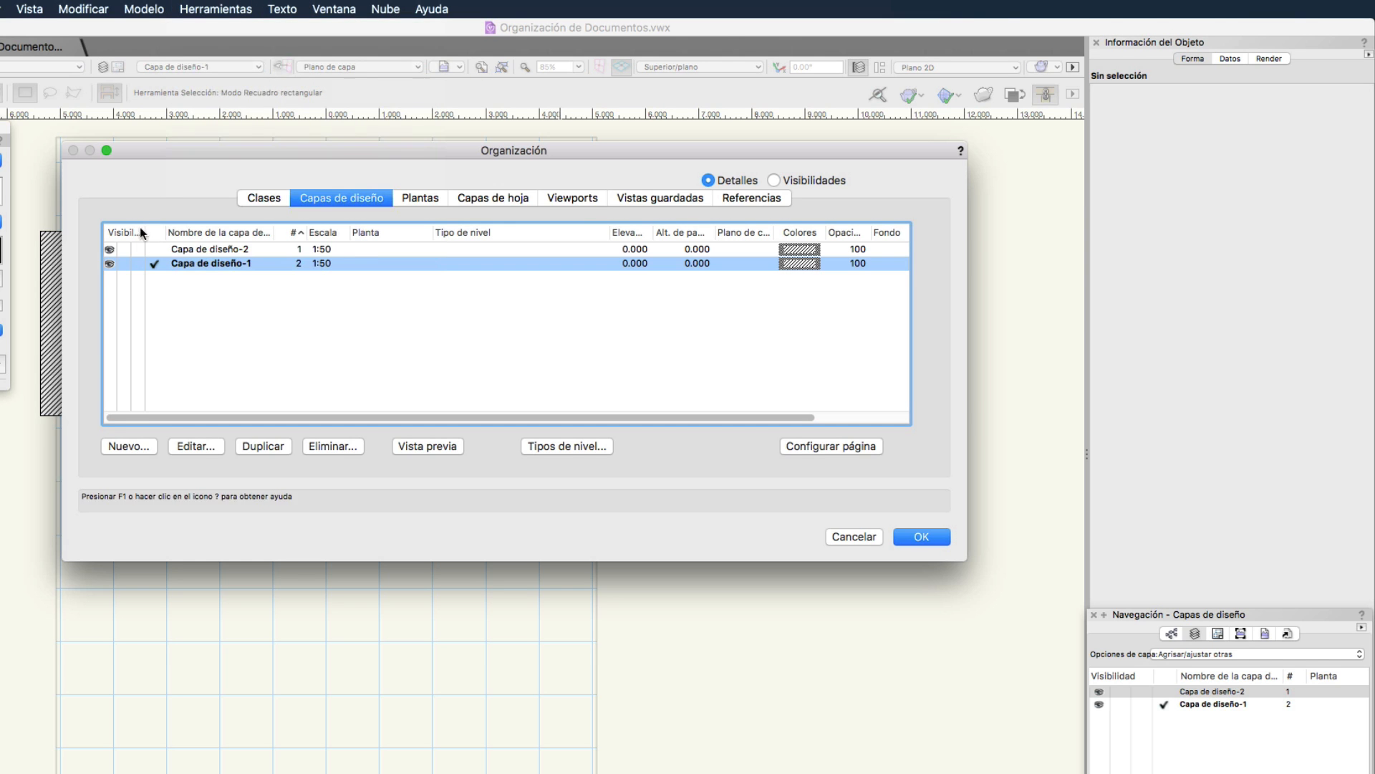
click(132, 446)
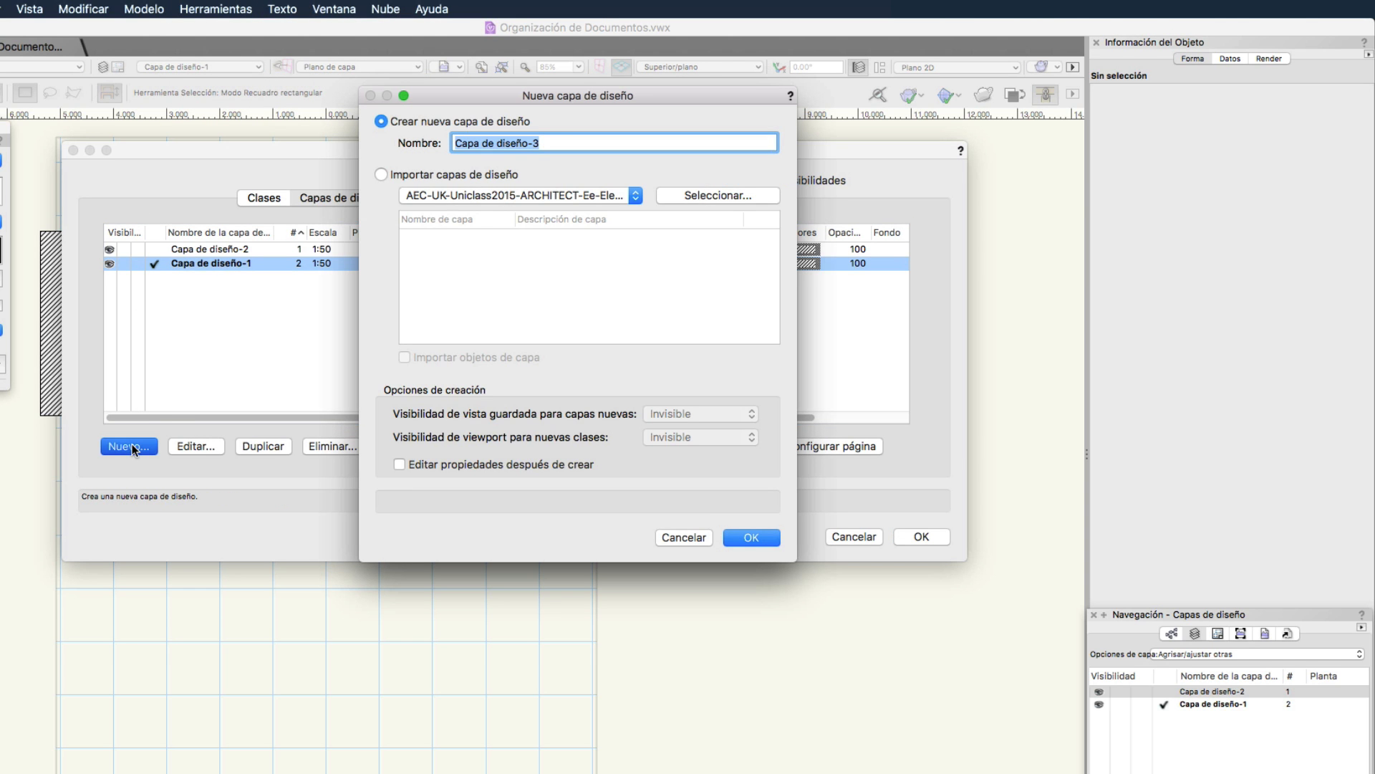
click(750, 539)
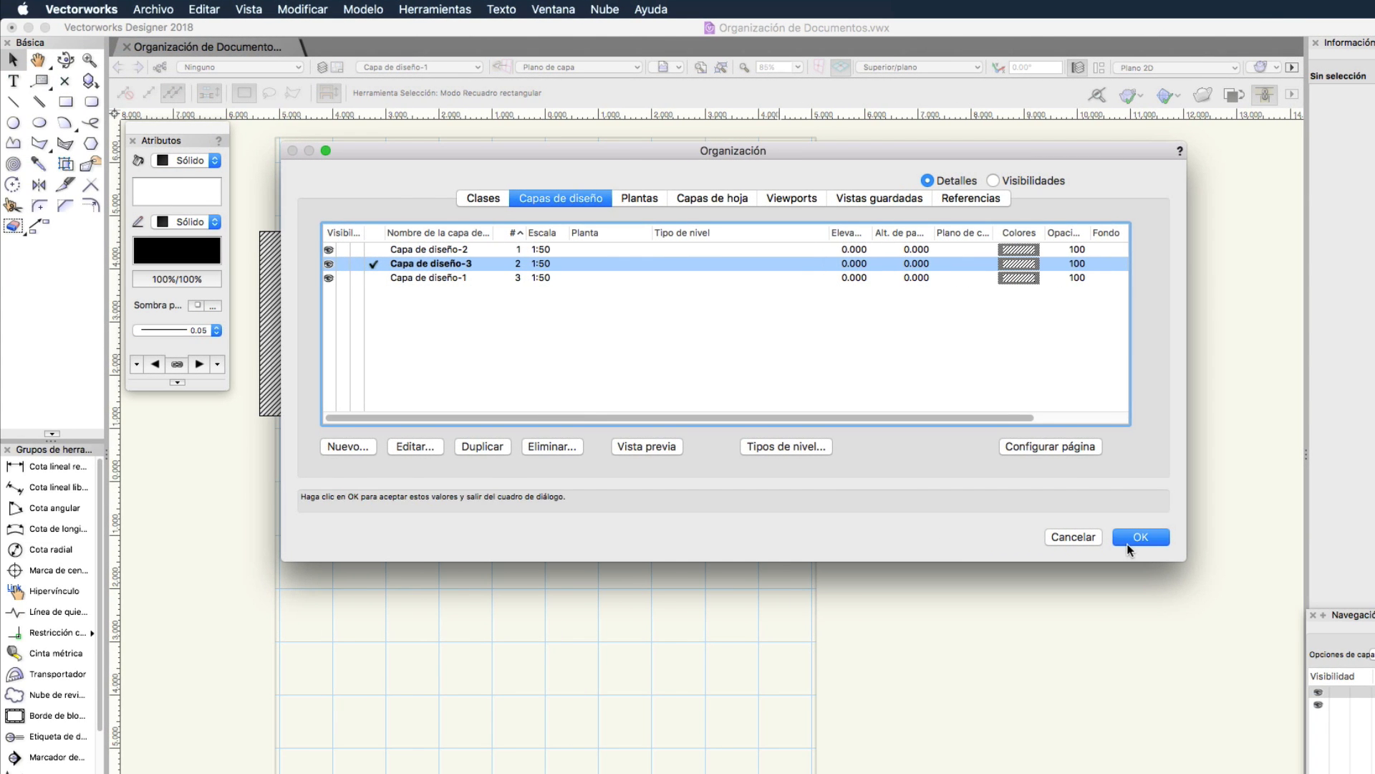
click(1139, 537)
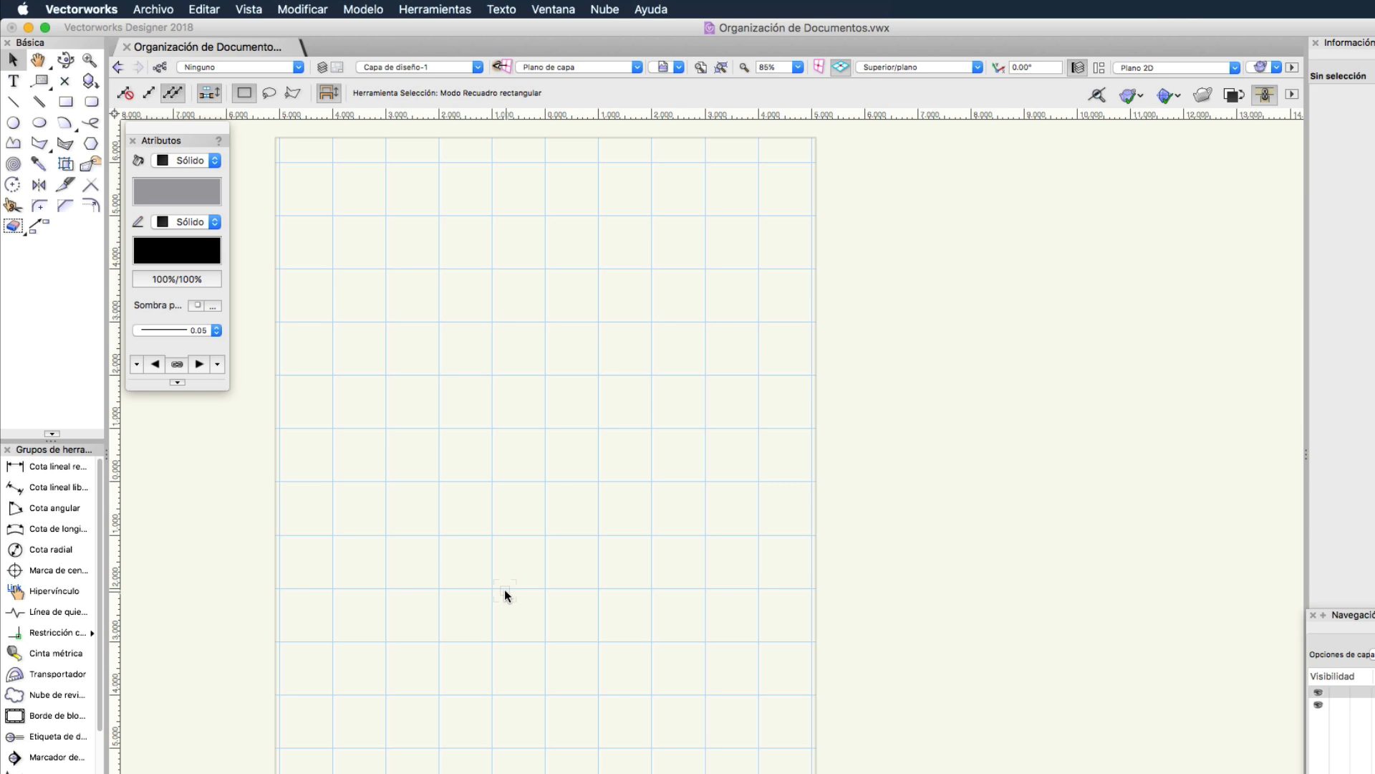
Draw a grey rectangle about 5.2 m wide and 4.5 m high on the page and deselect it
click(61, 103)
drag(341, 300, 616, 540)
key(x)
click(227, 462)
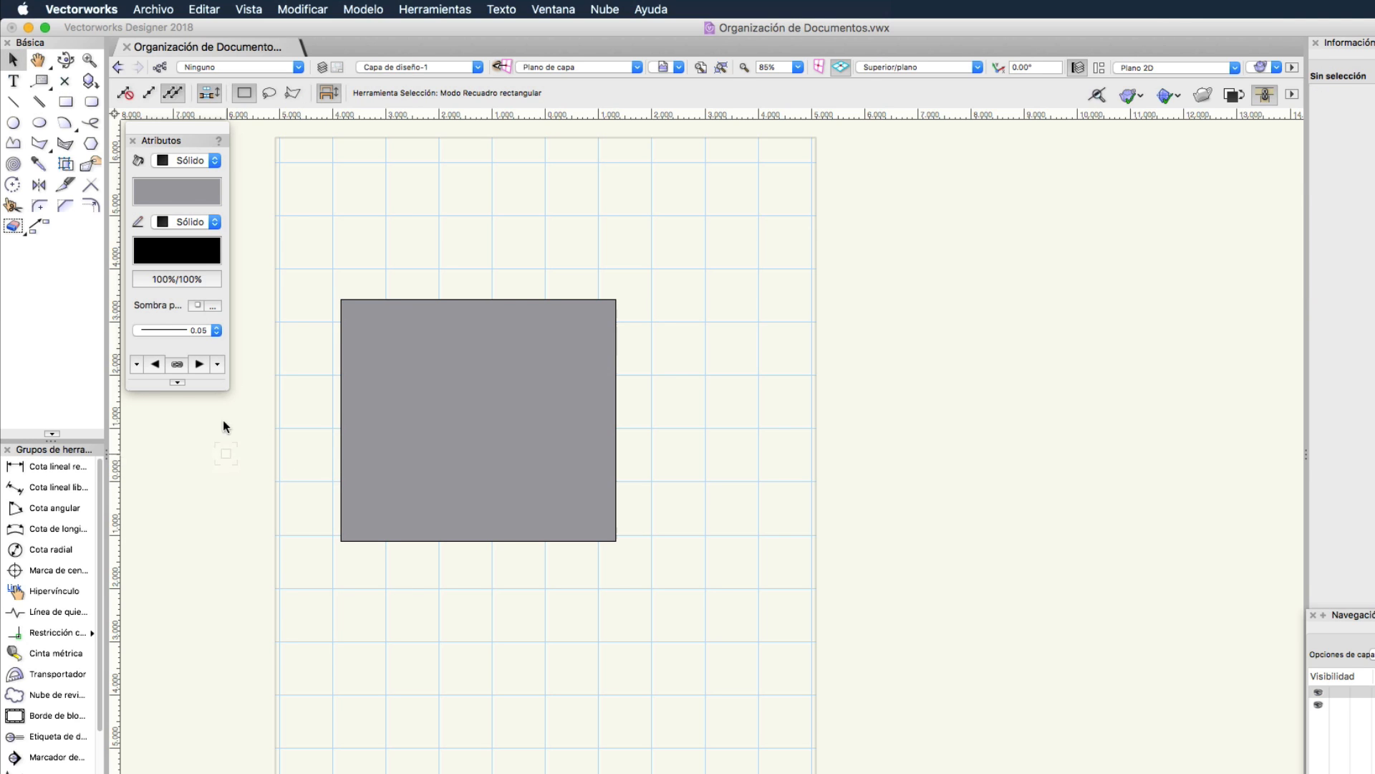
Set the default fill to red and draw a roughly 4 m square overlapping the grey rectangle's lower-right corner
click(180, 191)
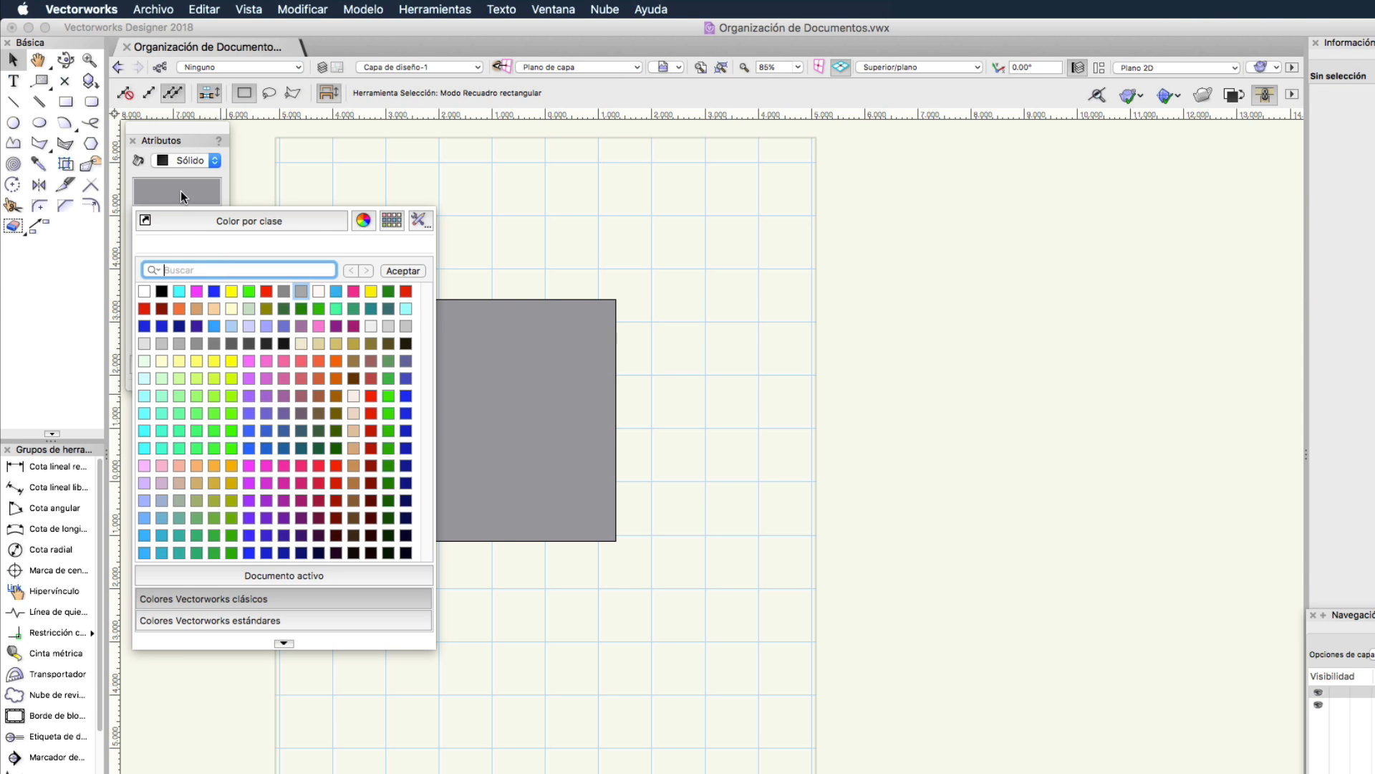
click(145, 309)
click(65, 101)
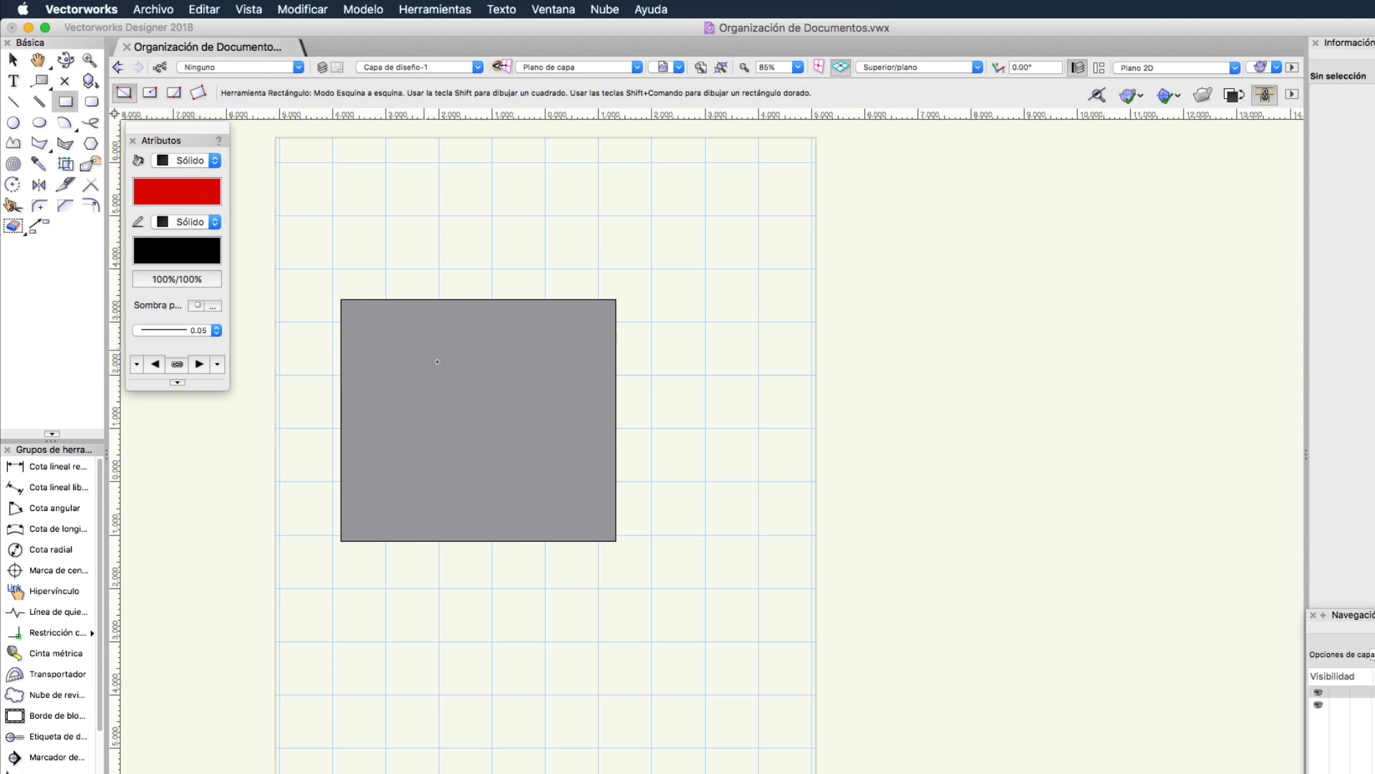
drag(477, 421, 695, 636)
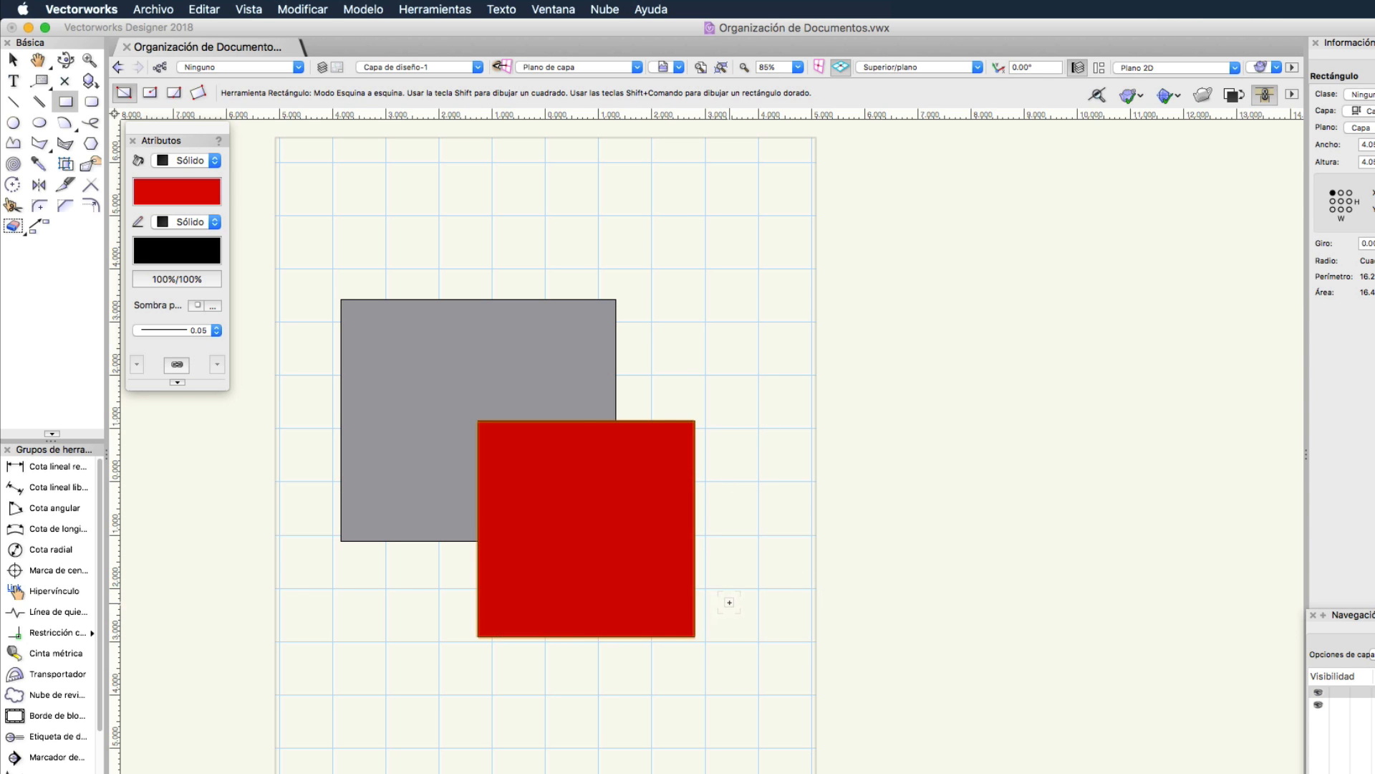
key(x)
click(730, 606)
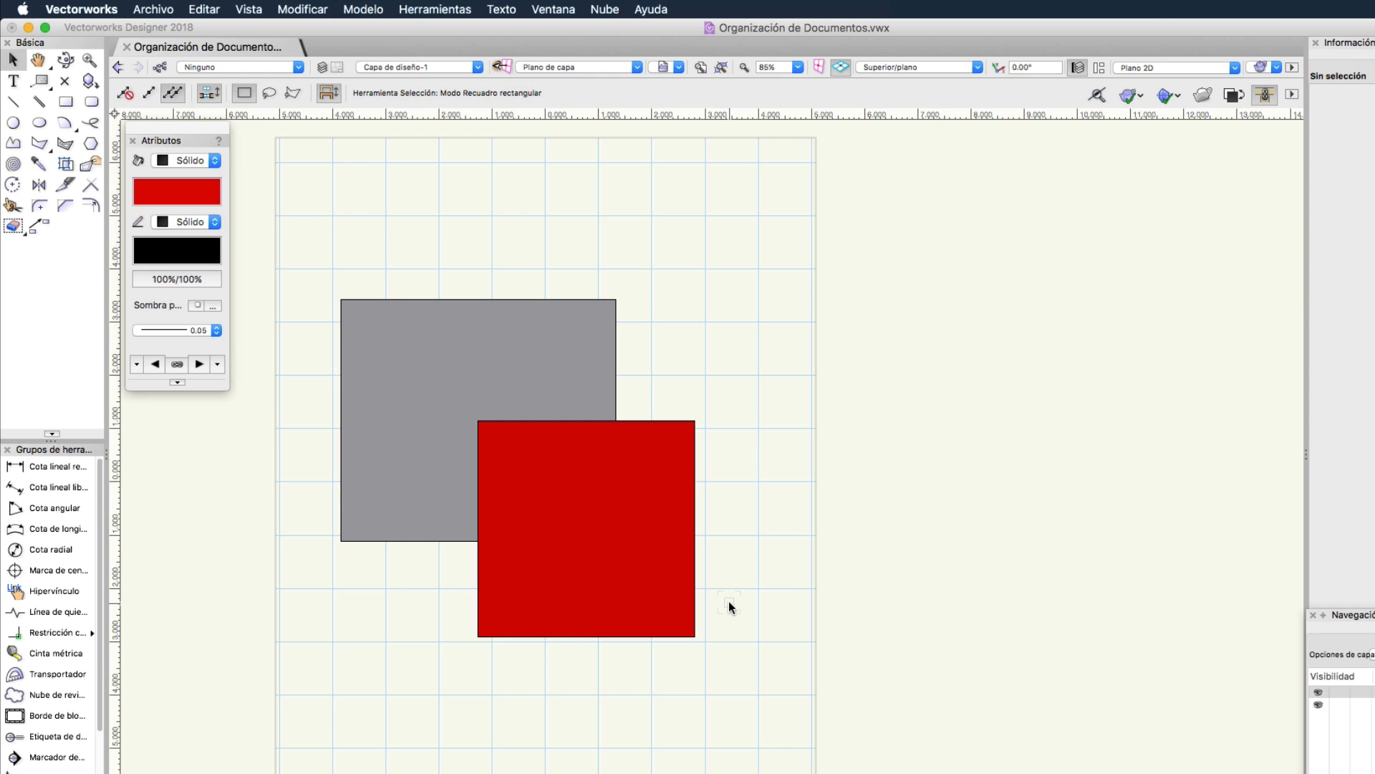
Send the red square to the back, behind the grey rectangle
click(595, 496)
right_click(595, 497)
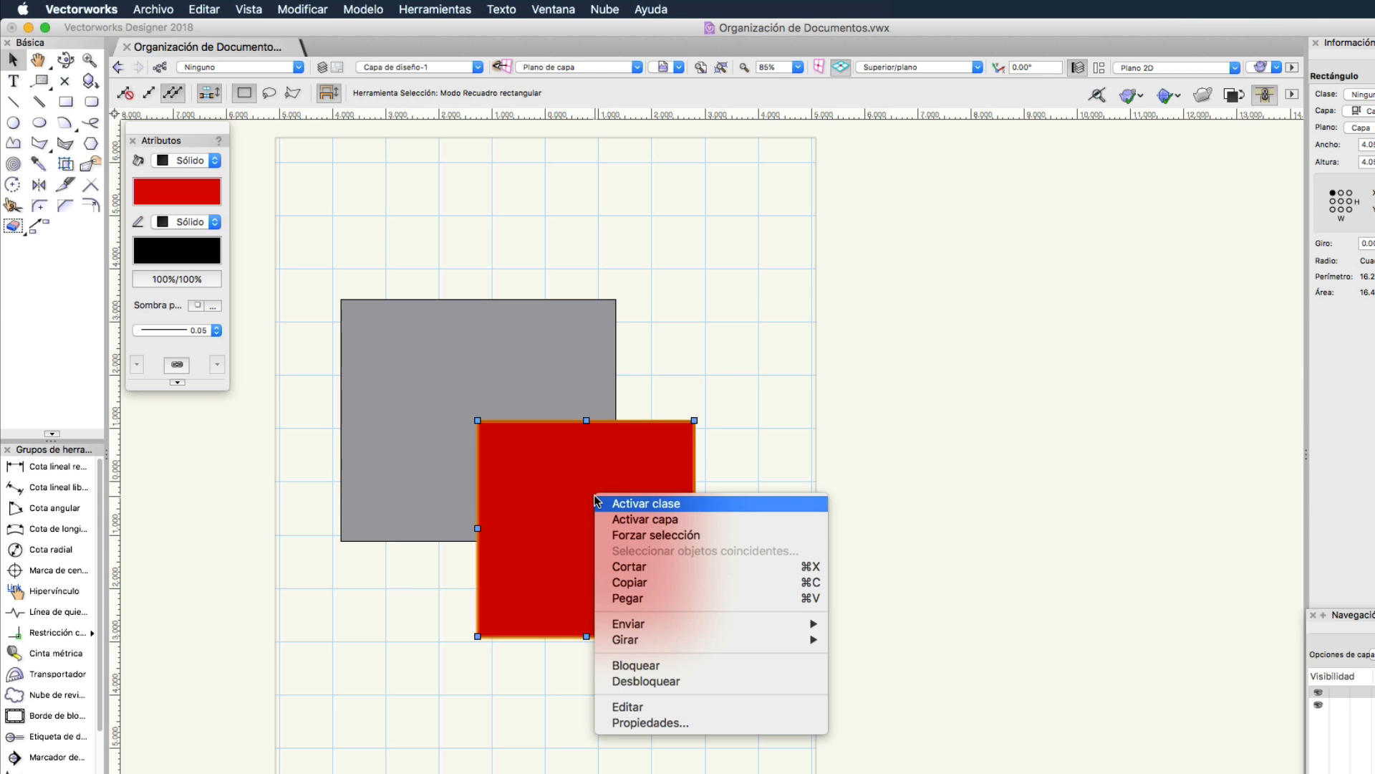
mouse_move(669, 616)
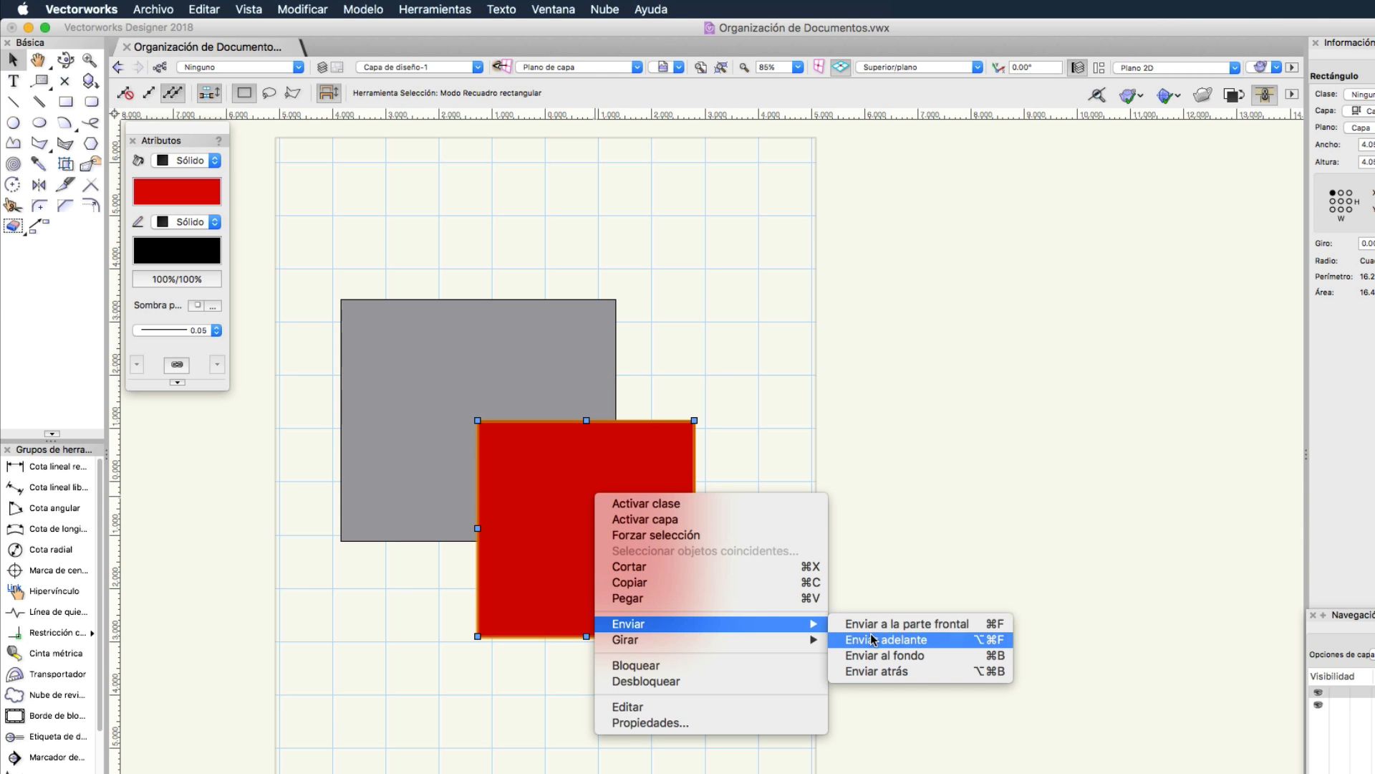
click(859, 657)
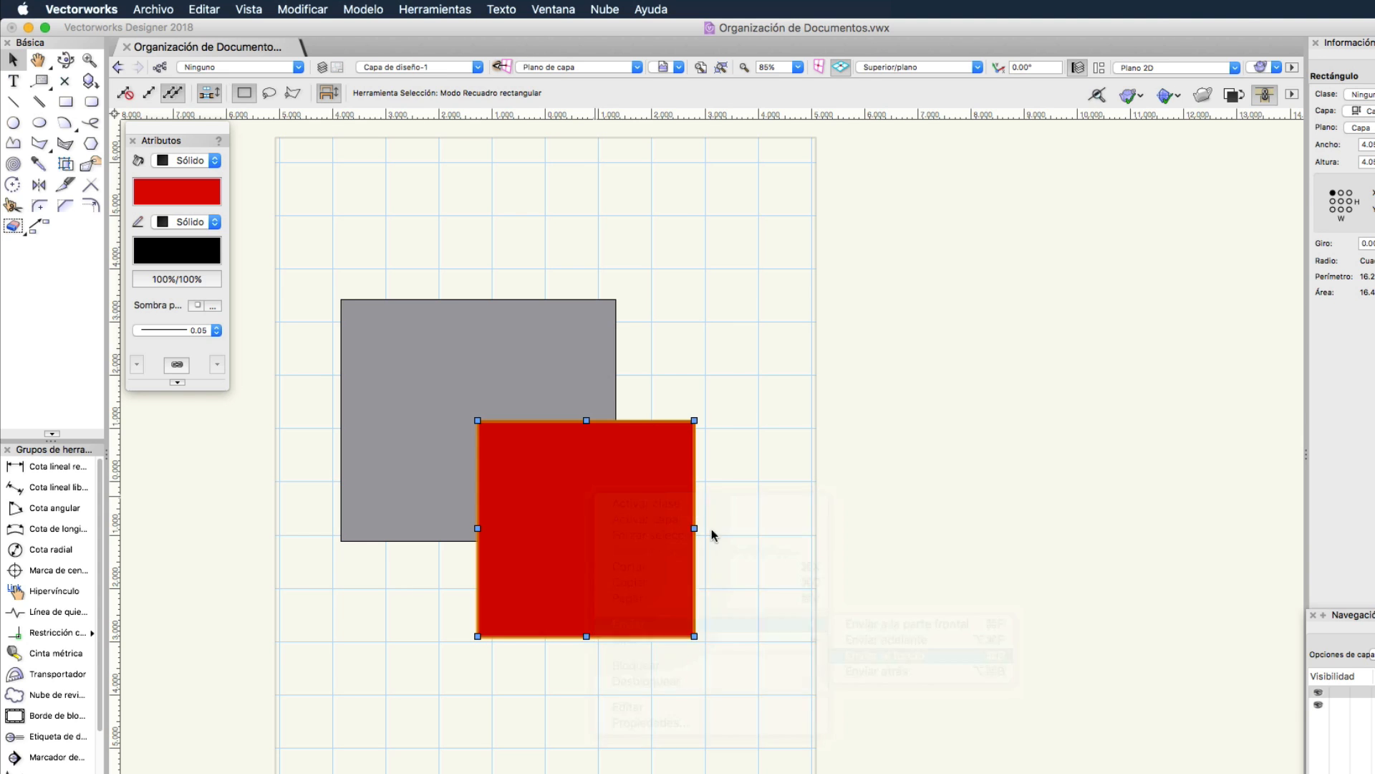
Send the grey rectangle to the back, behind the red square, and deselect it
click(530, 374)
right_click(510, 368)
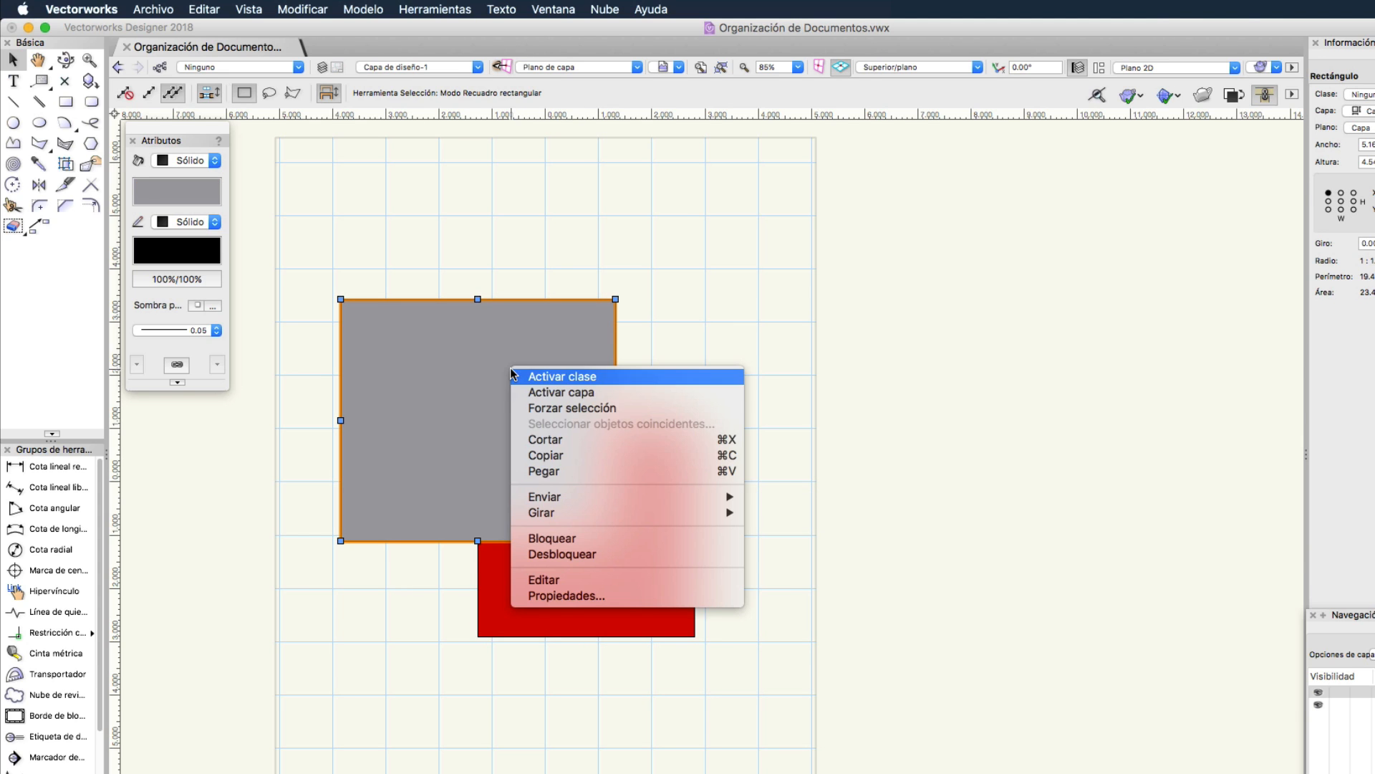
mouse_move(608, 495)
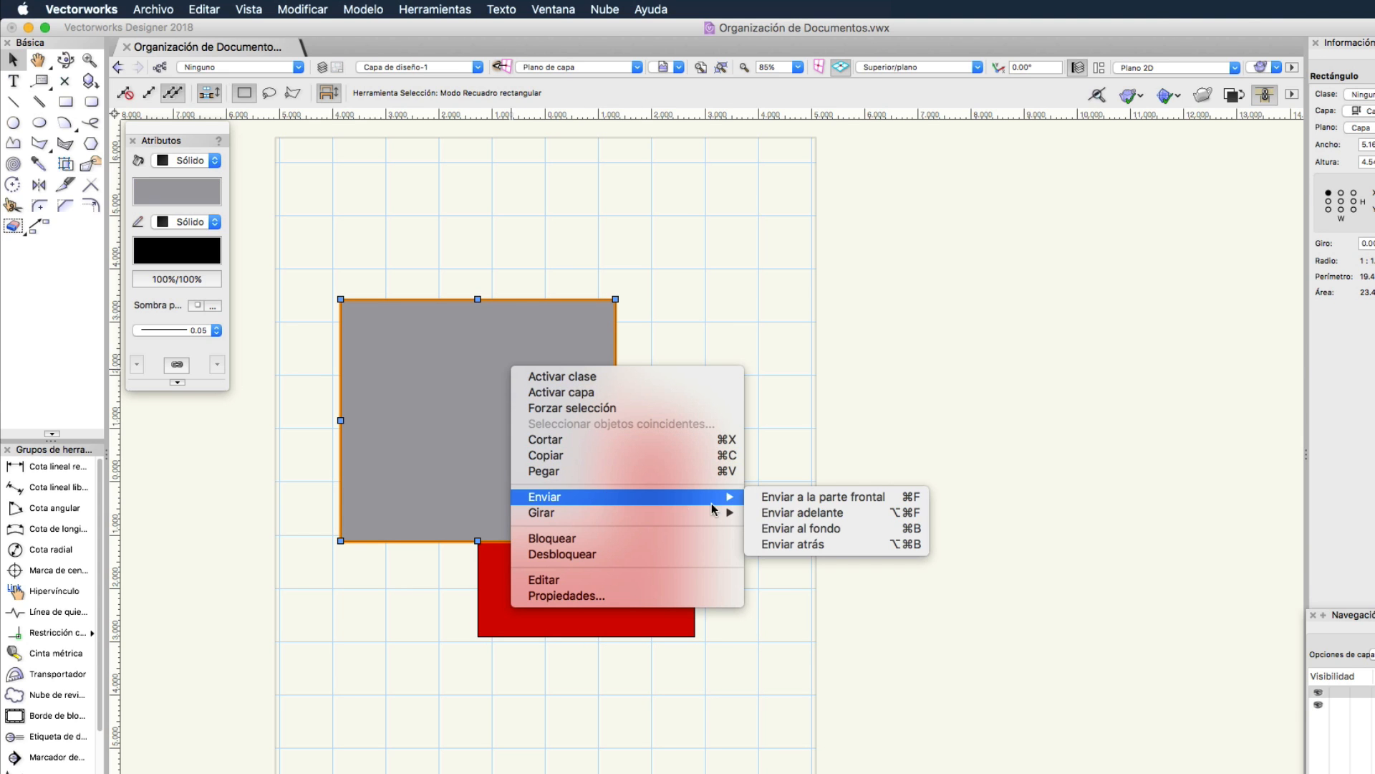
click(821, 528)
click(755, 424)
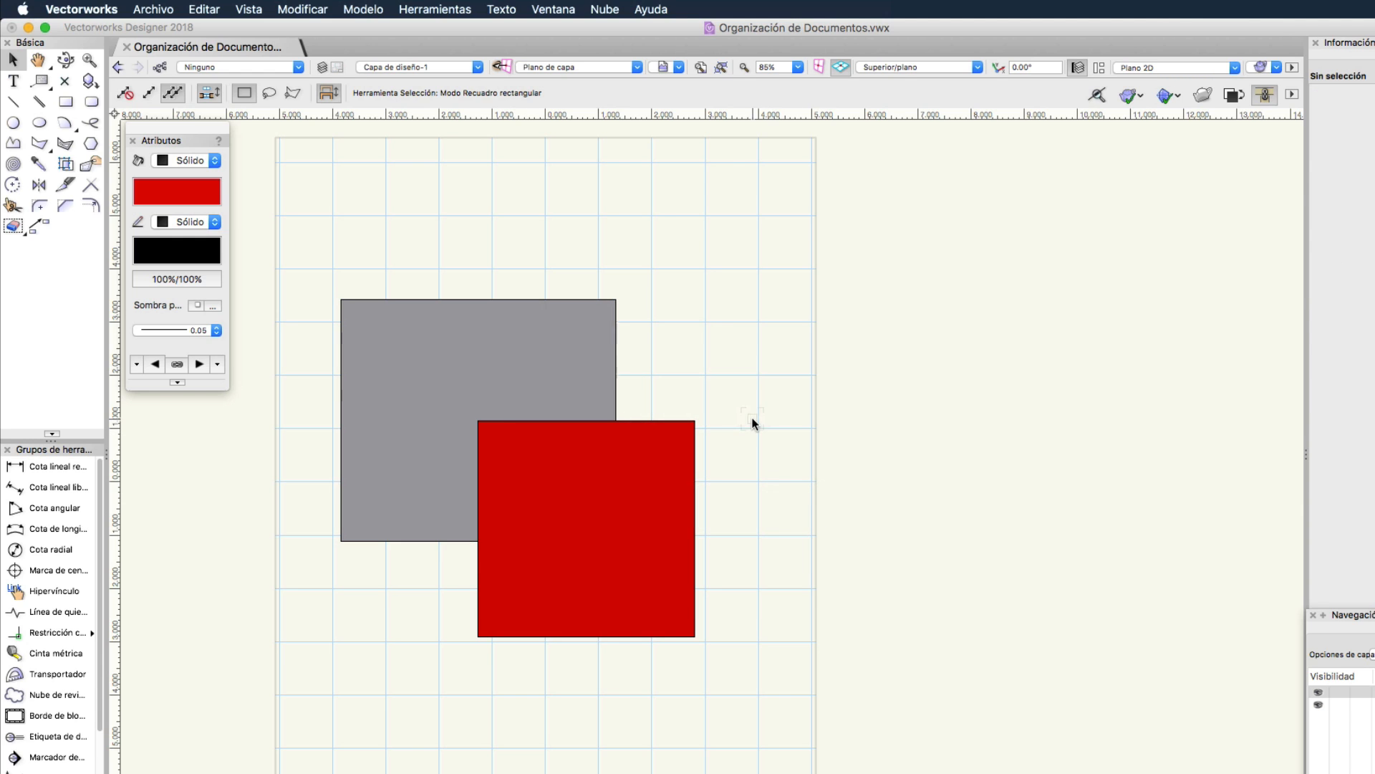
Select the grey rectangle and look at its stacking-order options
click(496, 367)
right_click(496, 367)
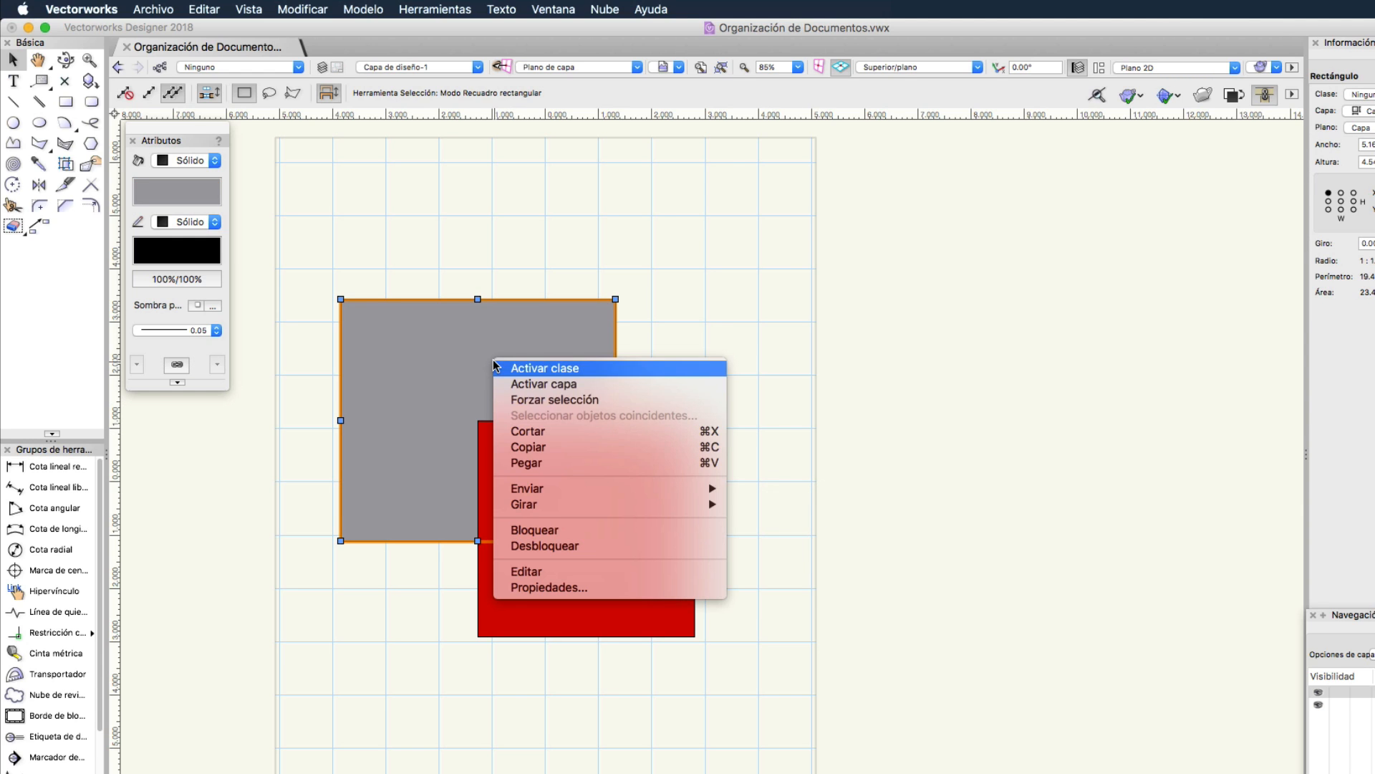
mouse_move(577, 488)
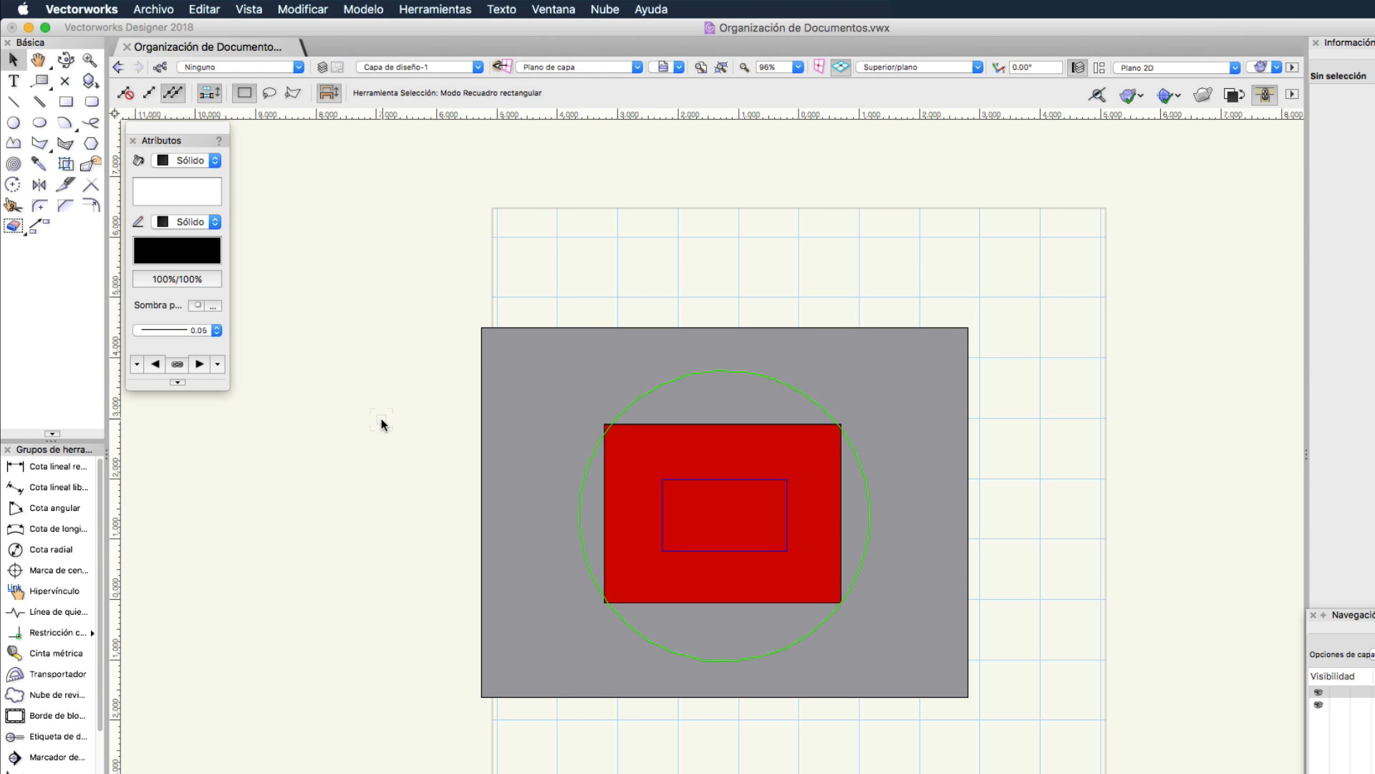
Show the model in the Isométrica derecha view and inspect the green extruded cylinder above the flat rectangles
middle_drag(381, 419, 226, 293)
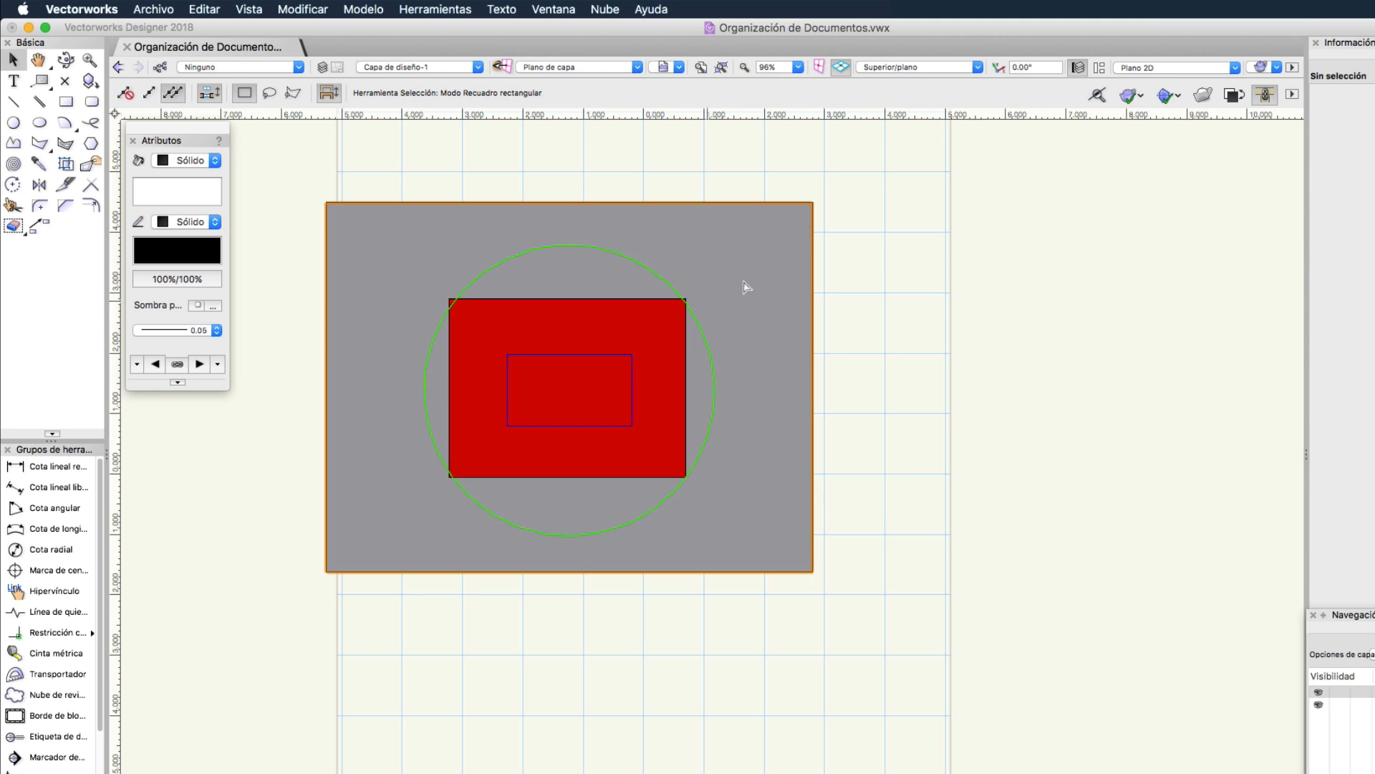
click(1137, 66)
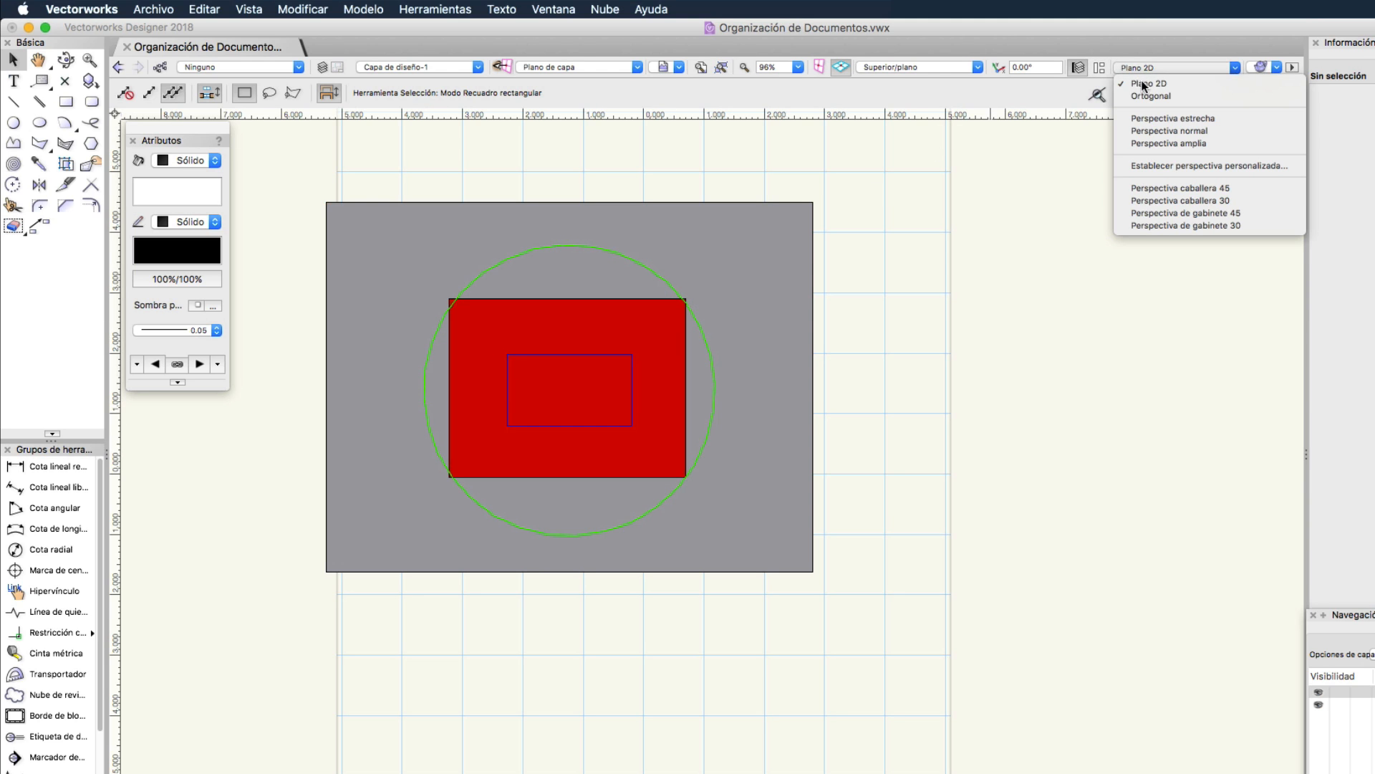
click(1067, 50)
click(957, 63)
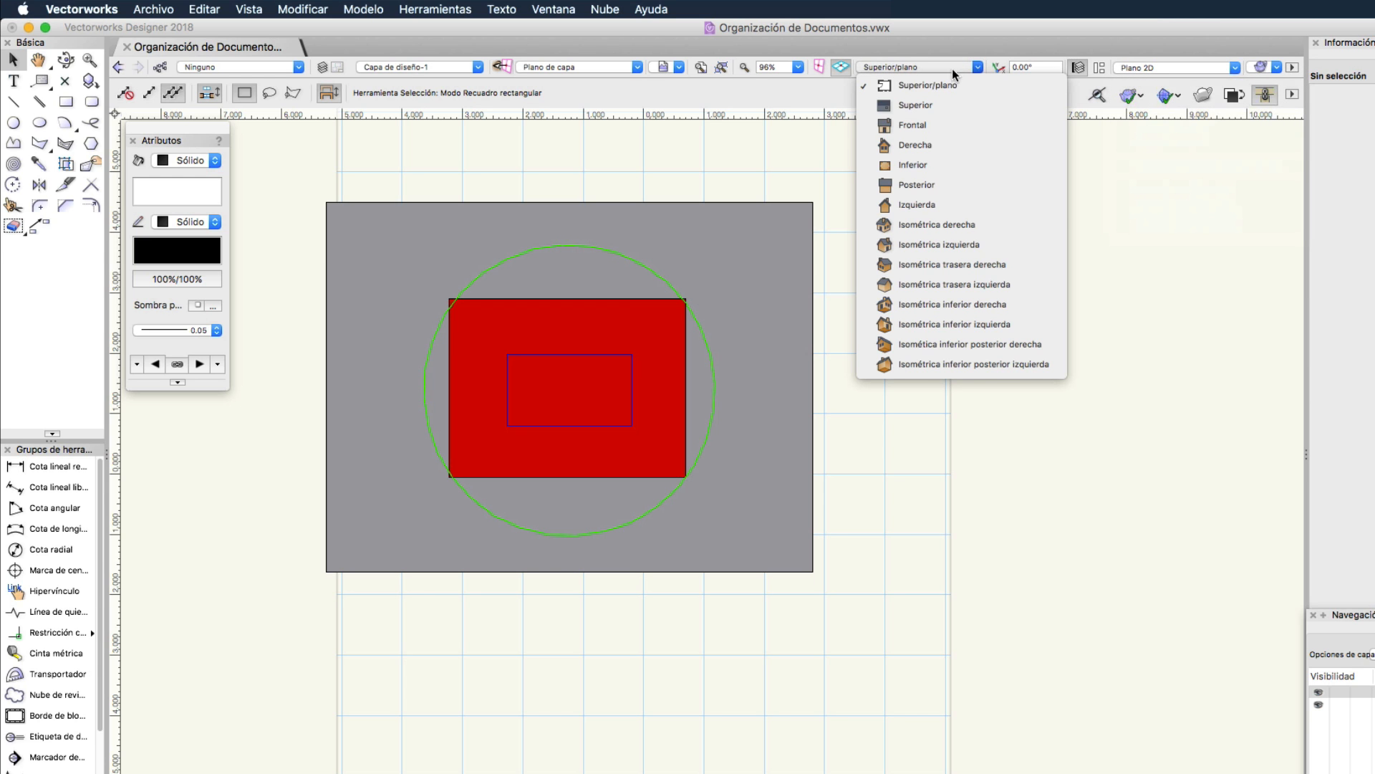
click(927, 224)
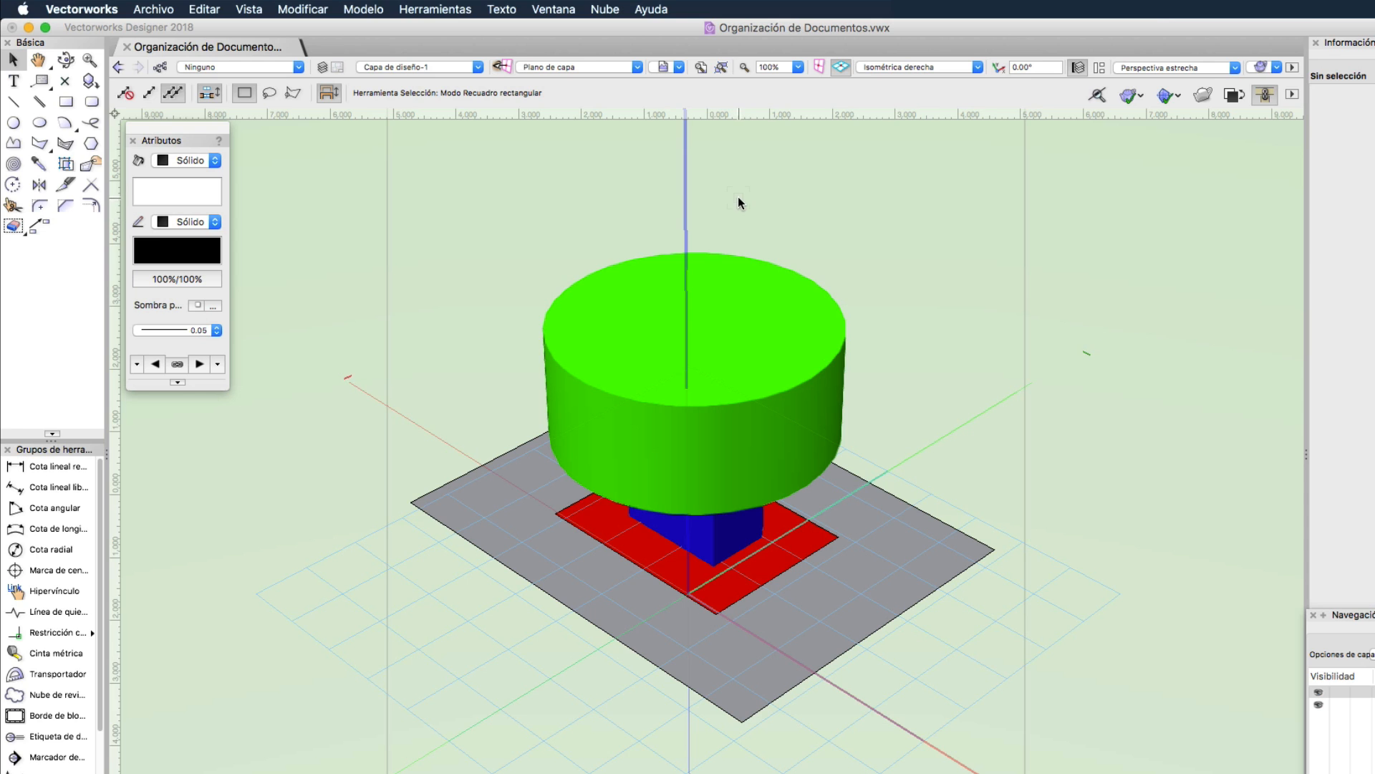
click(712, 312)
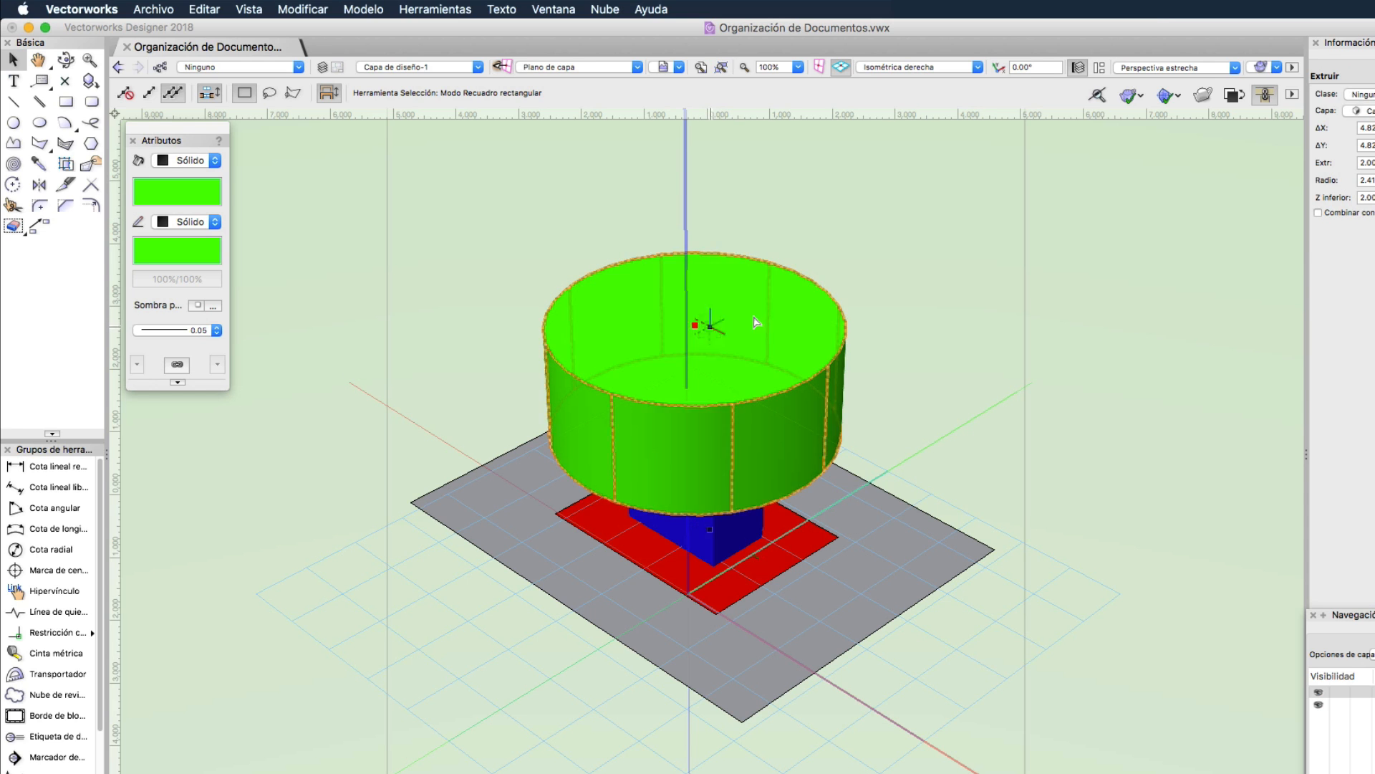
click(886, 286)
Return to the Superior/plano view and select the red rectangle
click(887, 69)
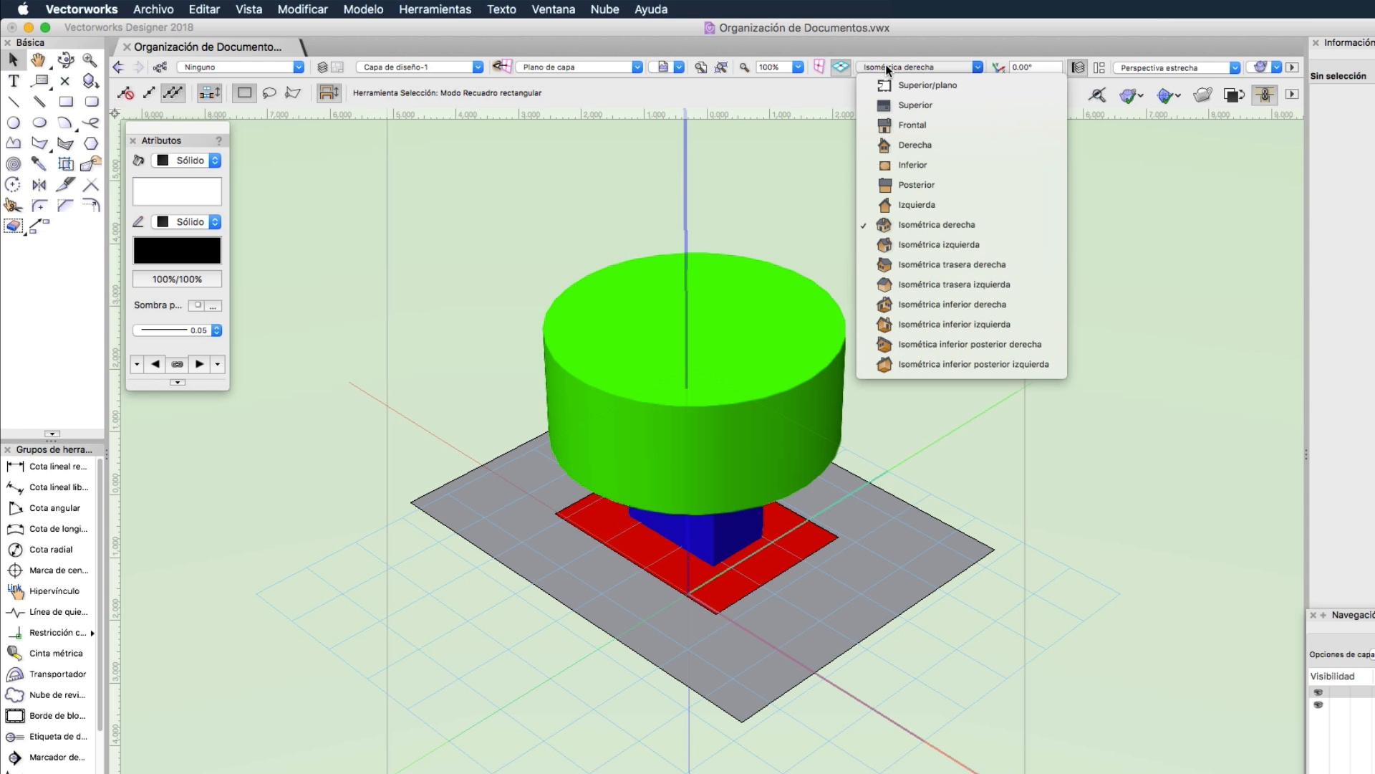
click(886, 86)
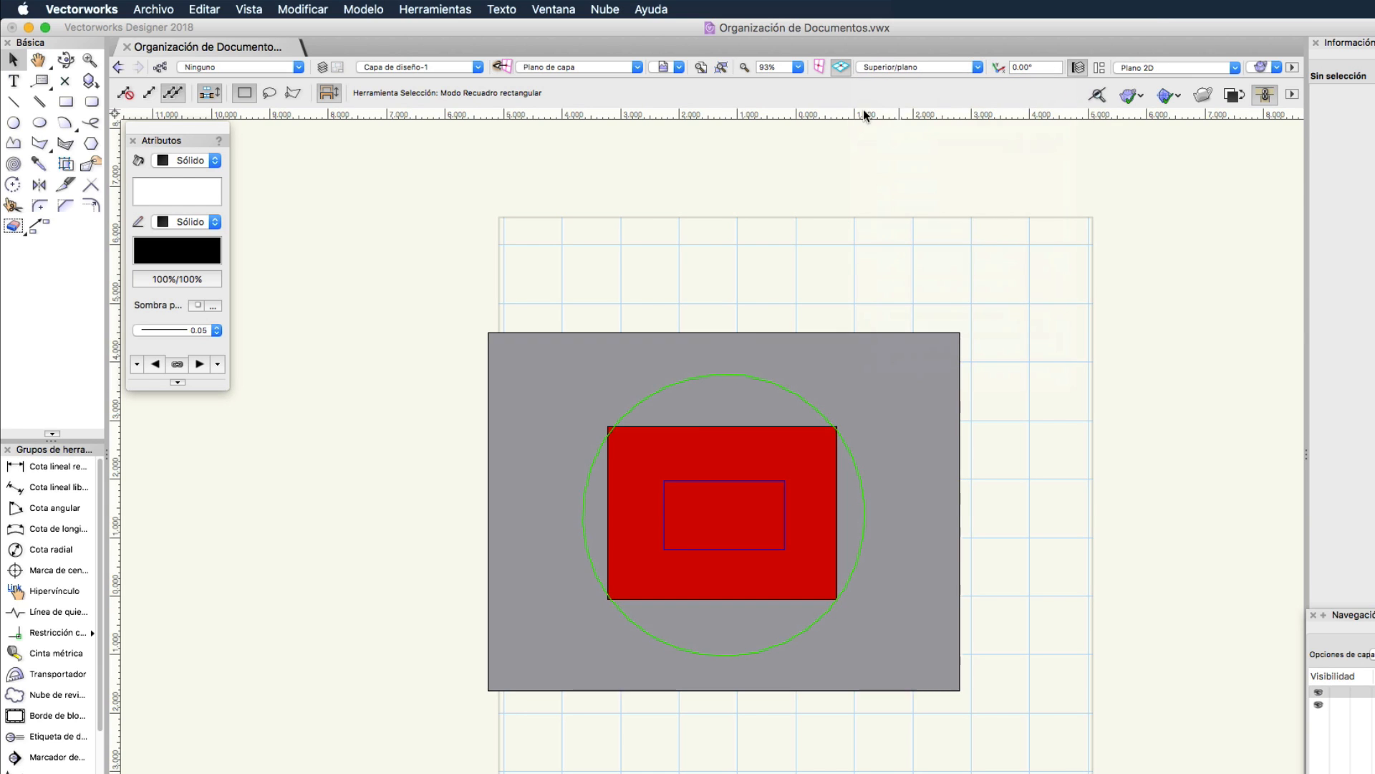
click(692, 442)
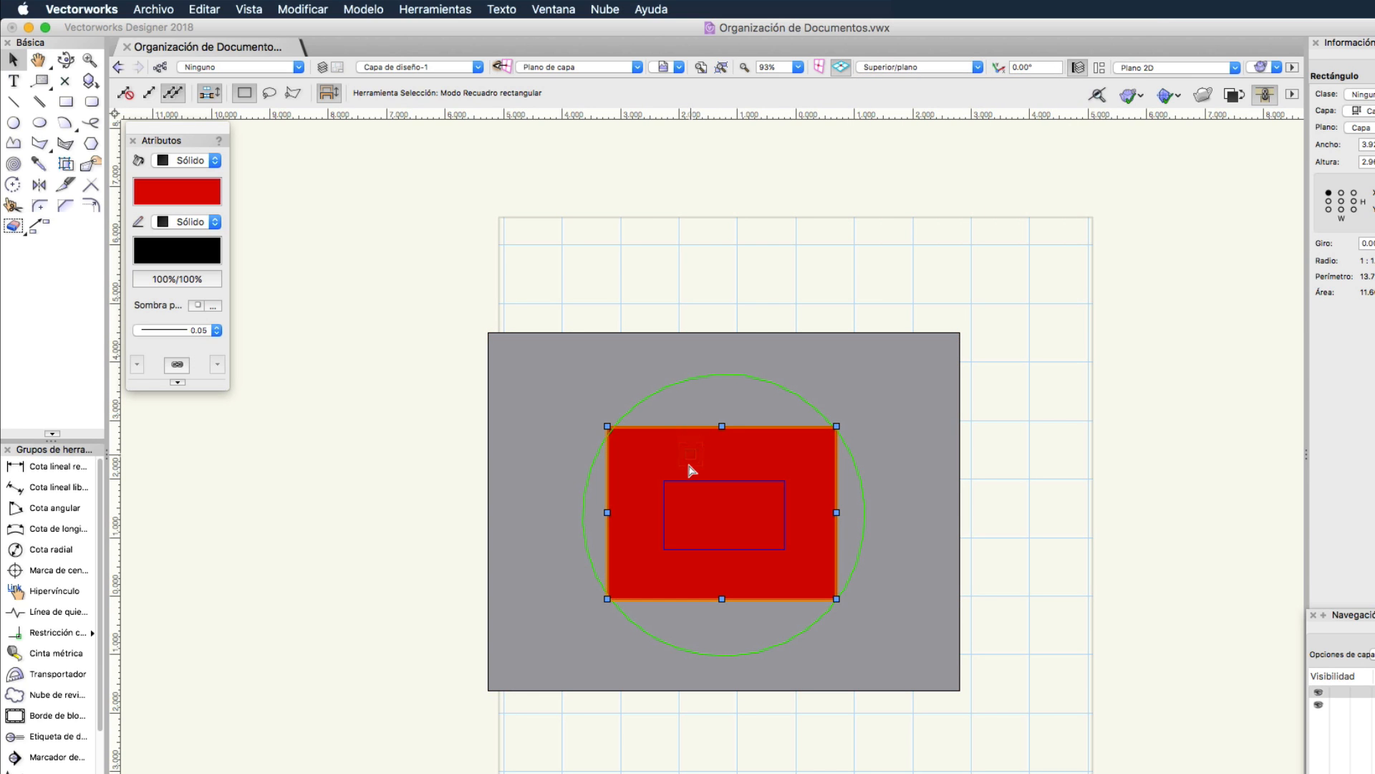
Select the grey rectangle, look at its stacking-order options and deselect it without changing its position
click(568, 403)
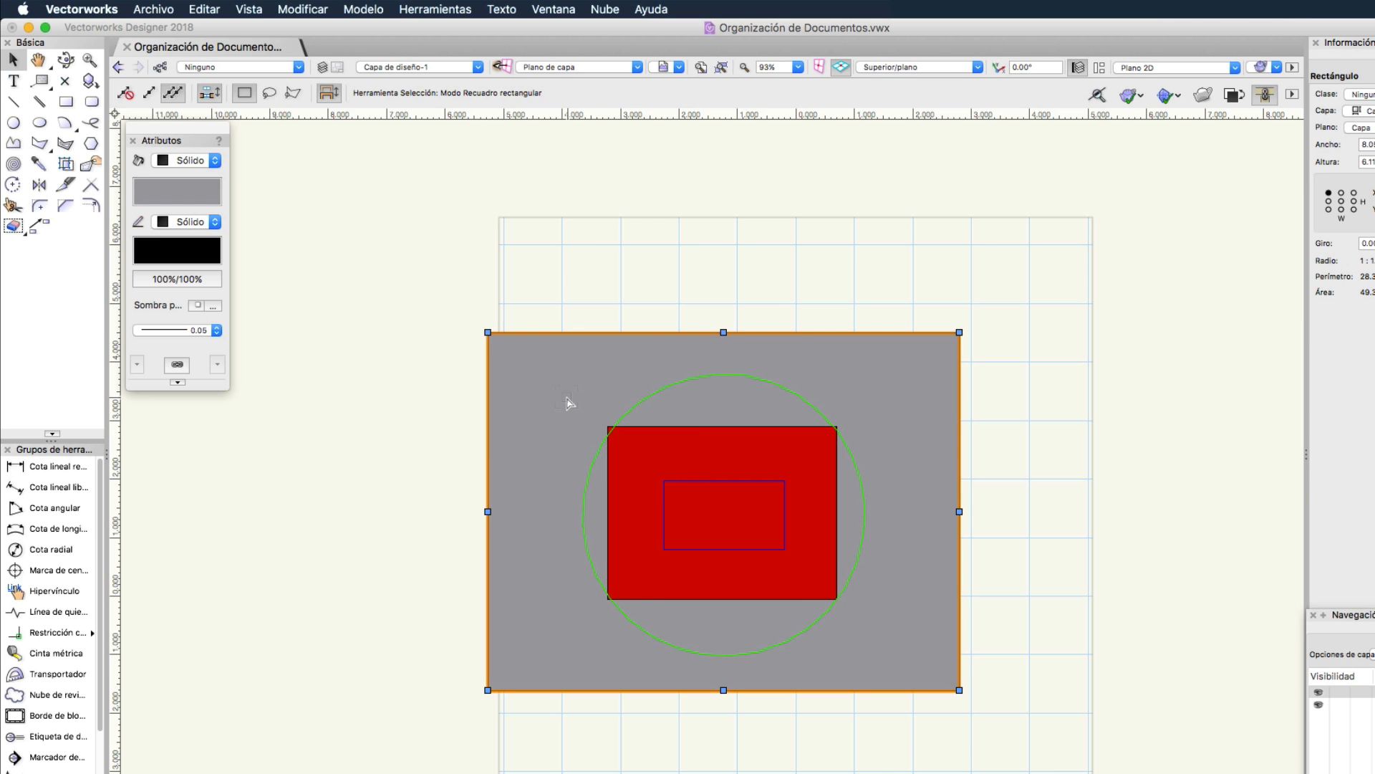
right_click(568, 403)
mouse_move(752, 524)
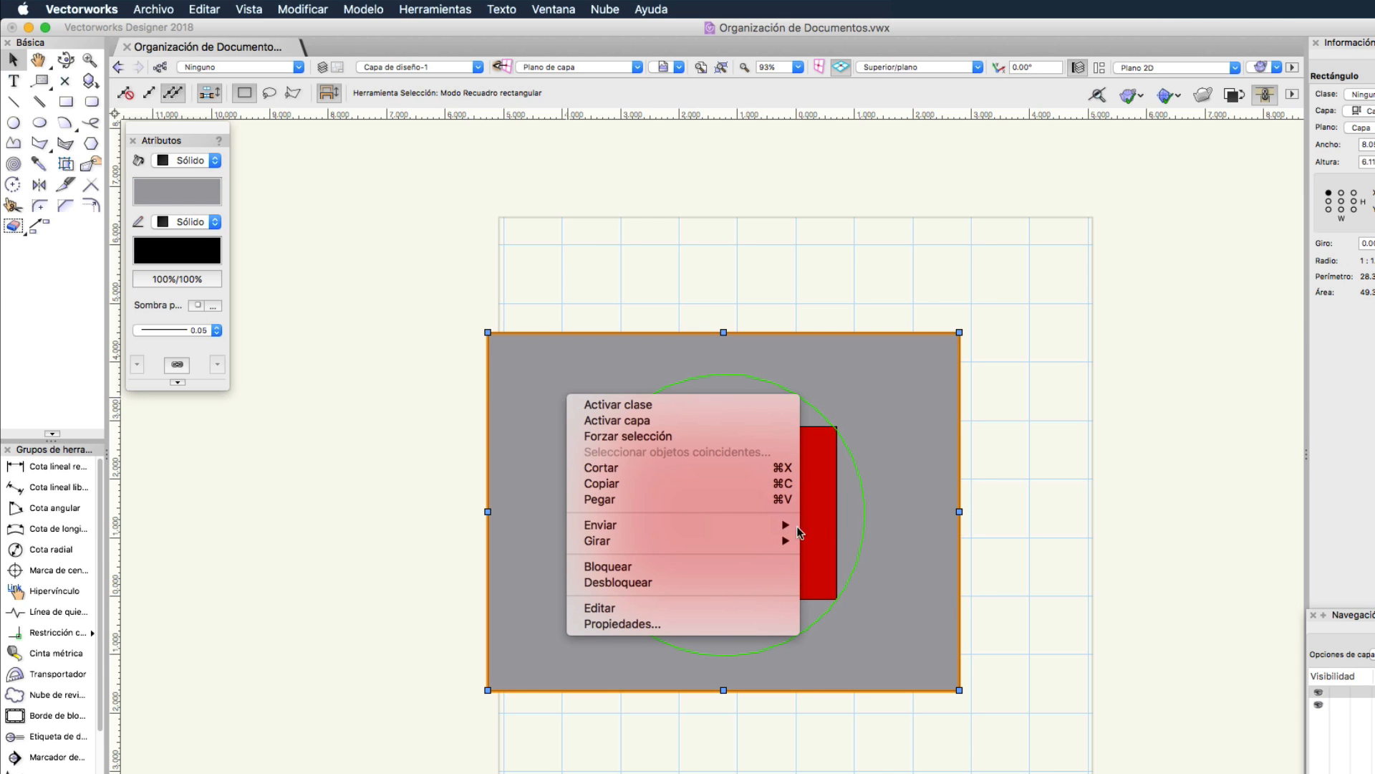
click(808, 298)
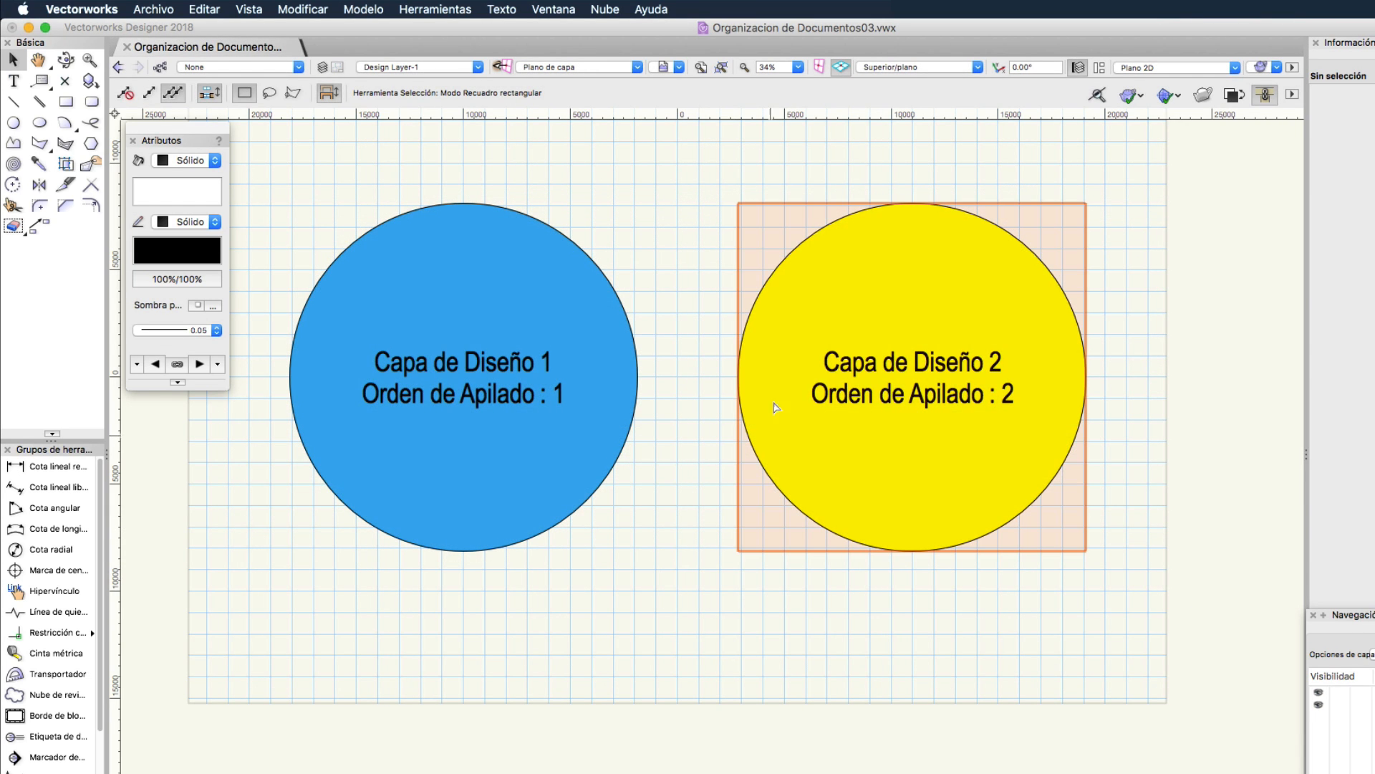
Move the yellow Capa de Diseño 2 circle and the blue Capa de Diseño 1 circle together so they overlap
drag(890, 389, 659, 380)
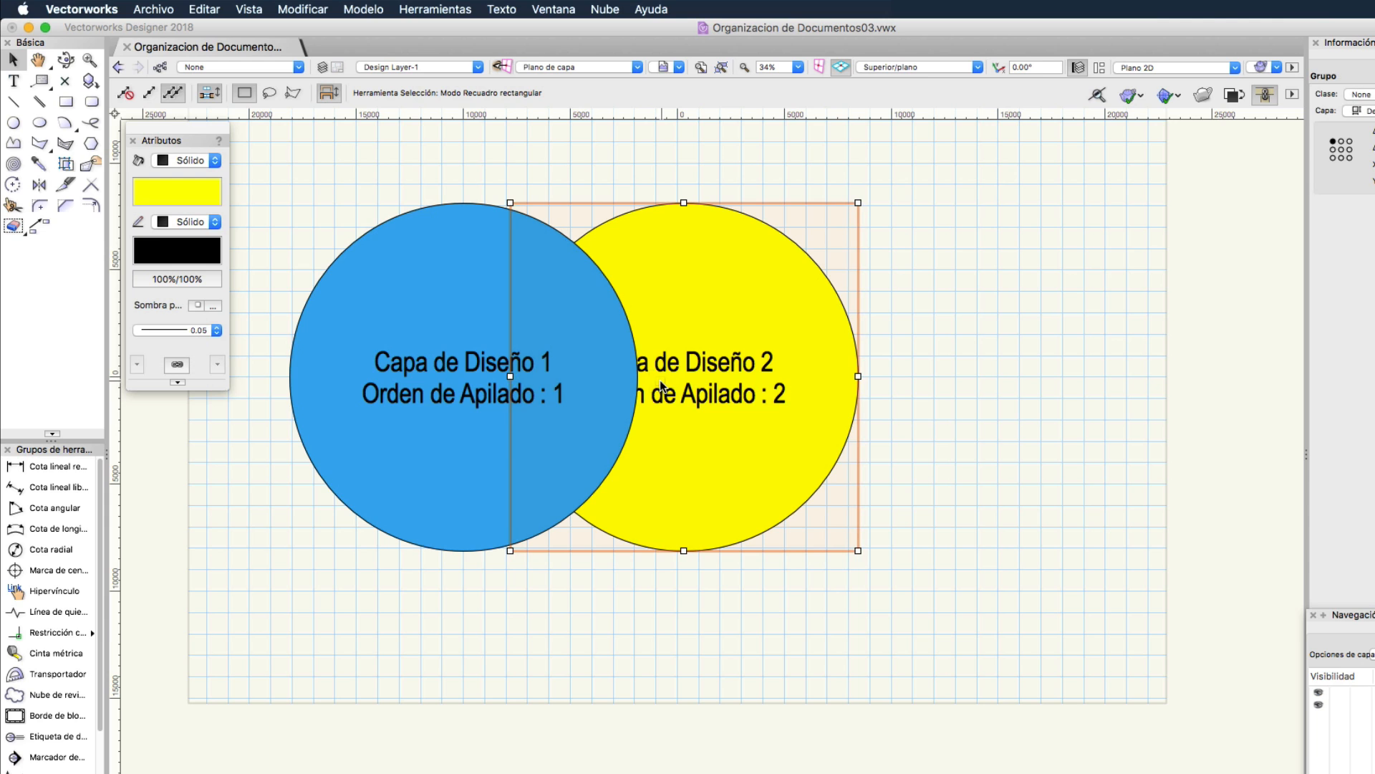
drag(399, 393, 429, 393)
click(900, 358)
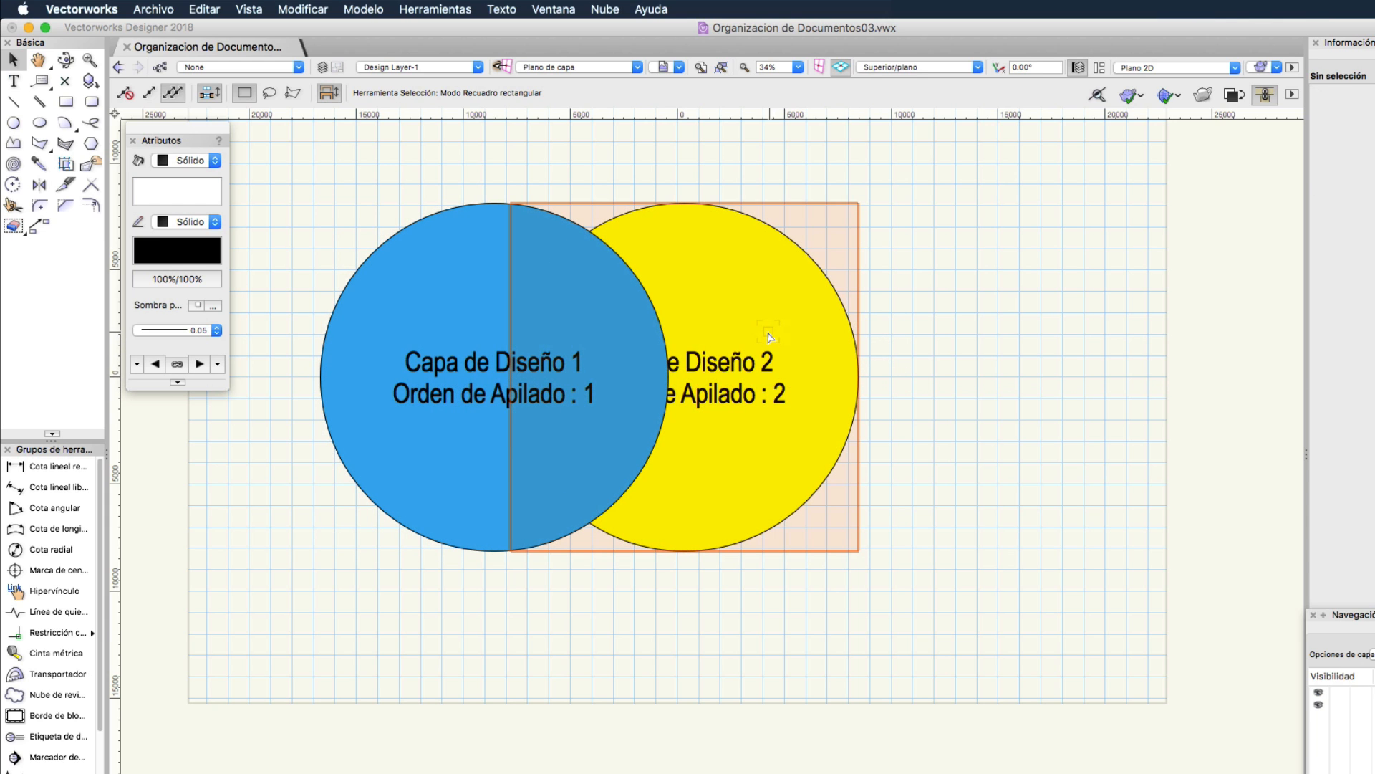
Try to bring the yellow circle in front of the blue one with Enviar a la parte frontal
right_click(767, 335)
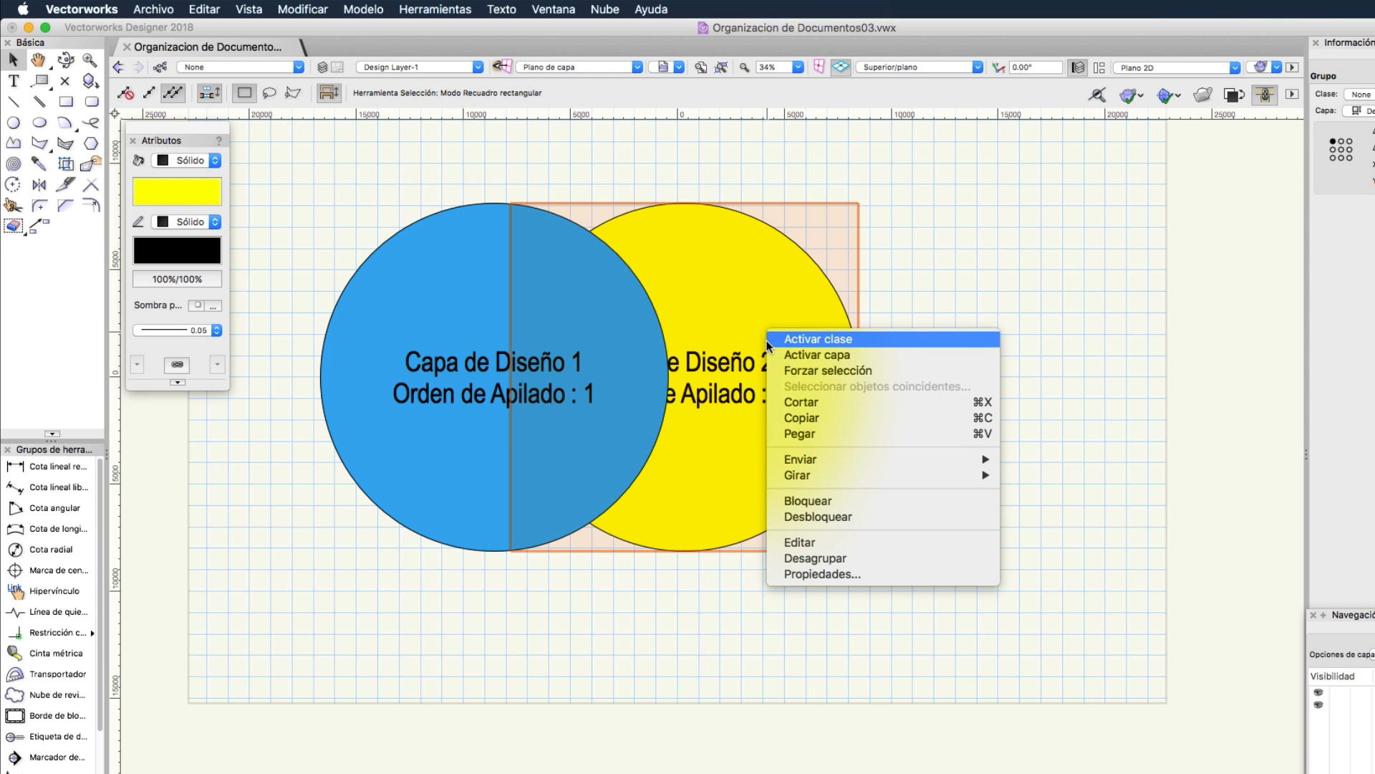
mouse_move(806, 472)
mouse_move(893, 461)
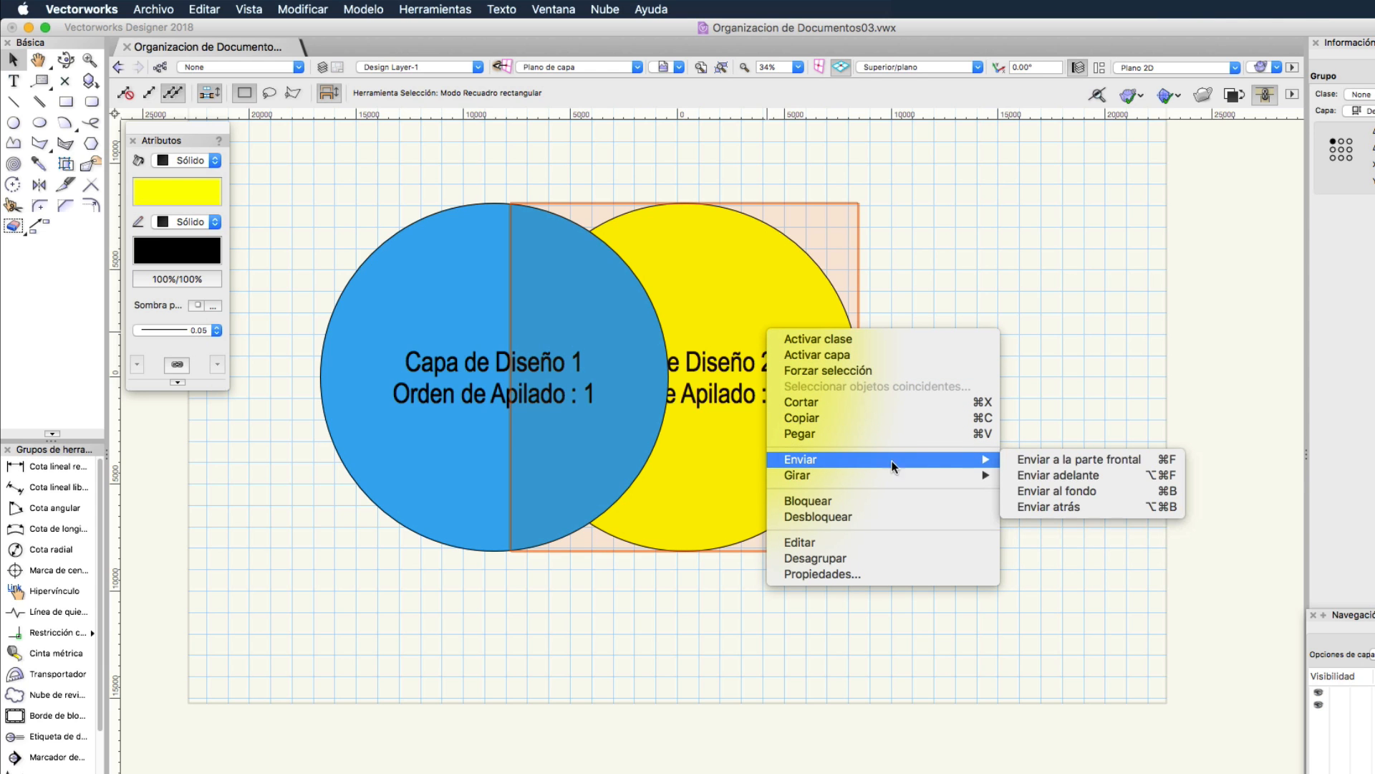
click(1034, 464)
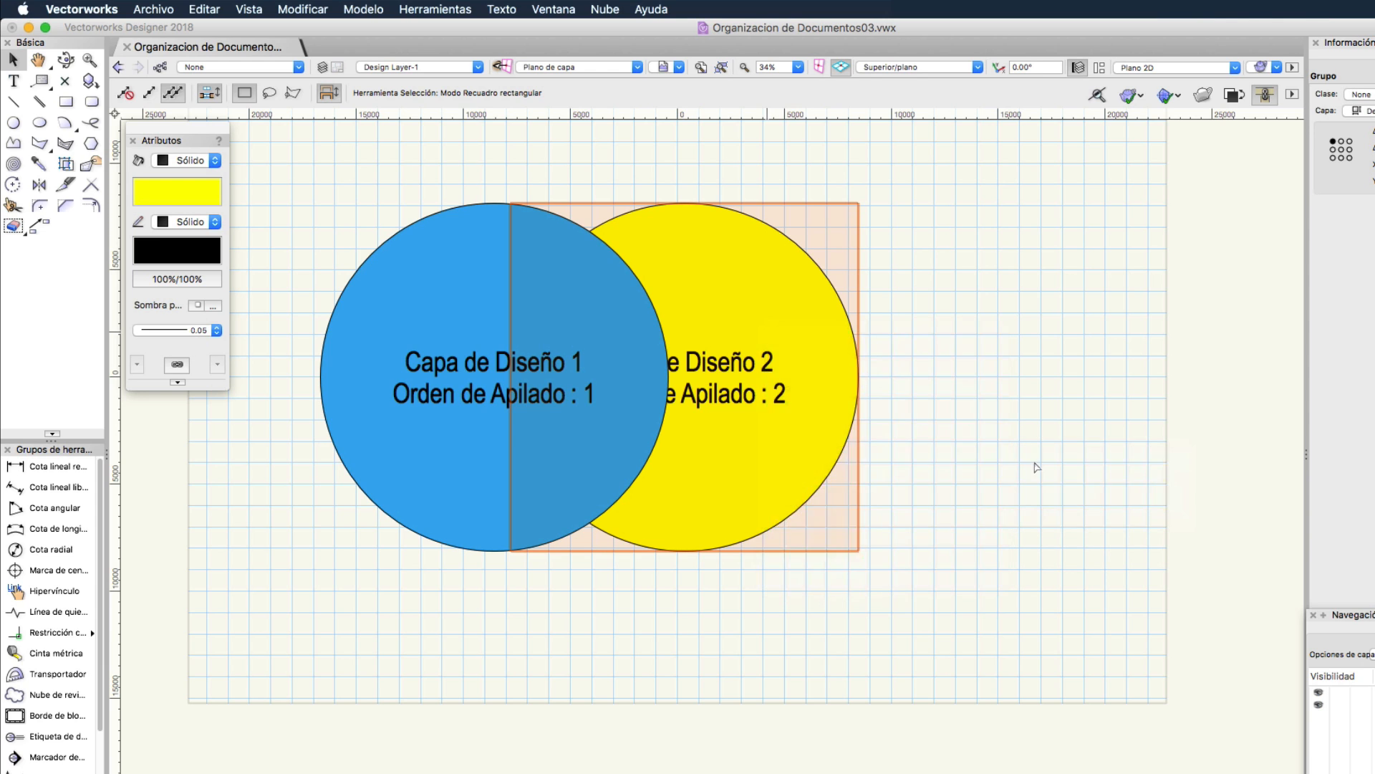
Move the blue and yellow circles slightly apart and clear the selection
click(485, 329)
drag(484, 329, 443, 326)
drag(745, 335, 799, 340)
click(1005, 345)
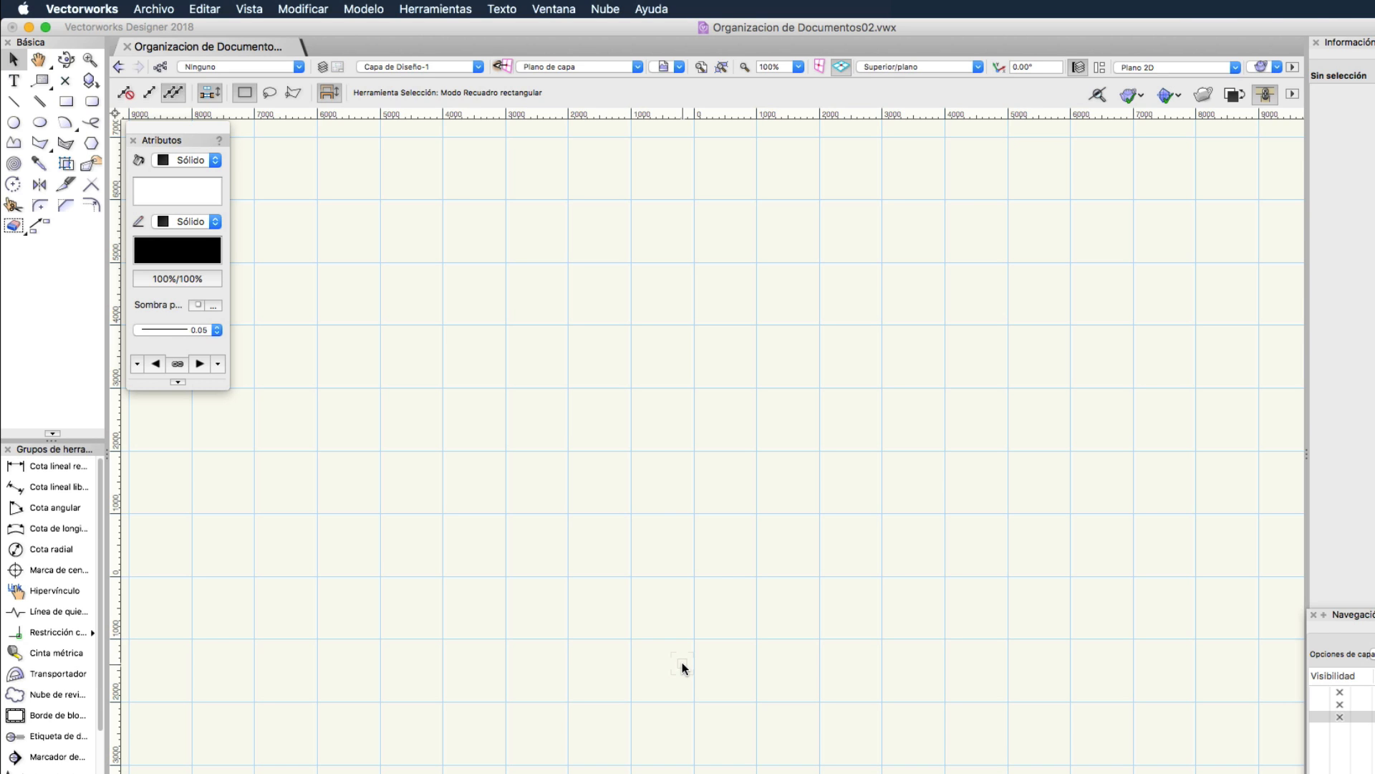
Open the document's Organización settings for classes, hide the Alfeizar class and make it visible again
click(444, 7)
click(532, 29)
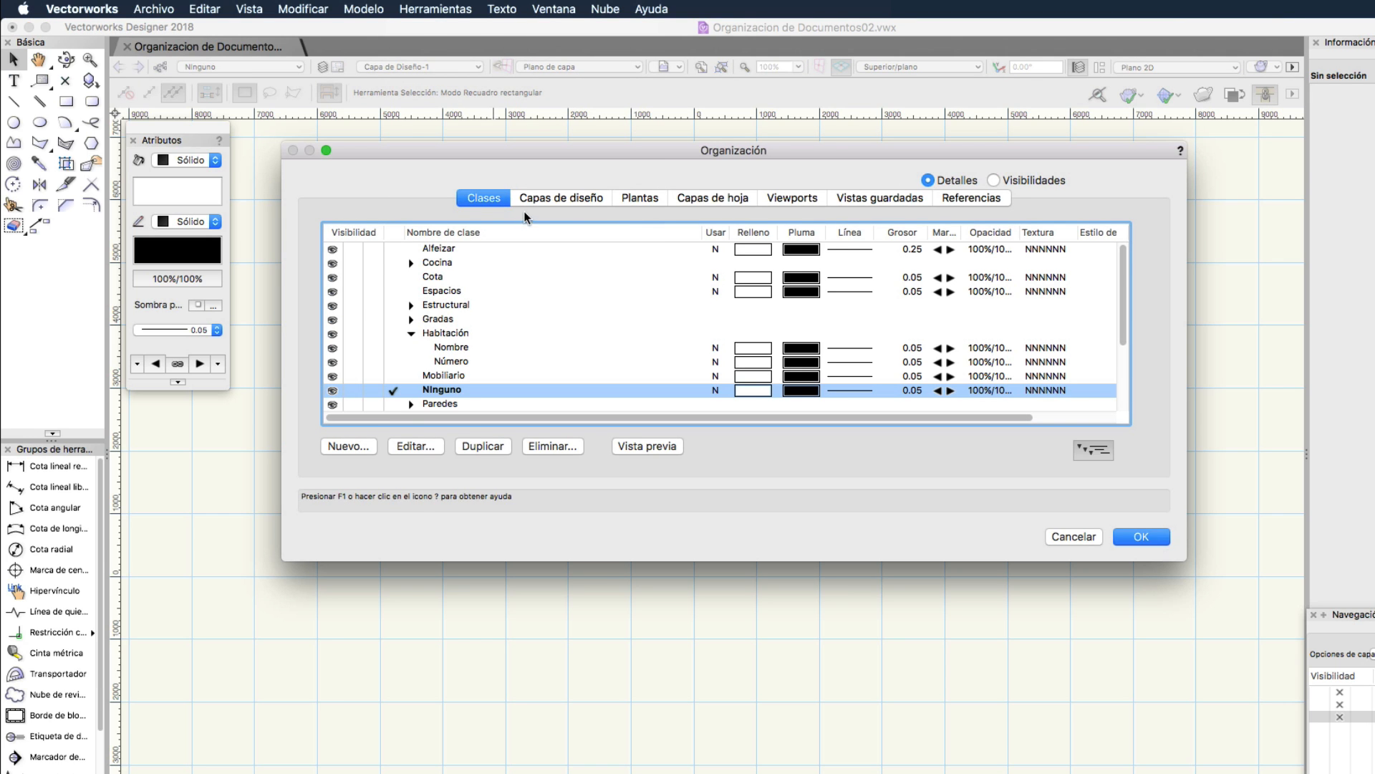
click(339, 249)
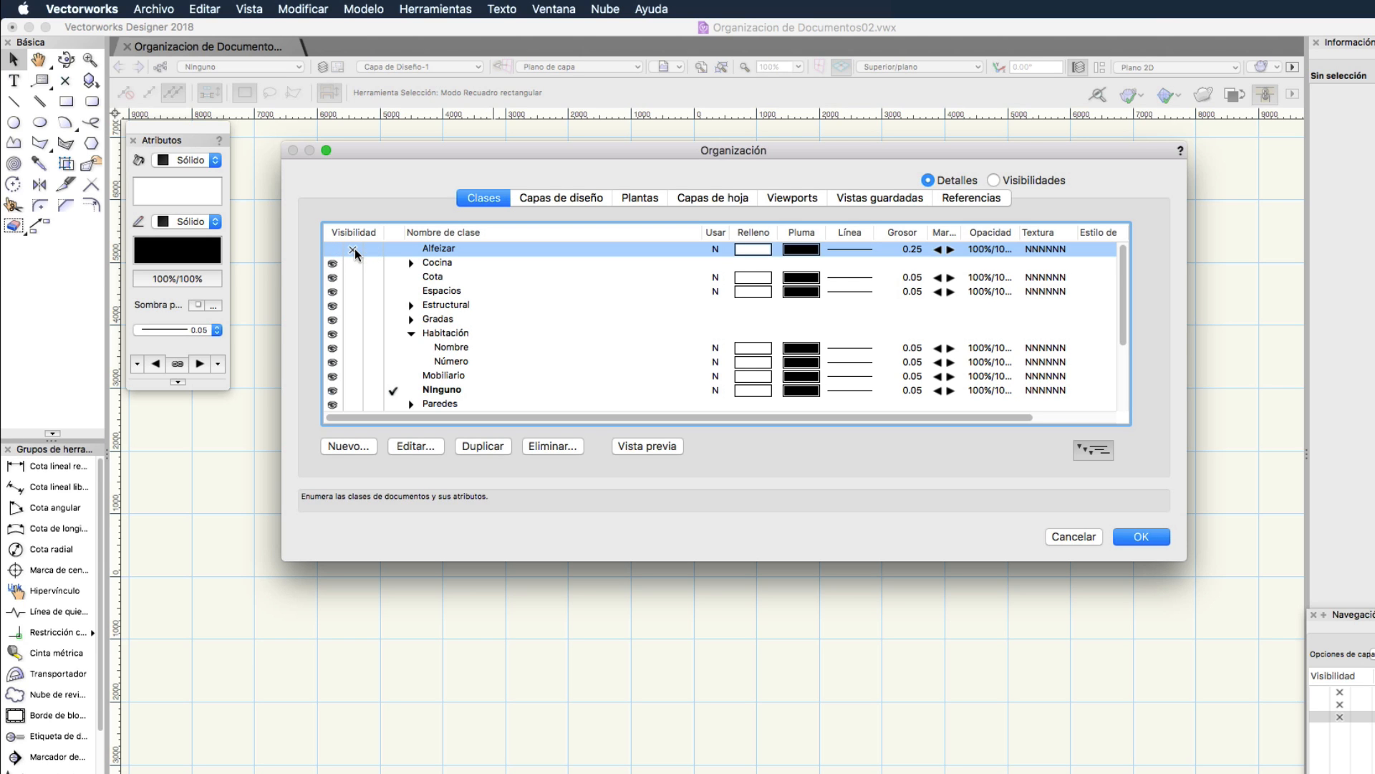
click(339, 248)
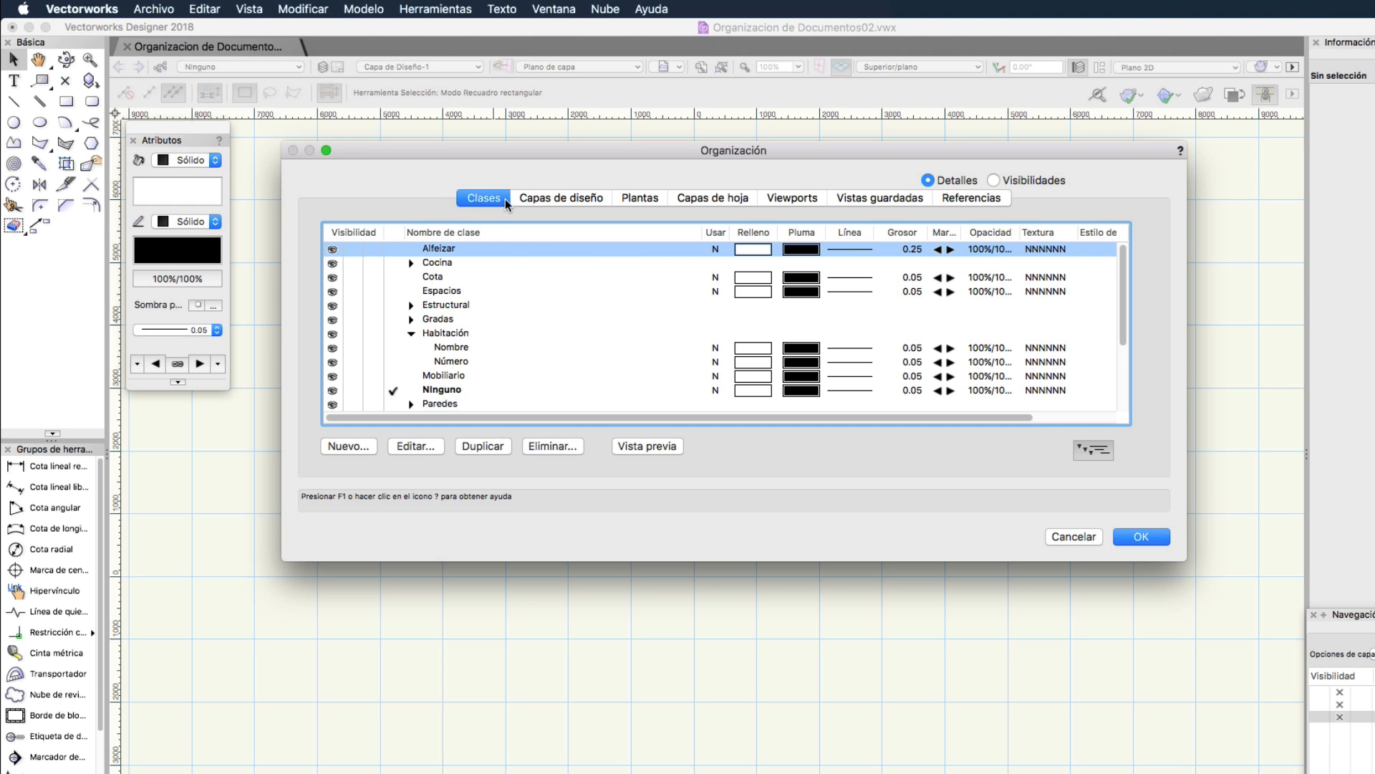
Make the design layers Mod-Planta Baja and Mod-Planta Alta visible and apply the change
click(537, 200)
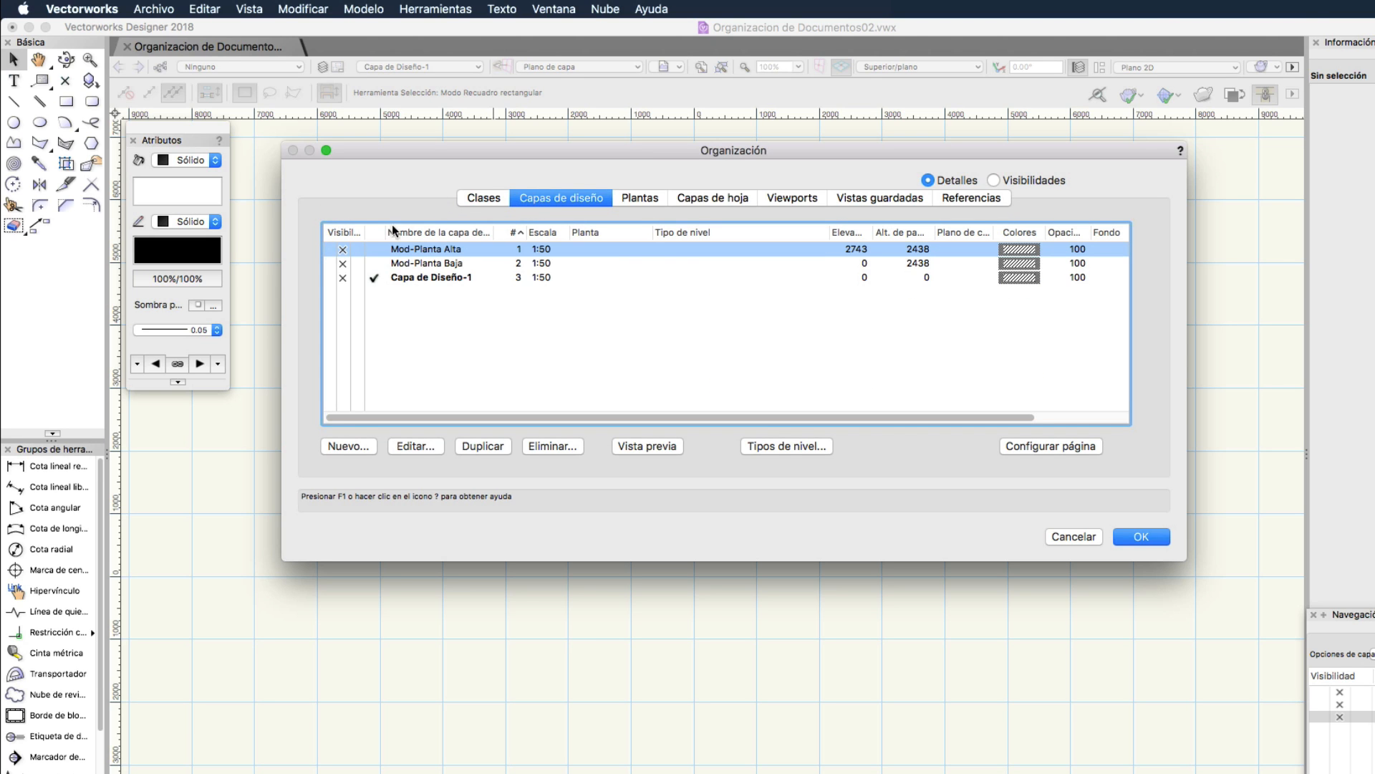
click(330, 263)
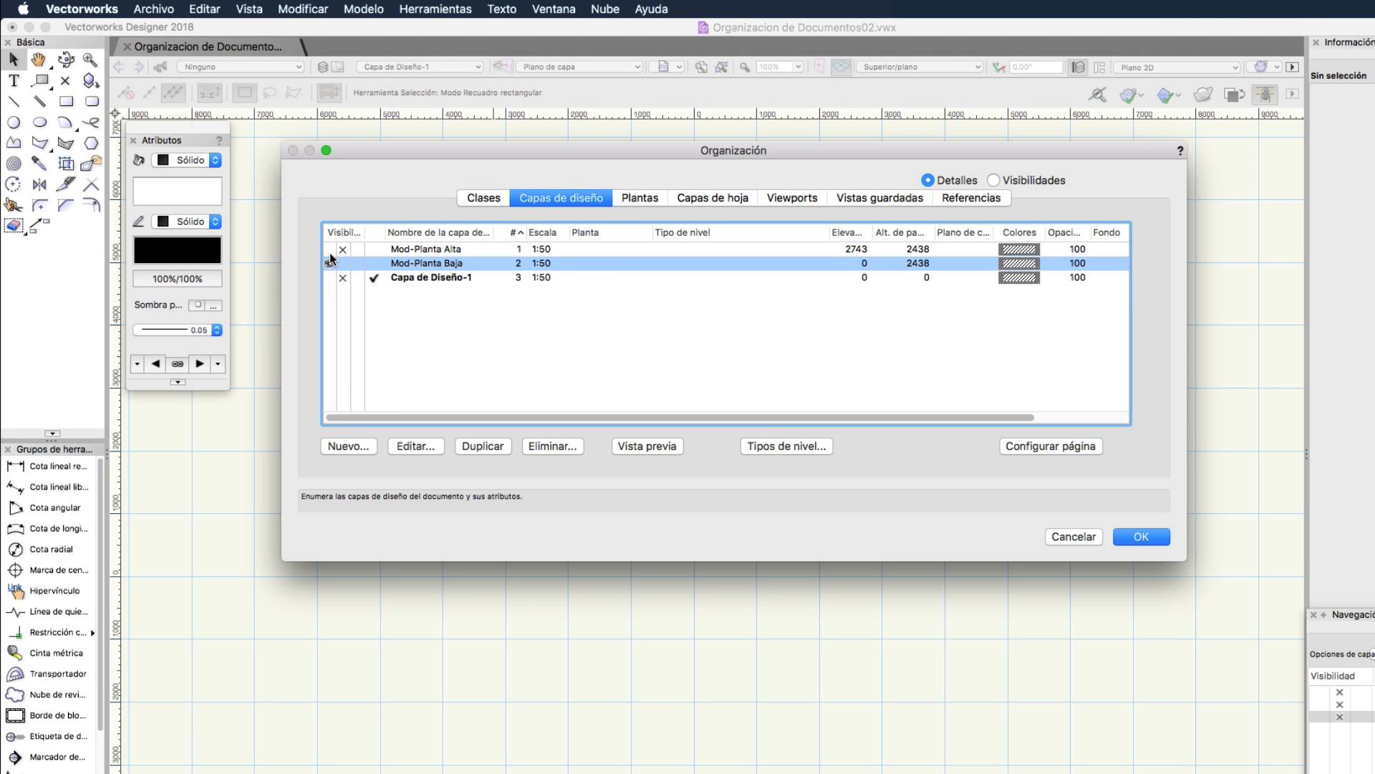
click(331, 250)
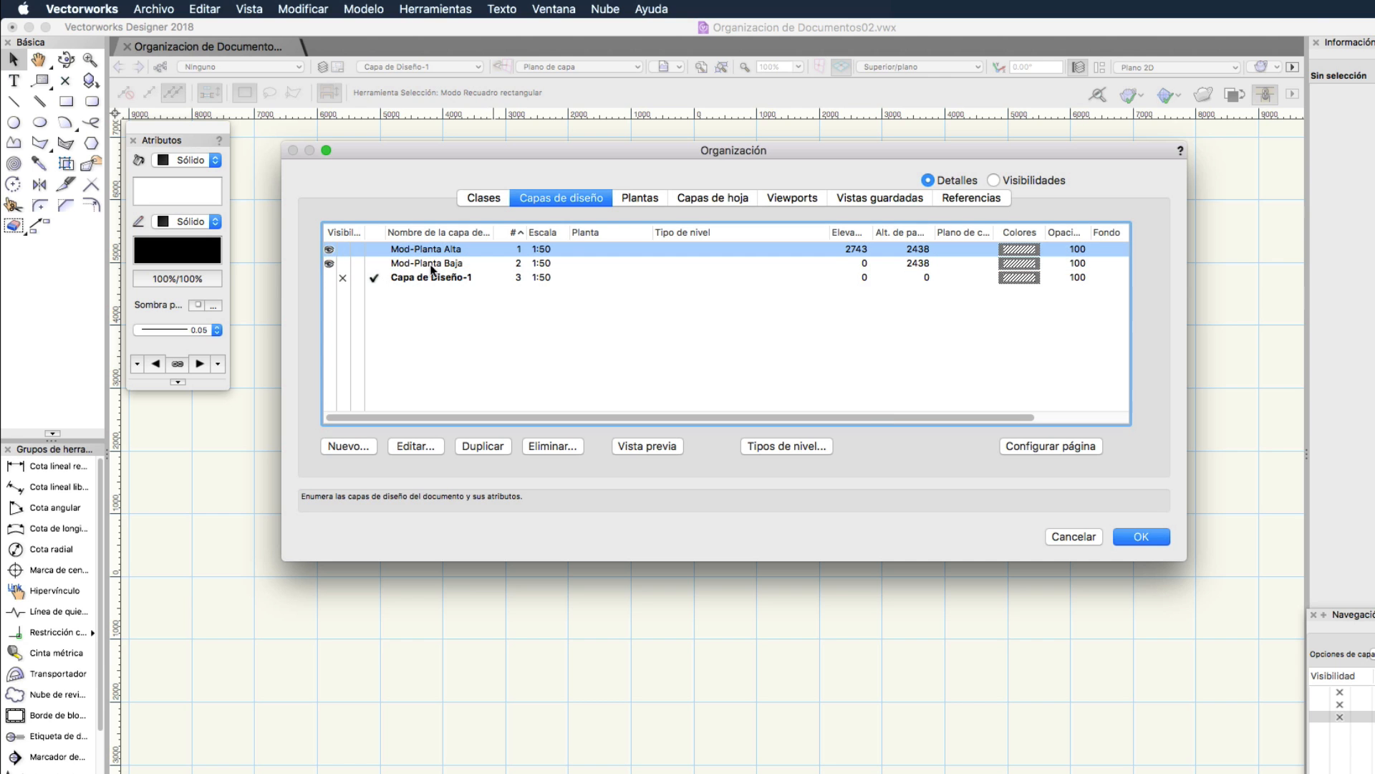
click(1142, 536)
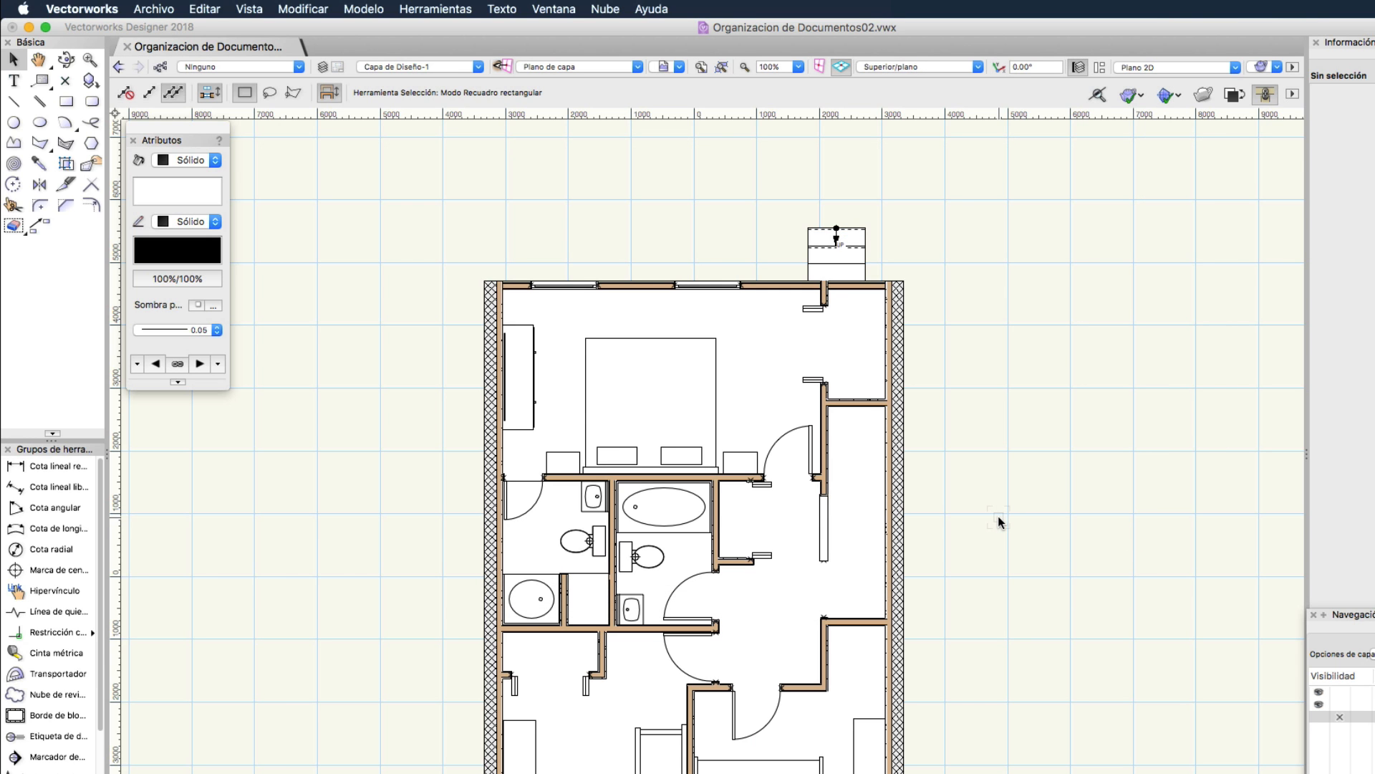
Show the house in the Isométrica trasera derecha view and set the Mod-Planta Alta layer to greyed in the Organización settings
key(9)
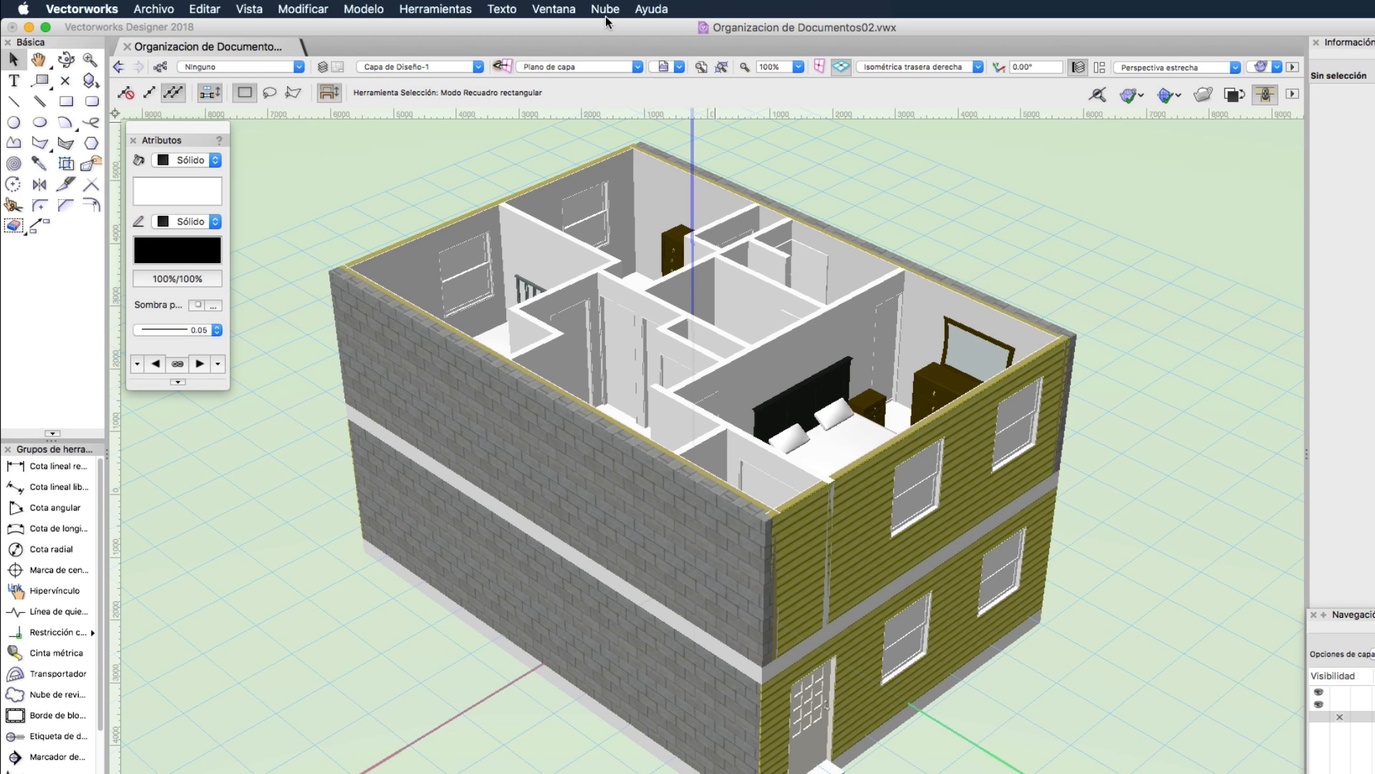
click(432, 7)
click(428, 29)
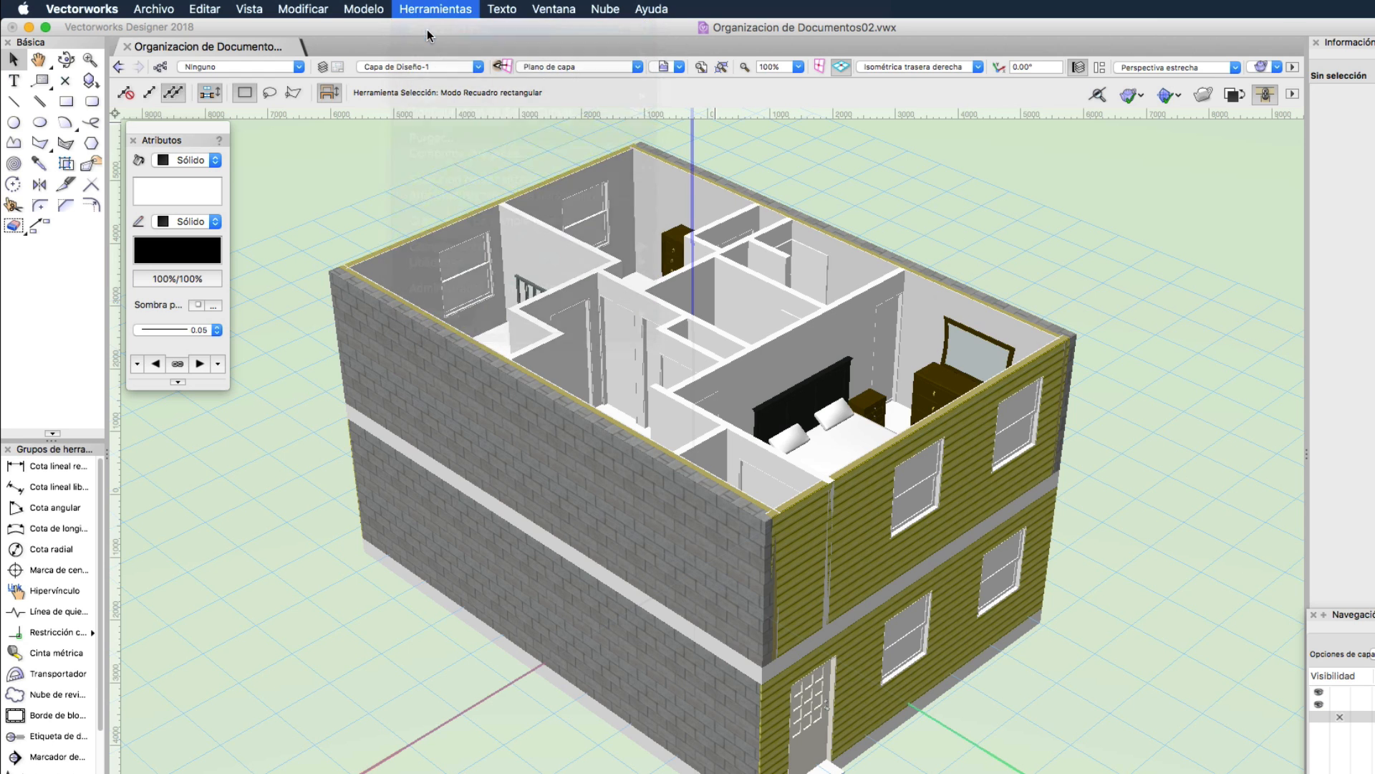
click(355, 248)
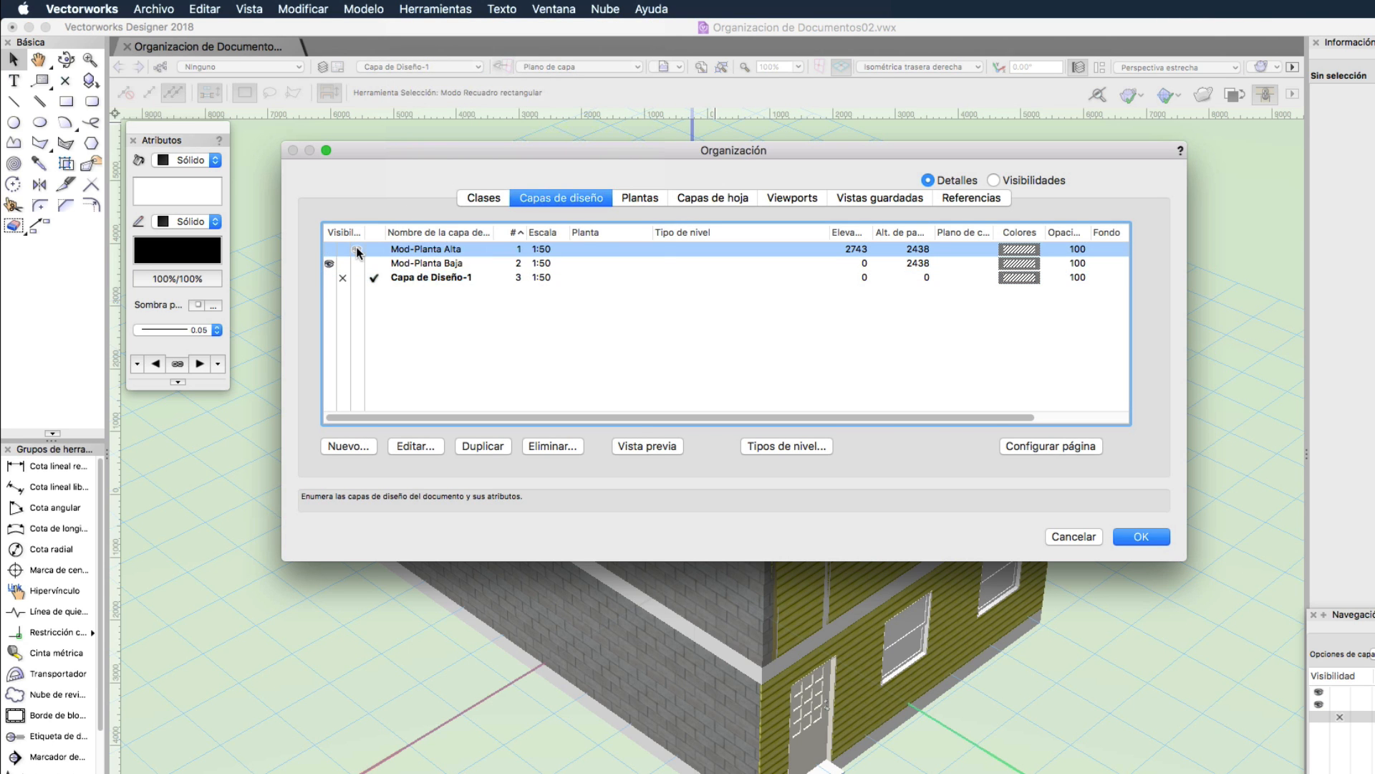
click(1136, 538)
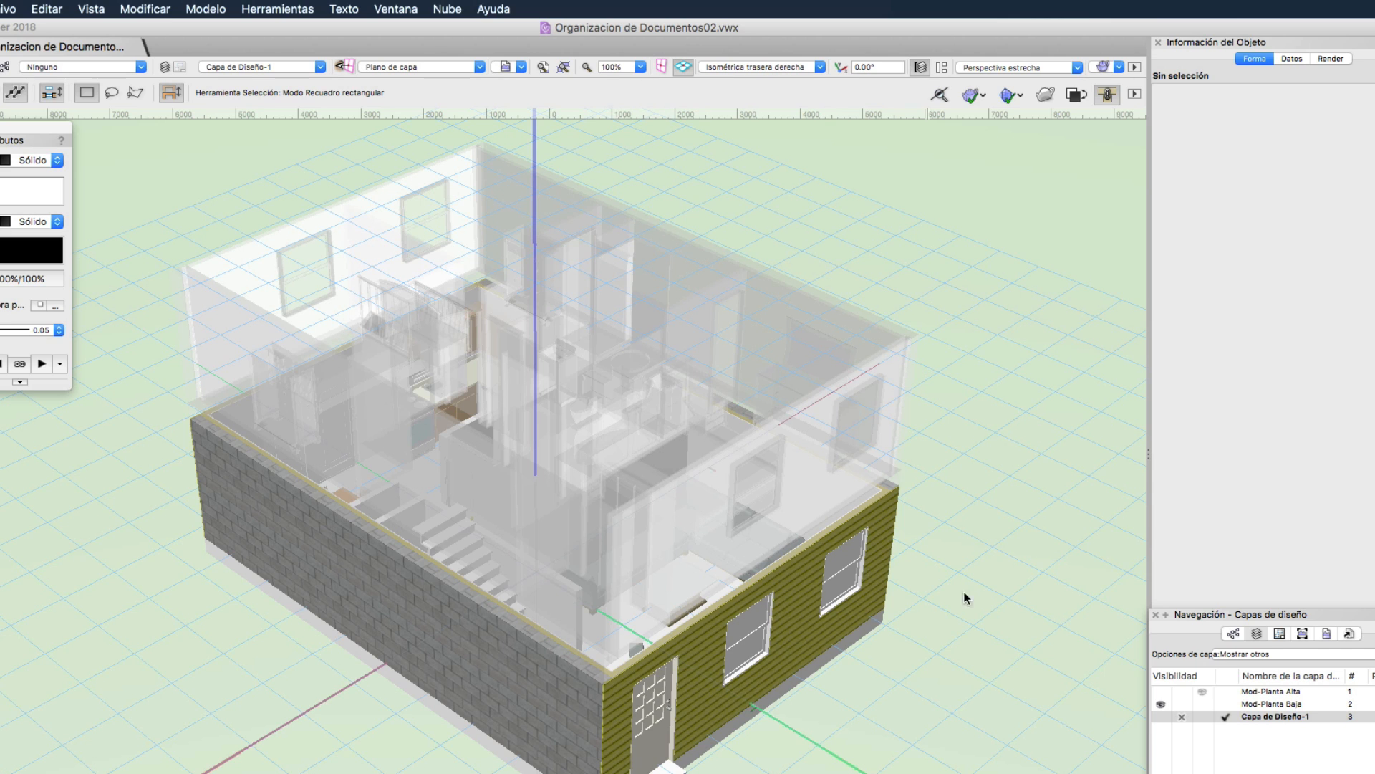
Hide the Mod-Planta Alta layer and make Mod-Planta Baja the active design layer
click(1183, 691)
click(1218, 704)
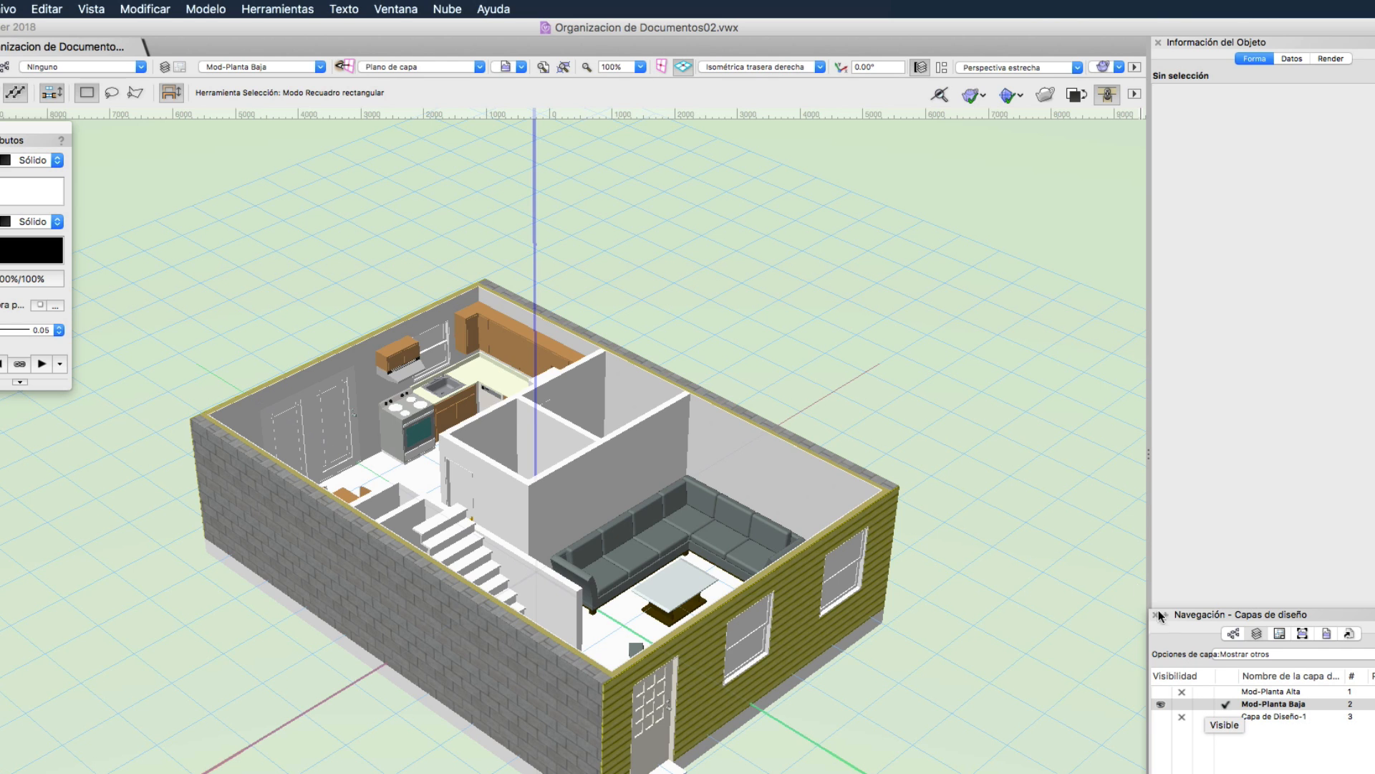
Select the sectional sofa and a kitchen wall cabinet in turn to check which class each belongs to
click(692, 494)
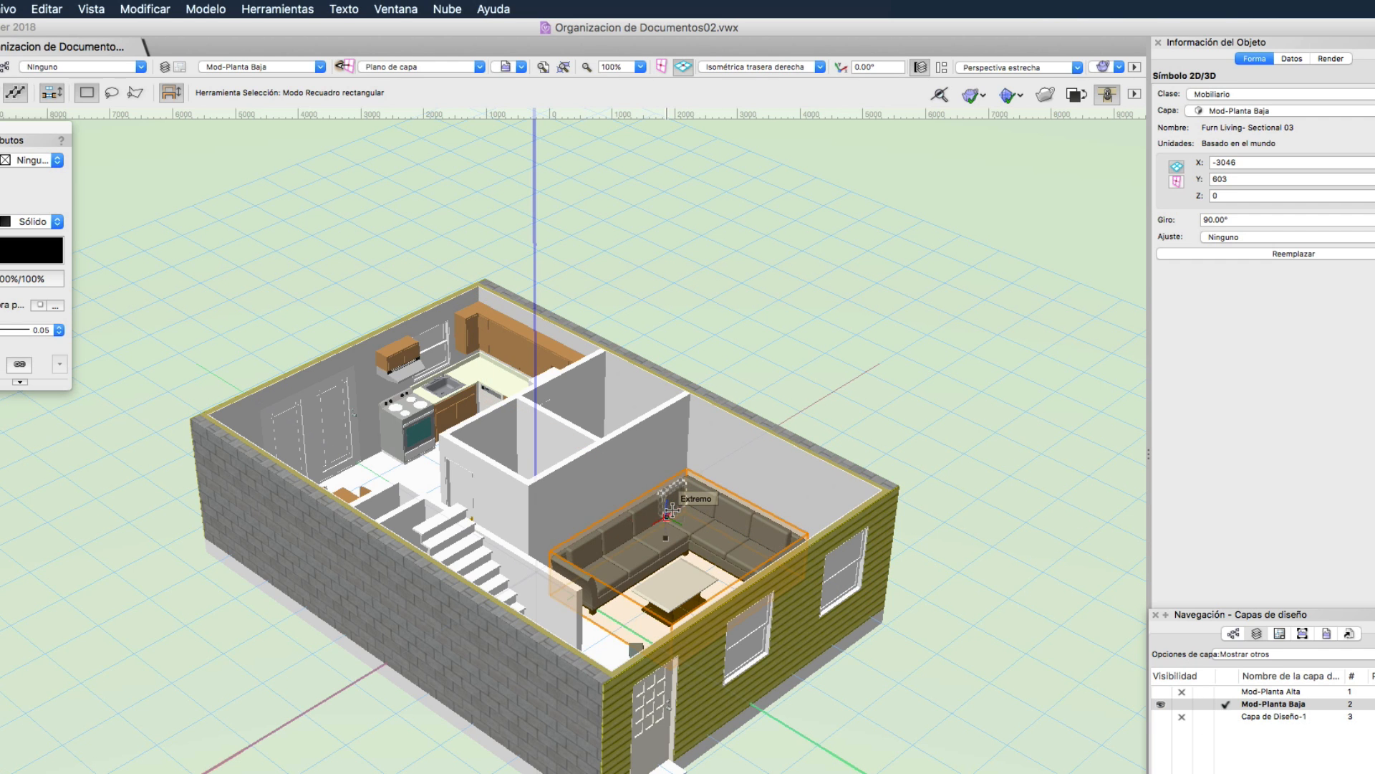
click(490, 351)
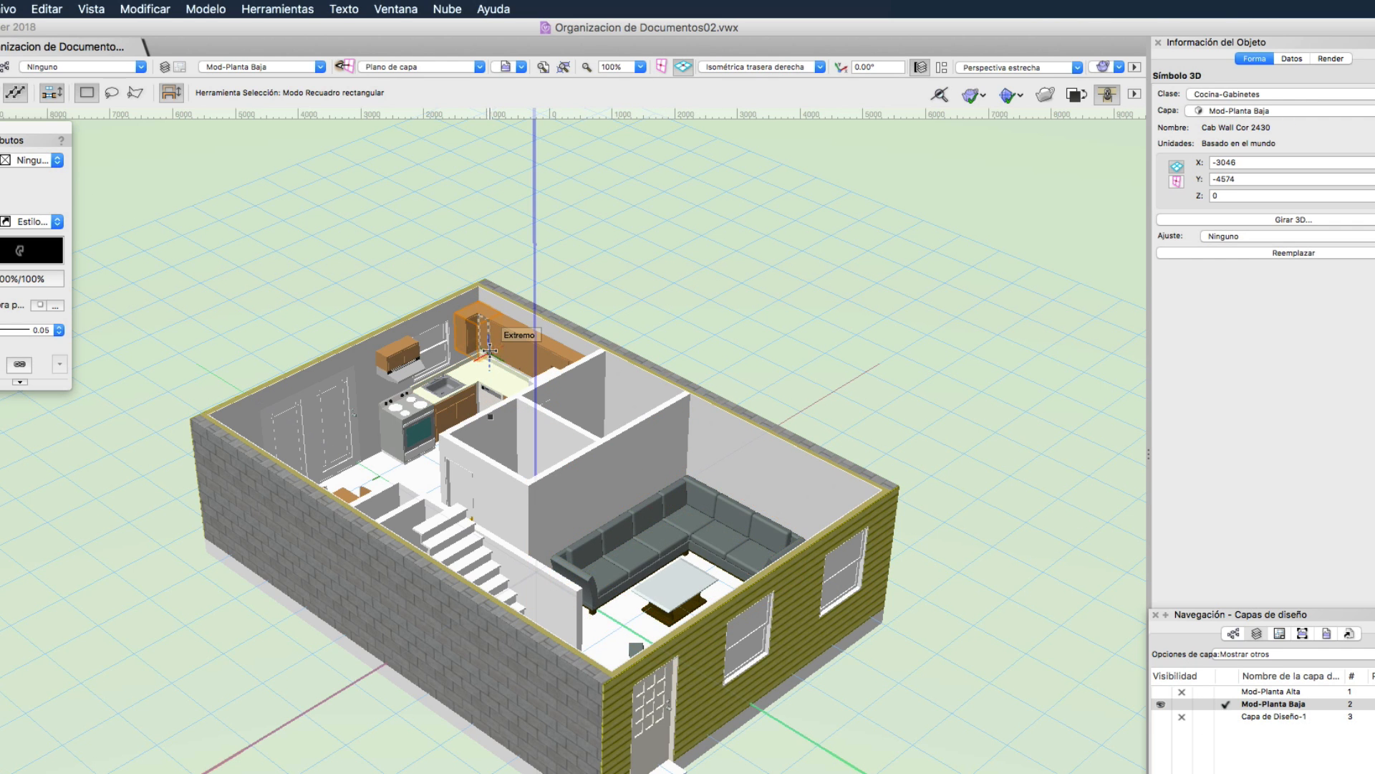
click(680, 523)
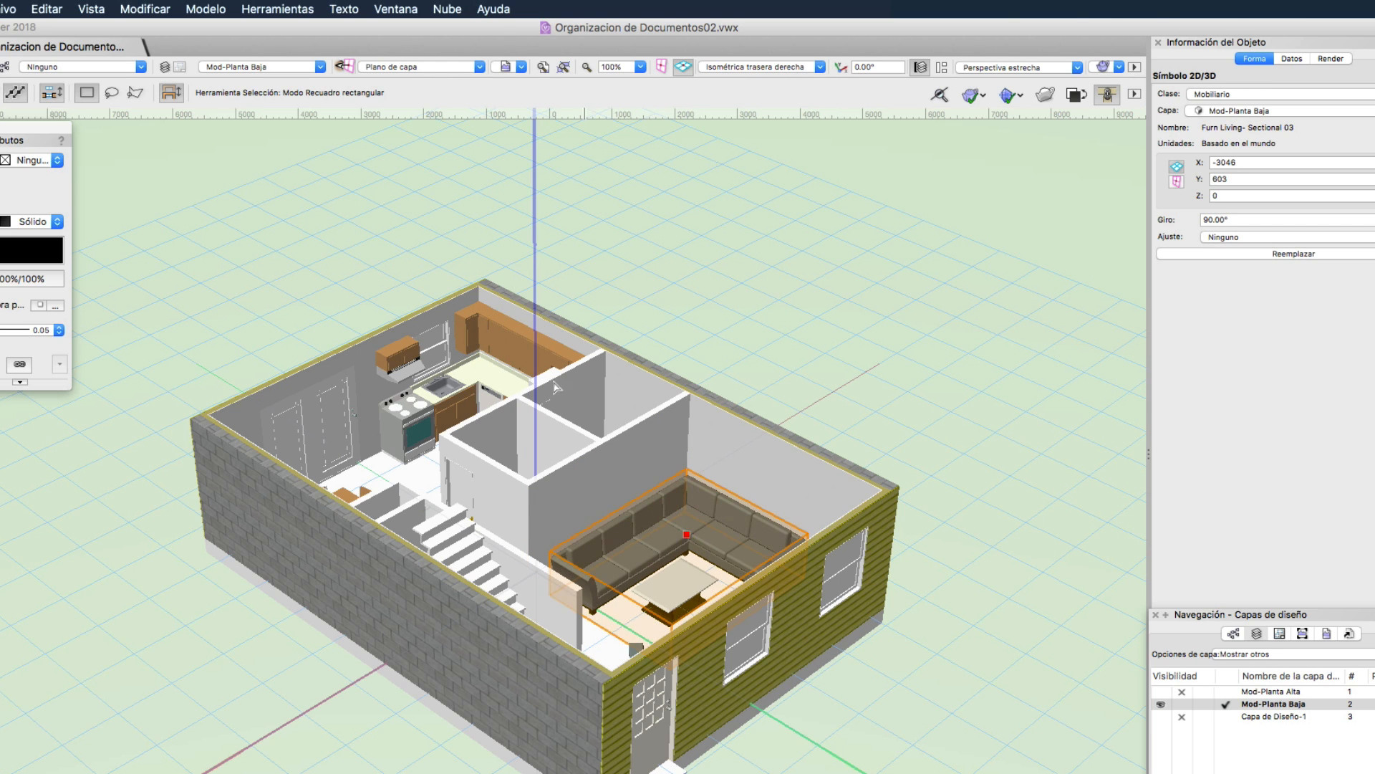
Hide the Mobiliario class in the Organización settings and apply the change
click(278, 9)
click(275, 27)
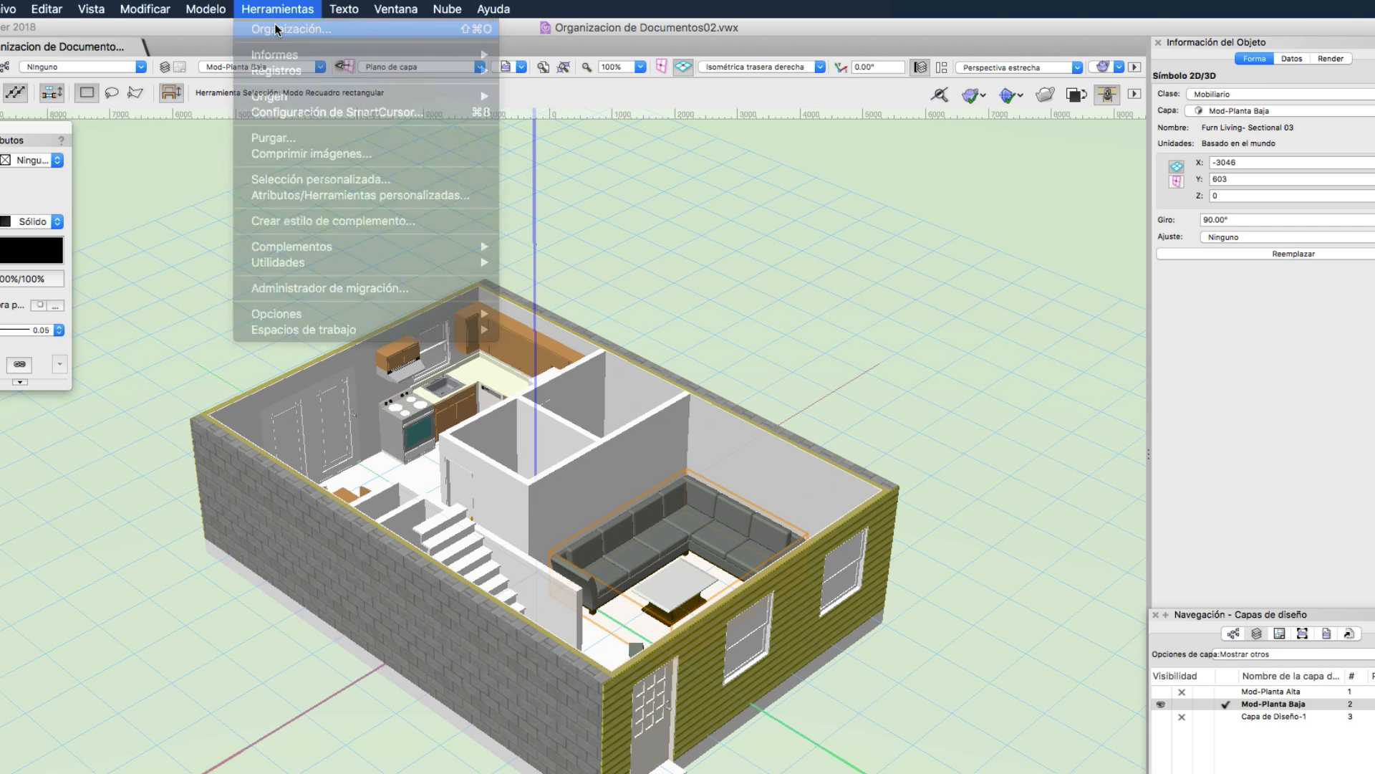
click(323, 197)
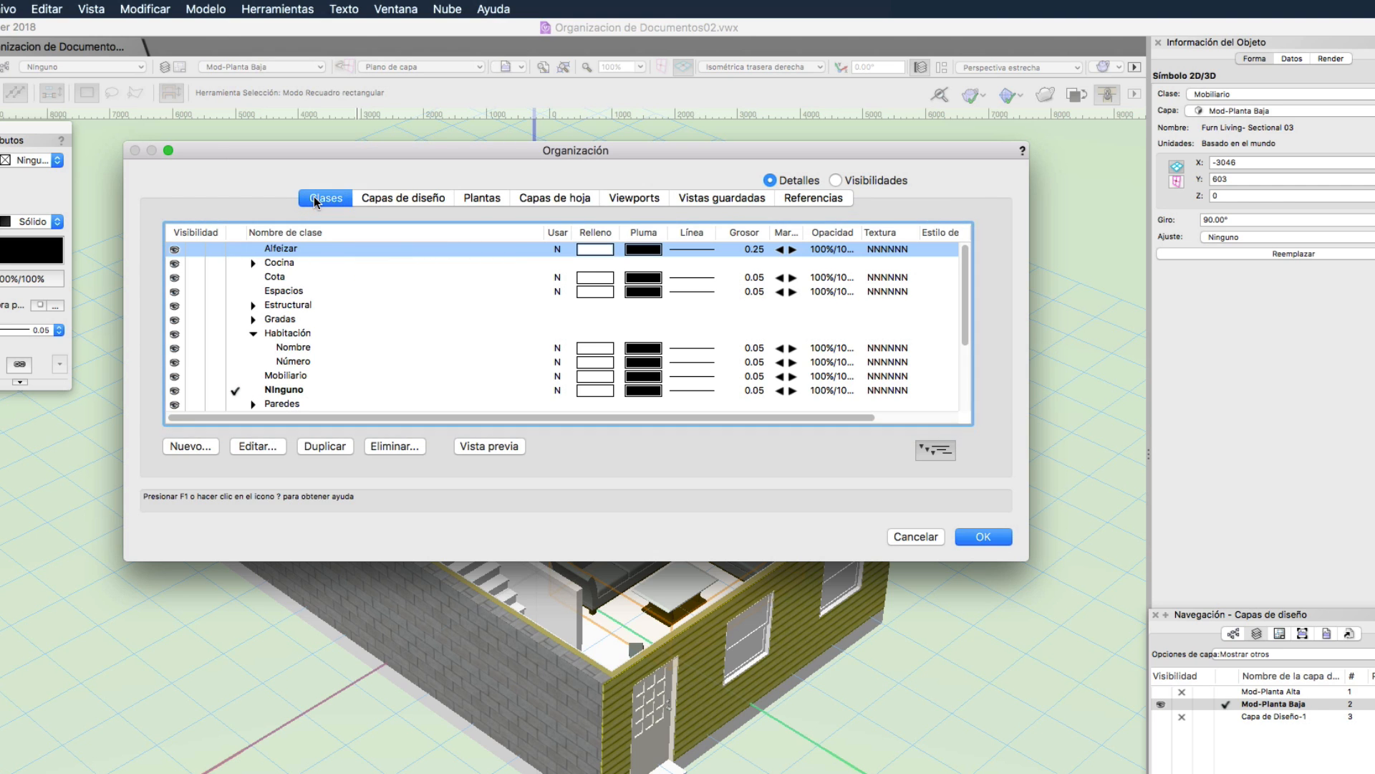
click(195, 375)
click(968, 537)
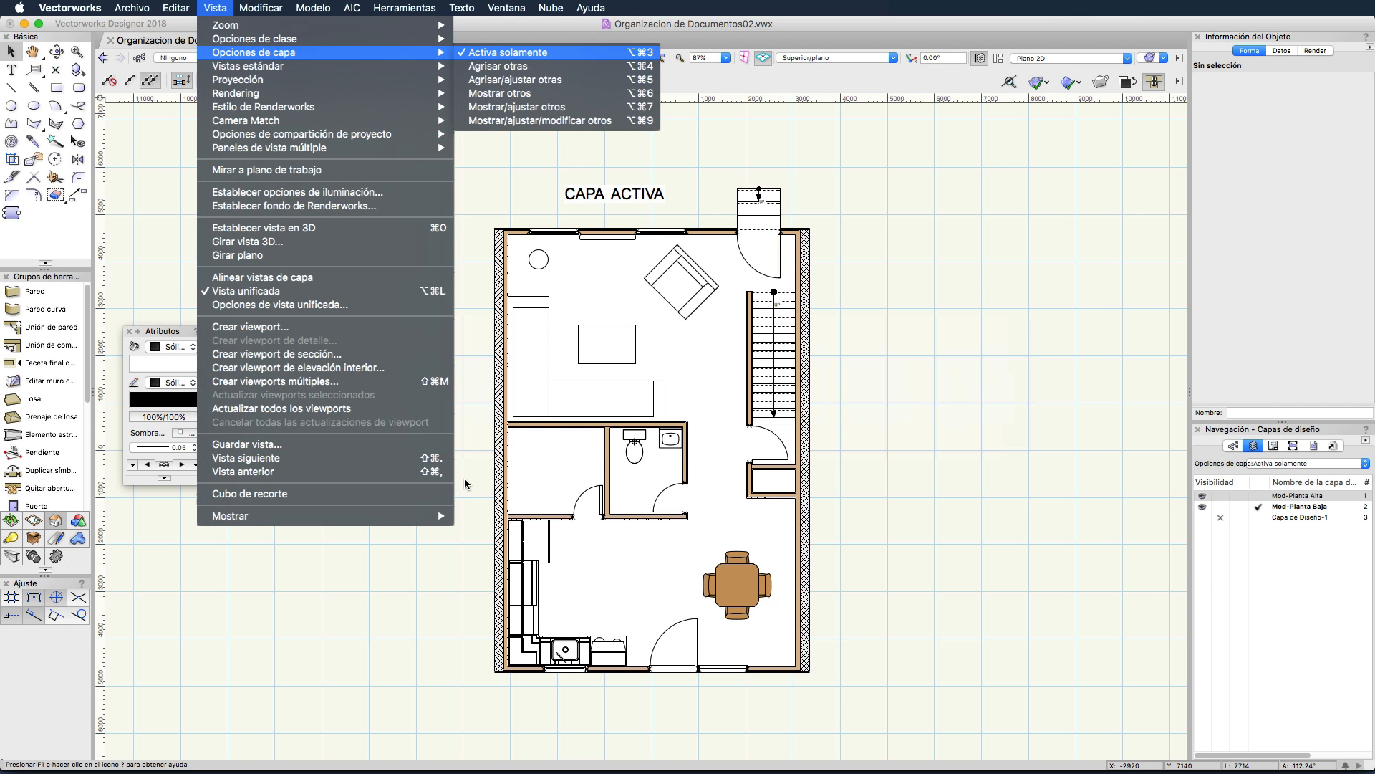
With the Activa solamente layer option, test selecting an interior wall, the toilet and the armchair on the active layer
click(606, 469)
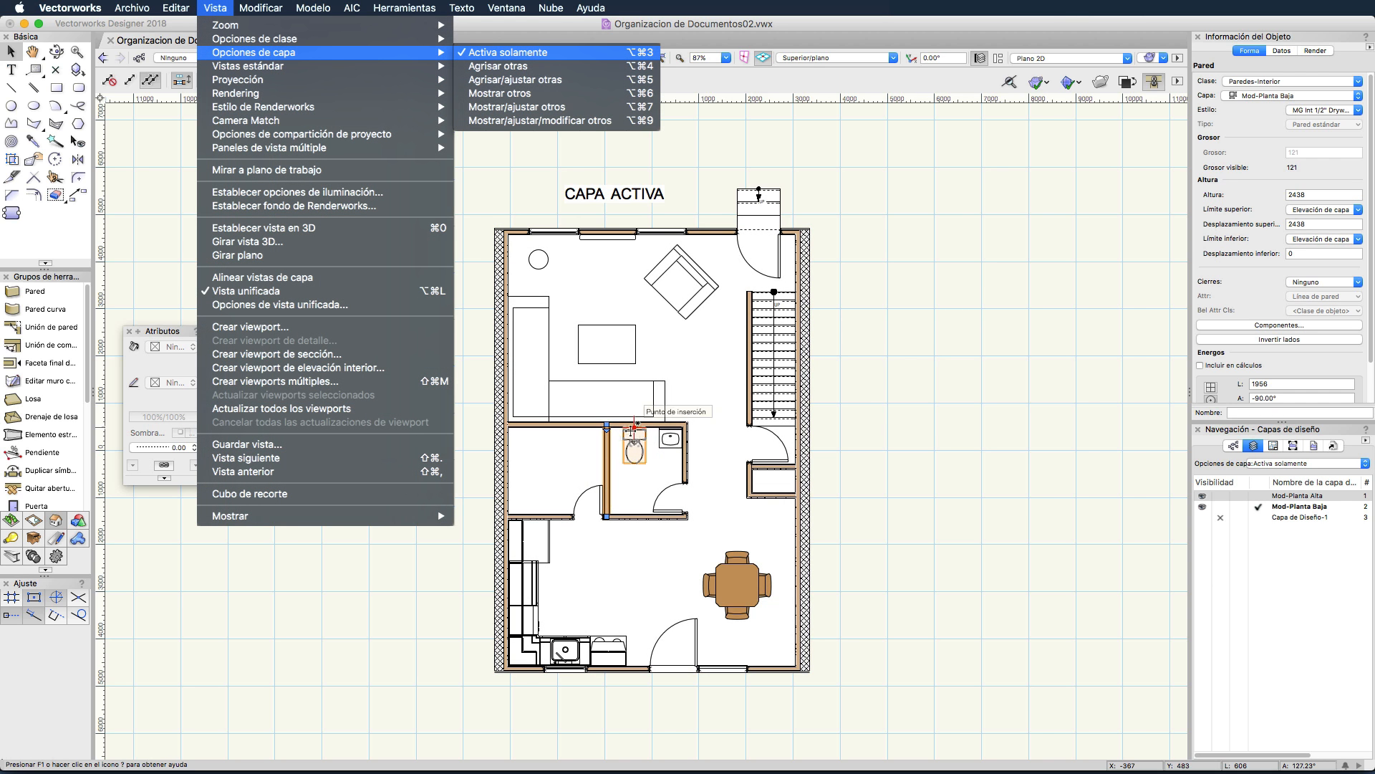
click(633, 428)
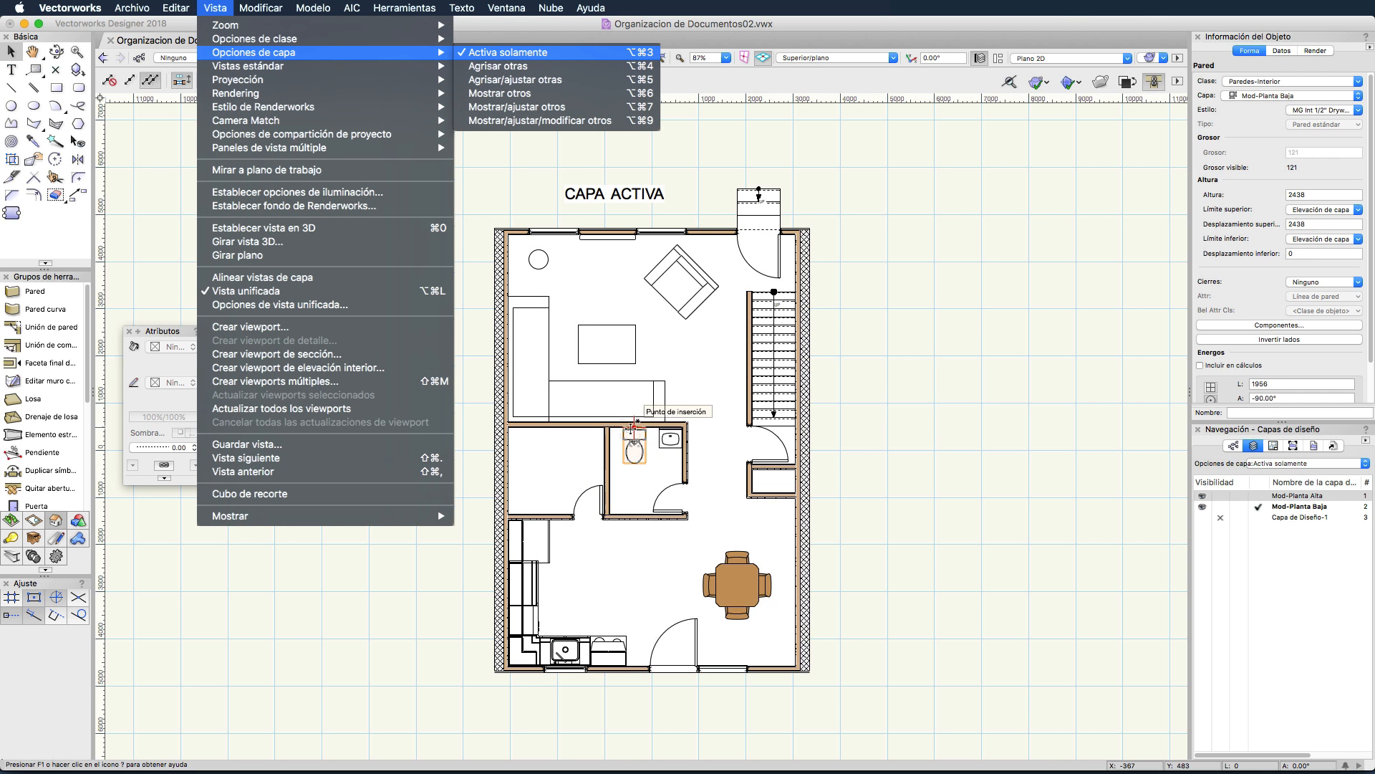
click(686, 307)
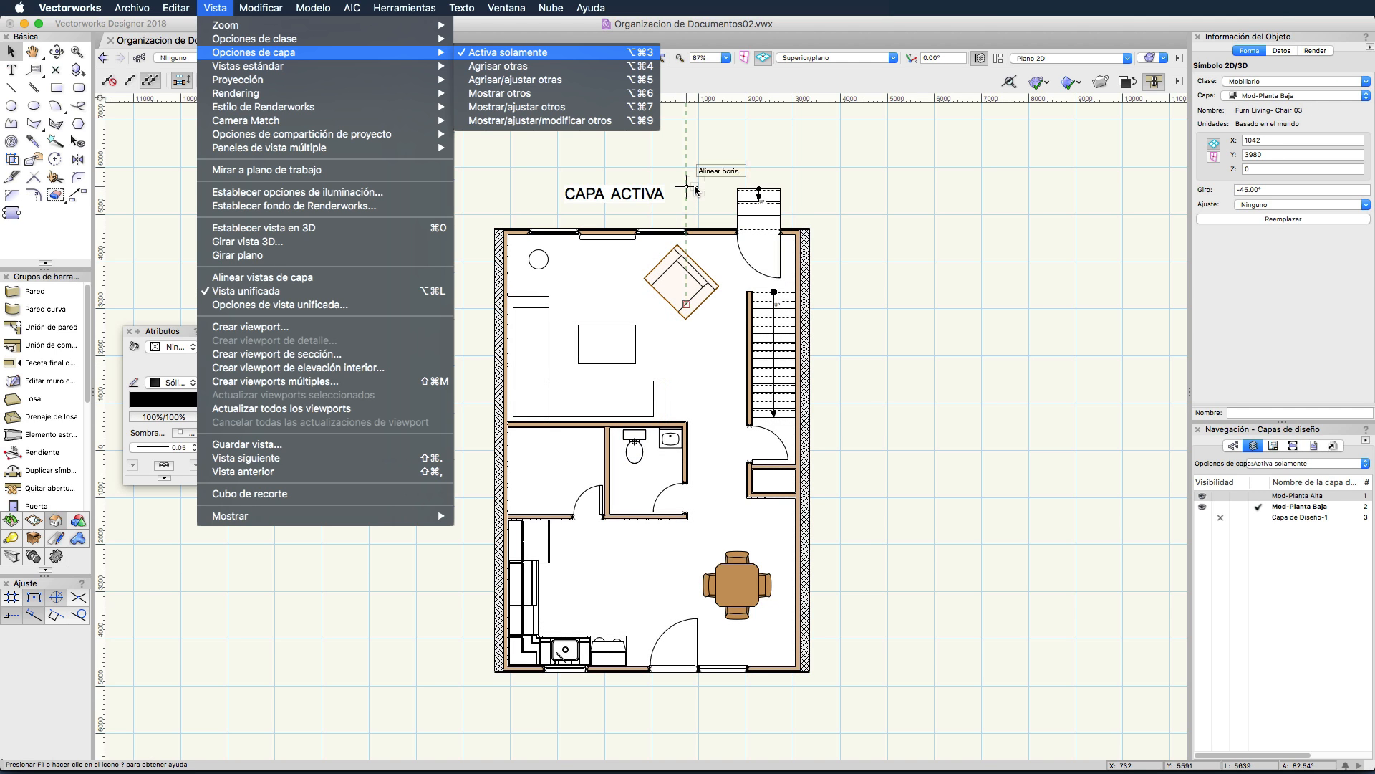
Set the layer options to Agrisar otras and test selecting objects on the inactive layer and on the active layer
key(alt+super+4)
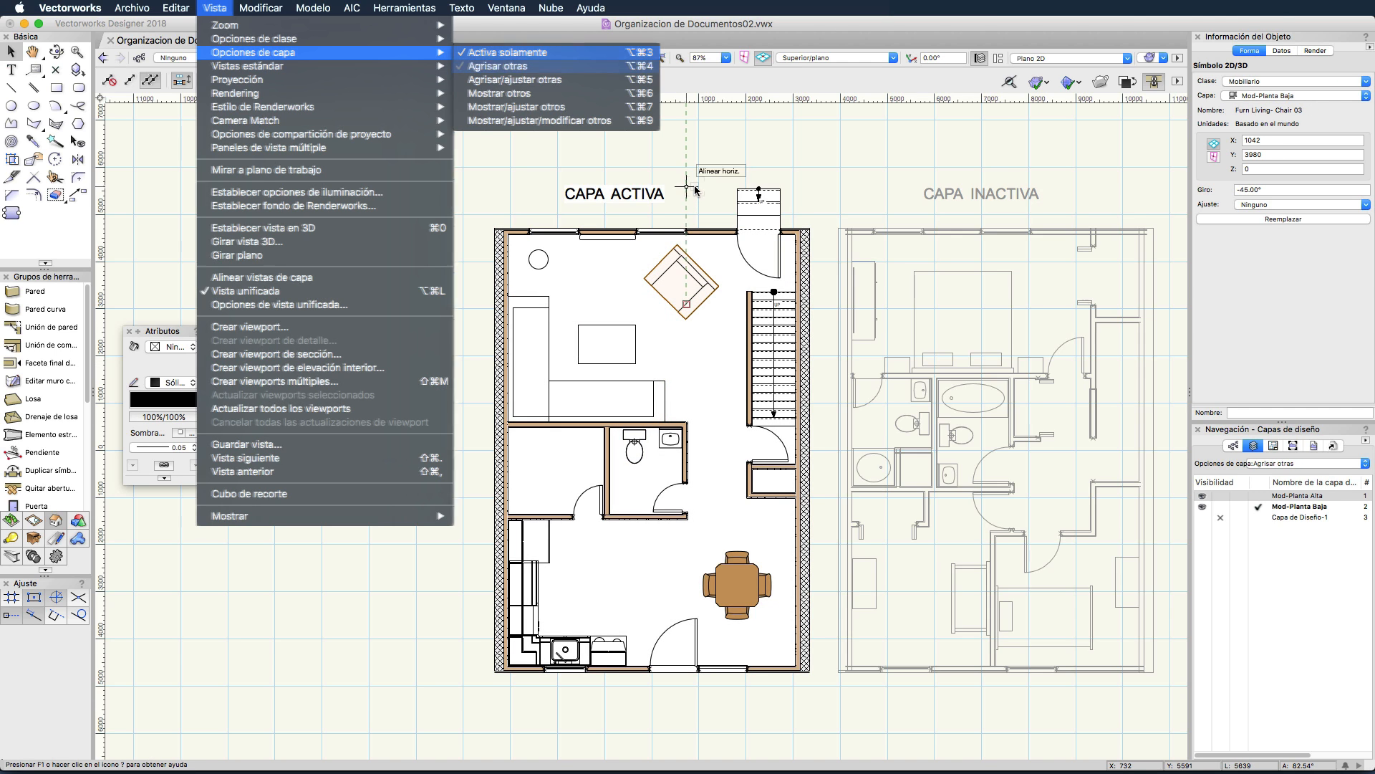
click(886, 233)
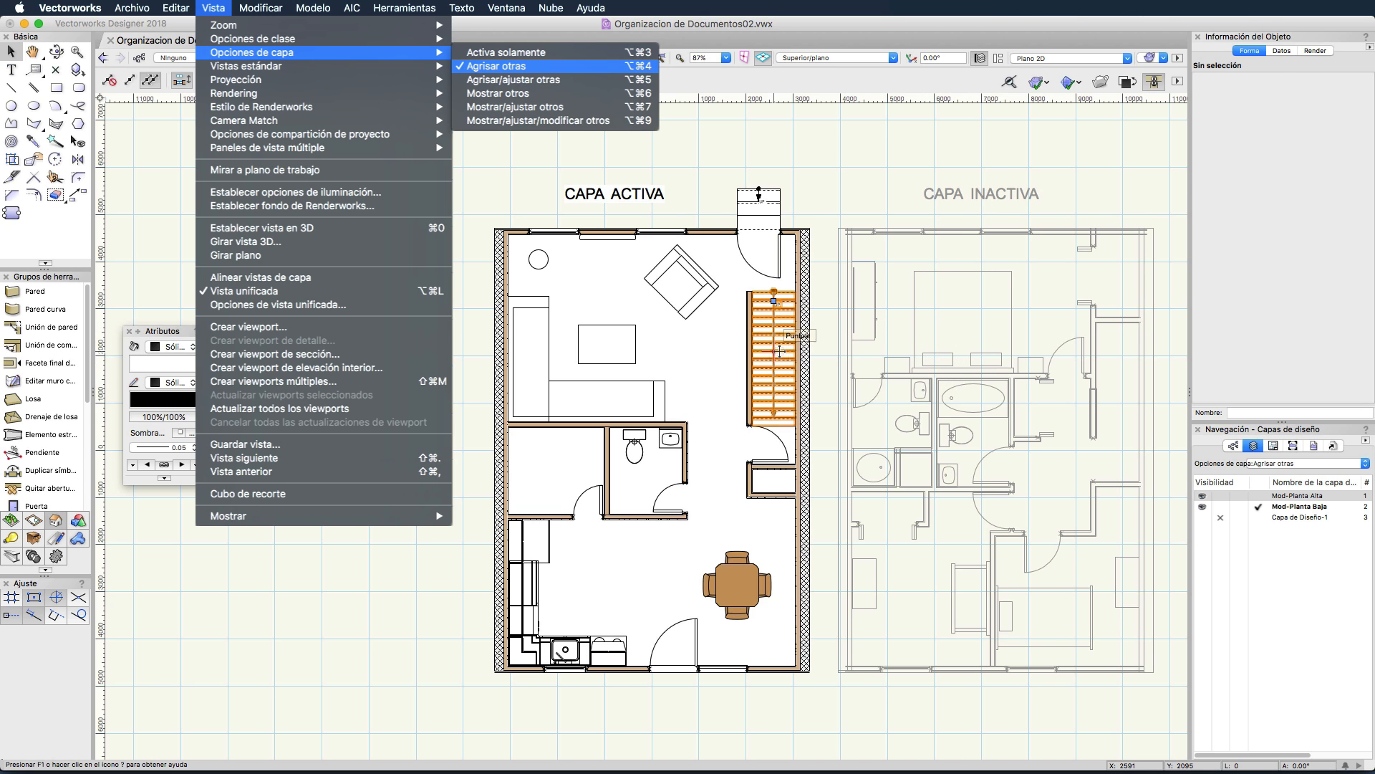
click(772, 301)
click(693, 308)
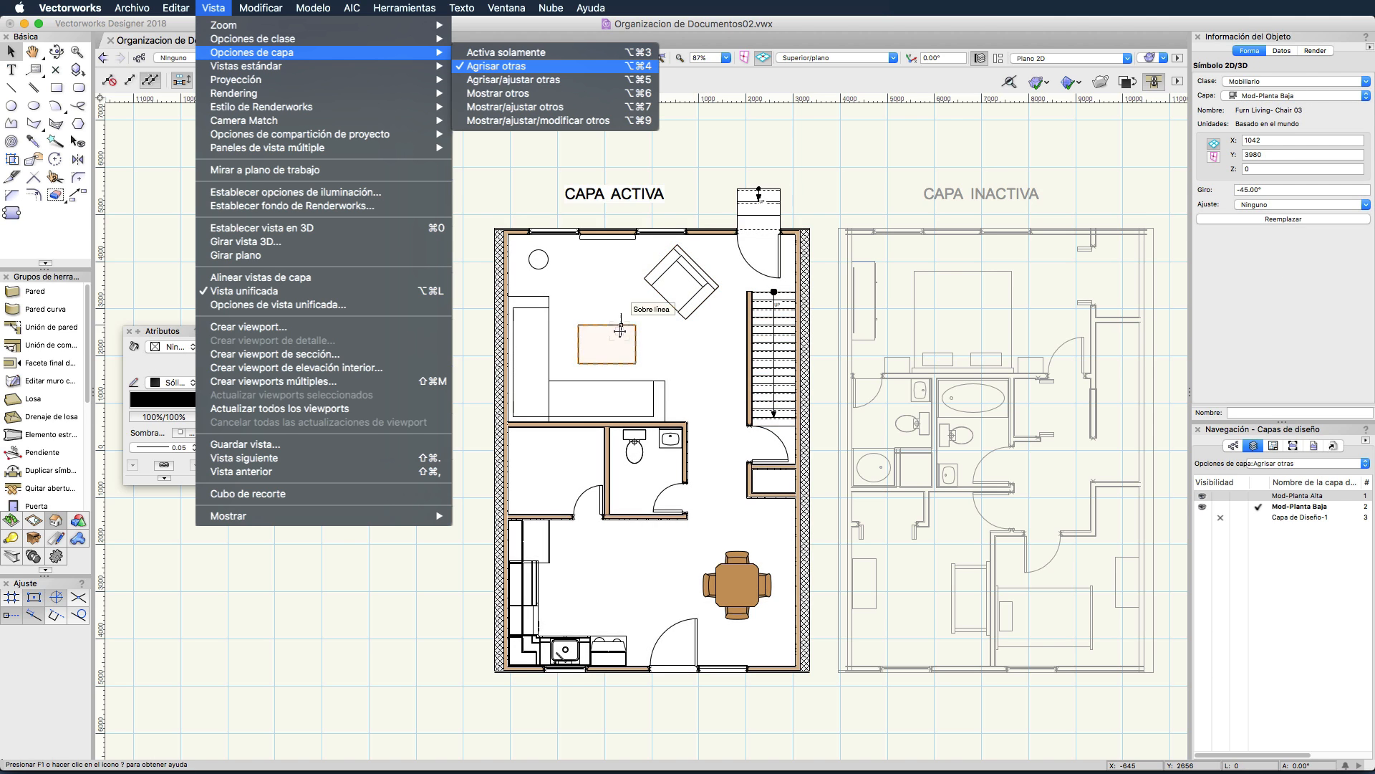
click(605, 464)
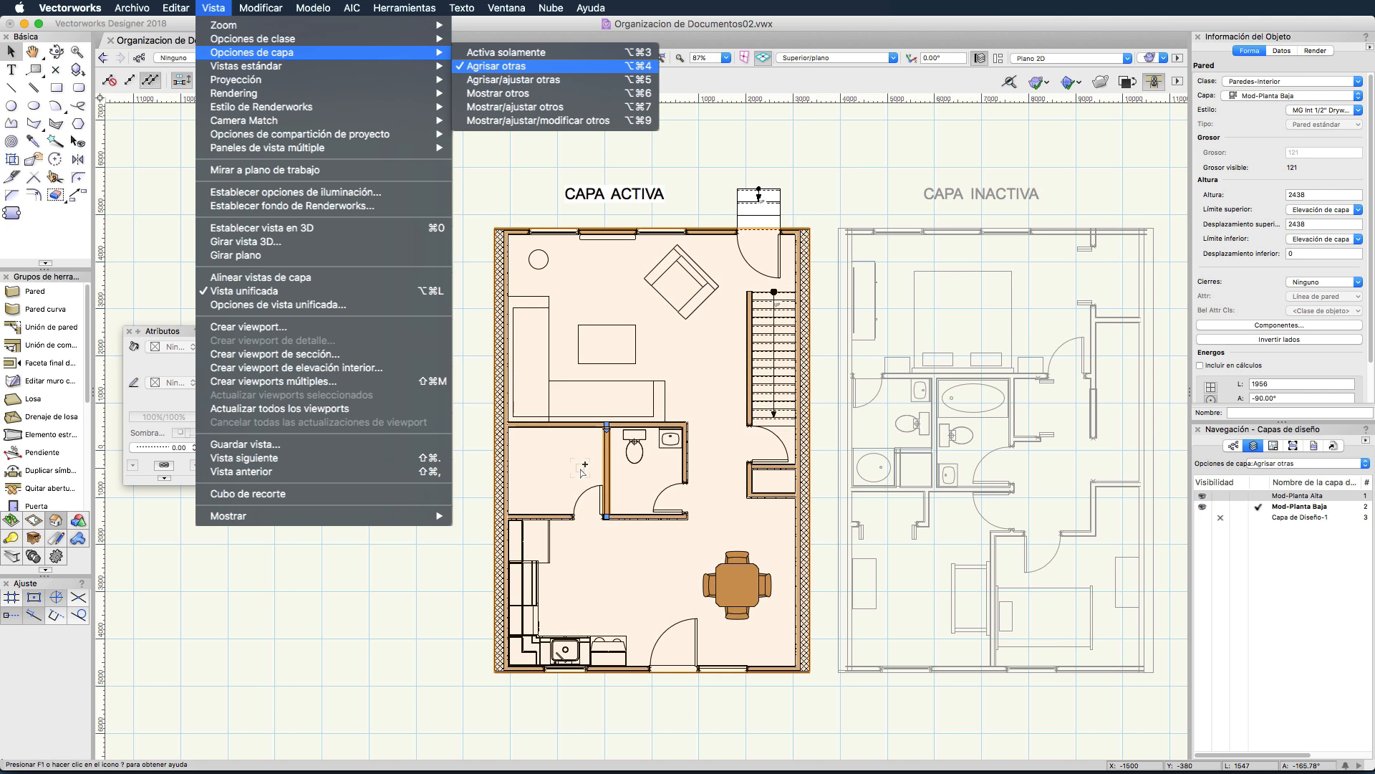
Set the layer options to Agrisar/ajustar otras and test selecting an object on the inactive layer
key(alt+super+5)
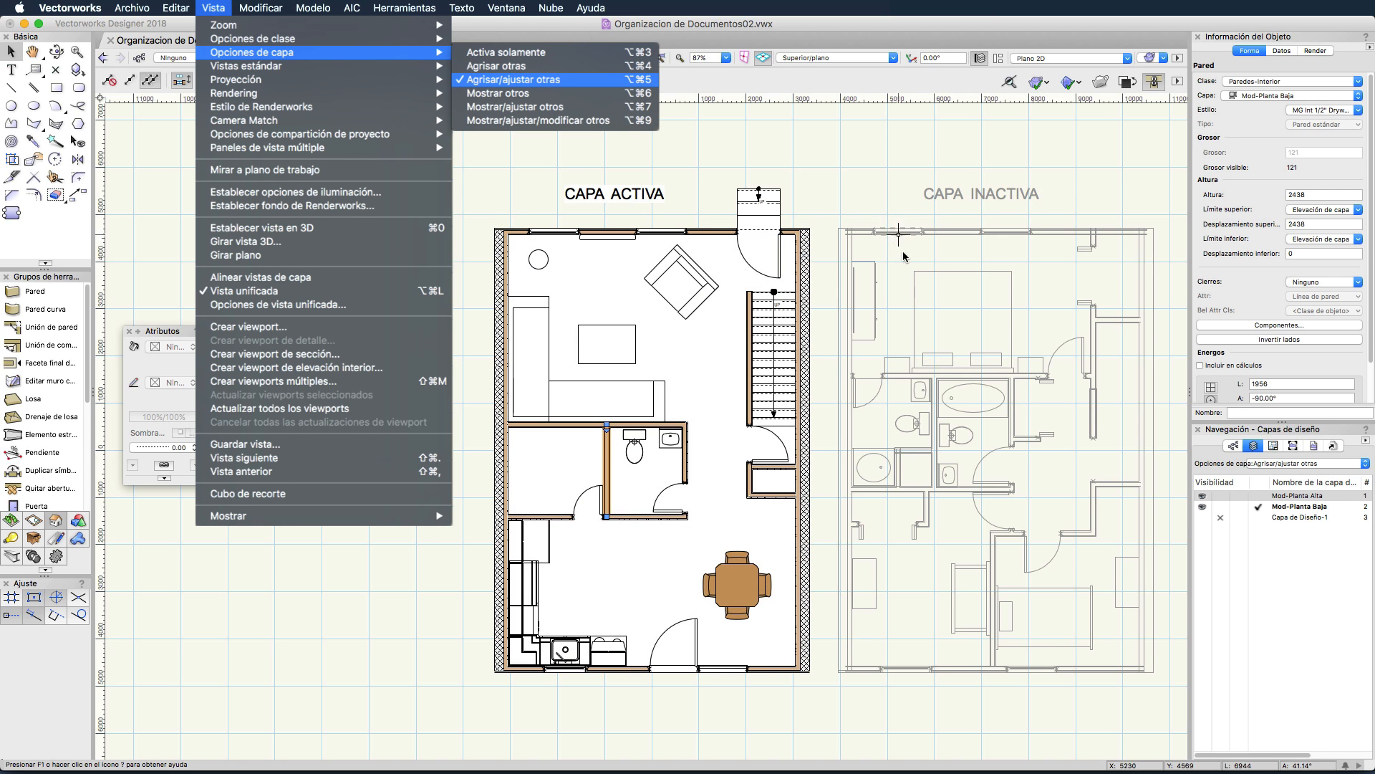
click(914, 276)
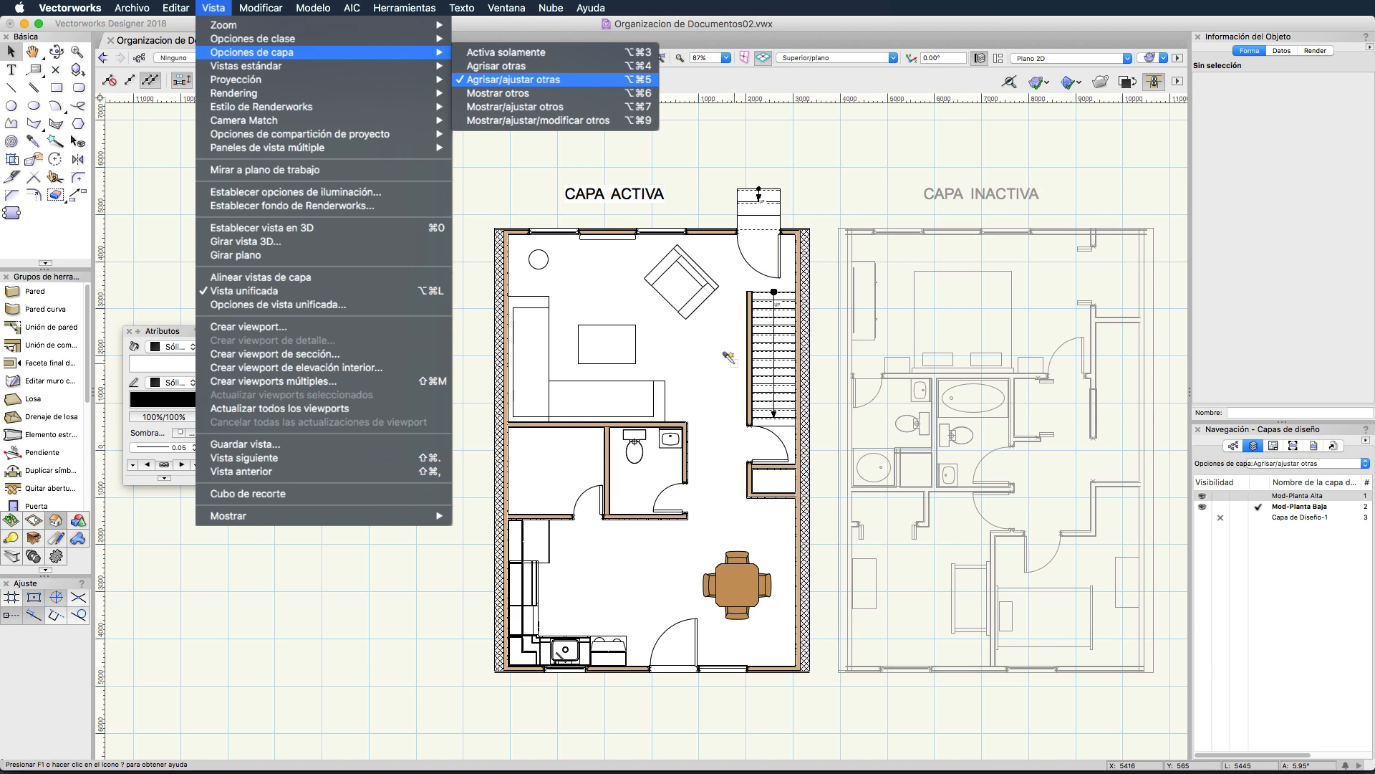
Set the layer options to Mostrar otros and test selecting the coffee table, the toilet and the dining set on the active layer
key(alt+super+6)
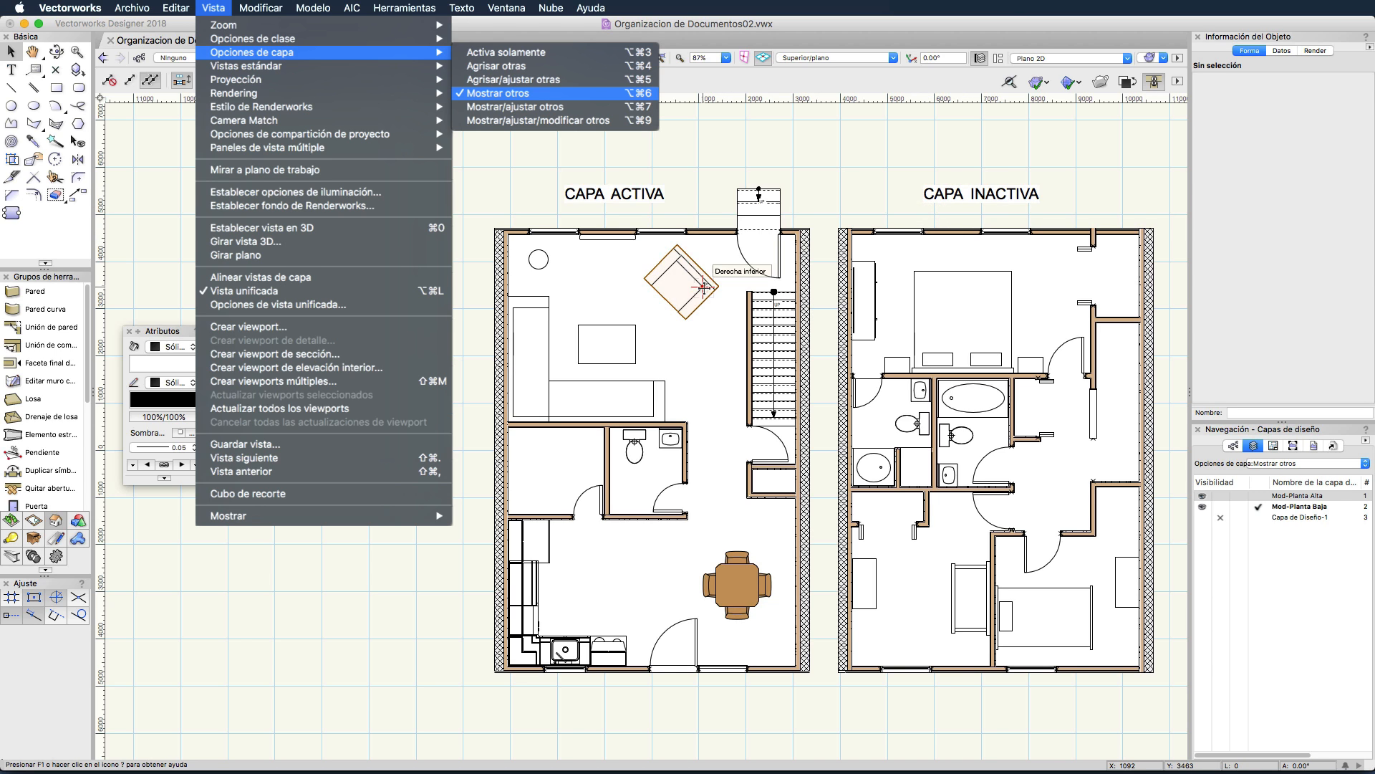
click(620, 342)
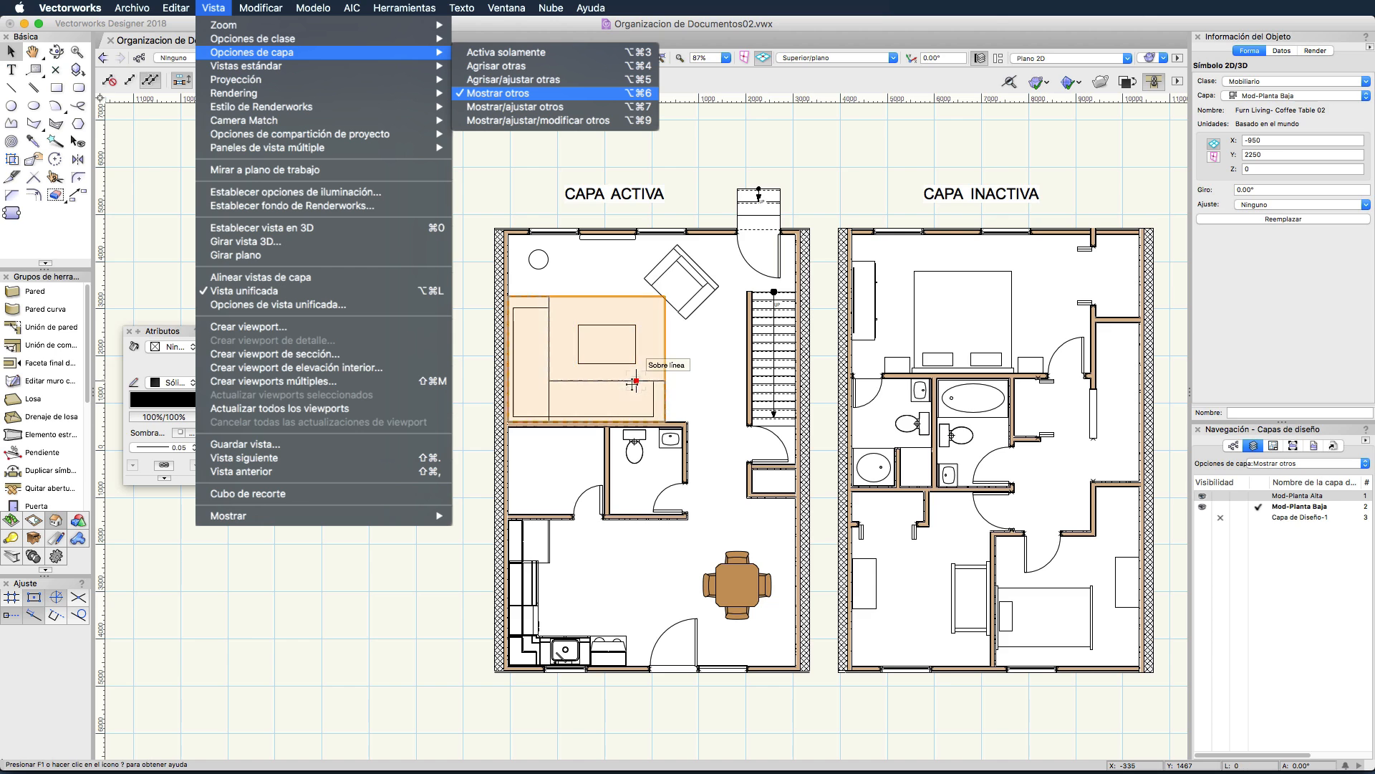
click(648, 367)
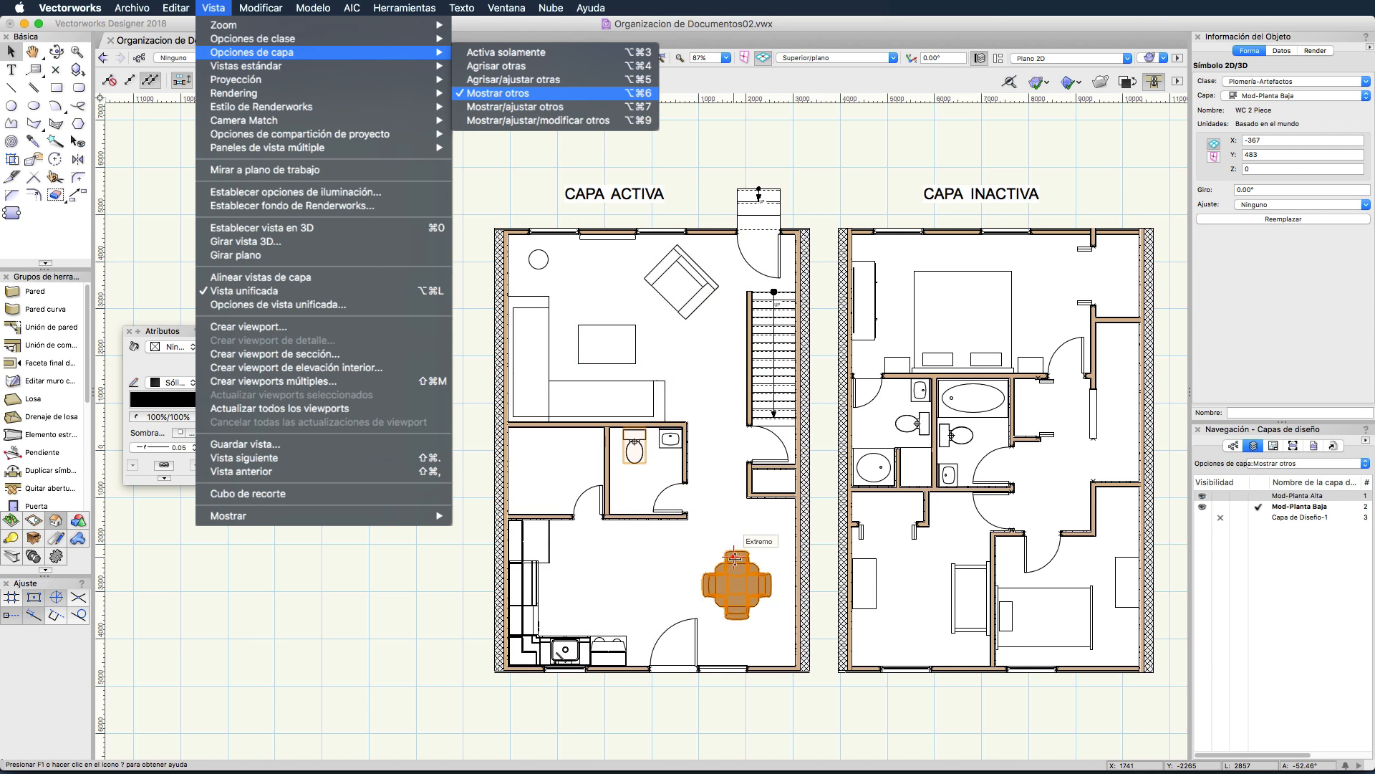
click(733, 555)
click(671, 437)
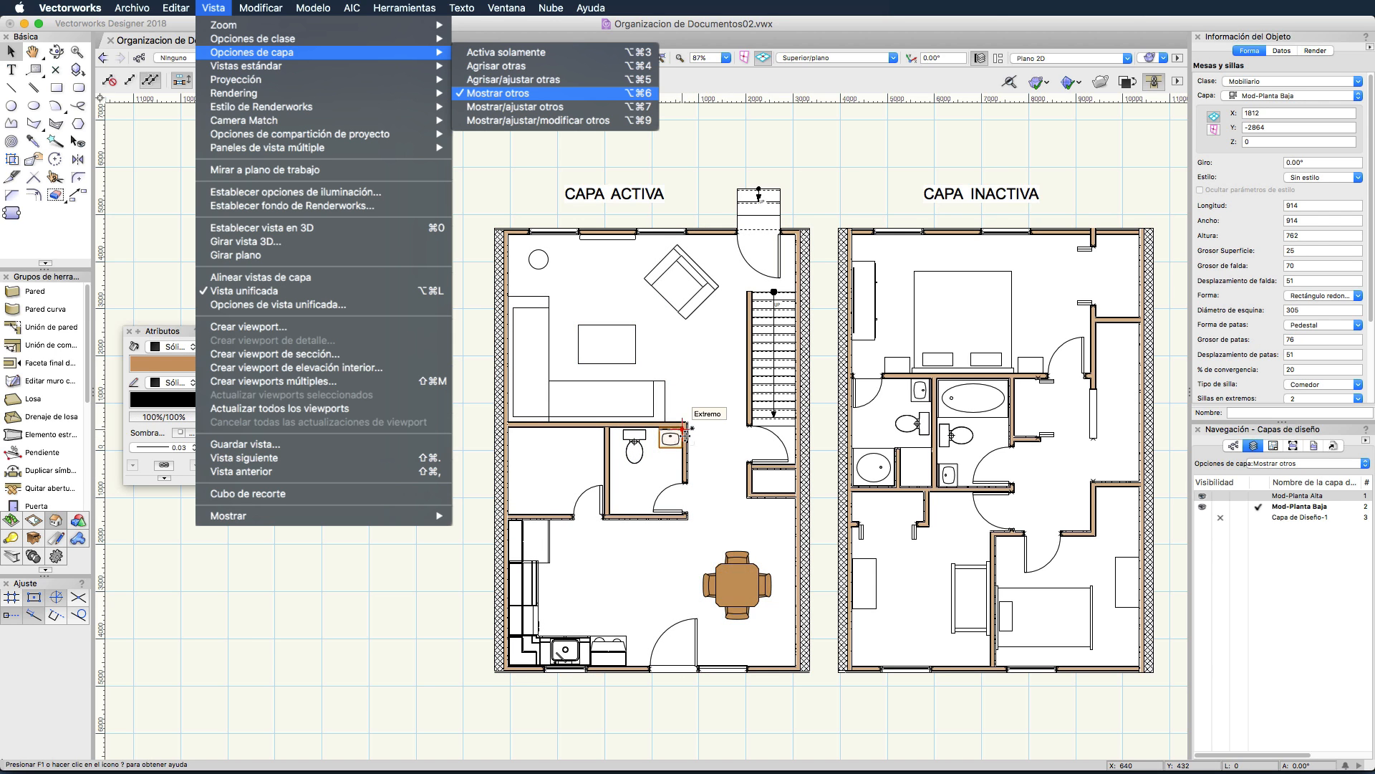
click(845, 210)
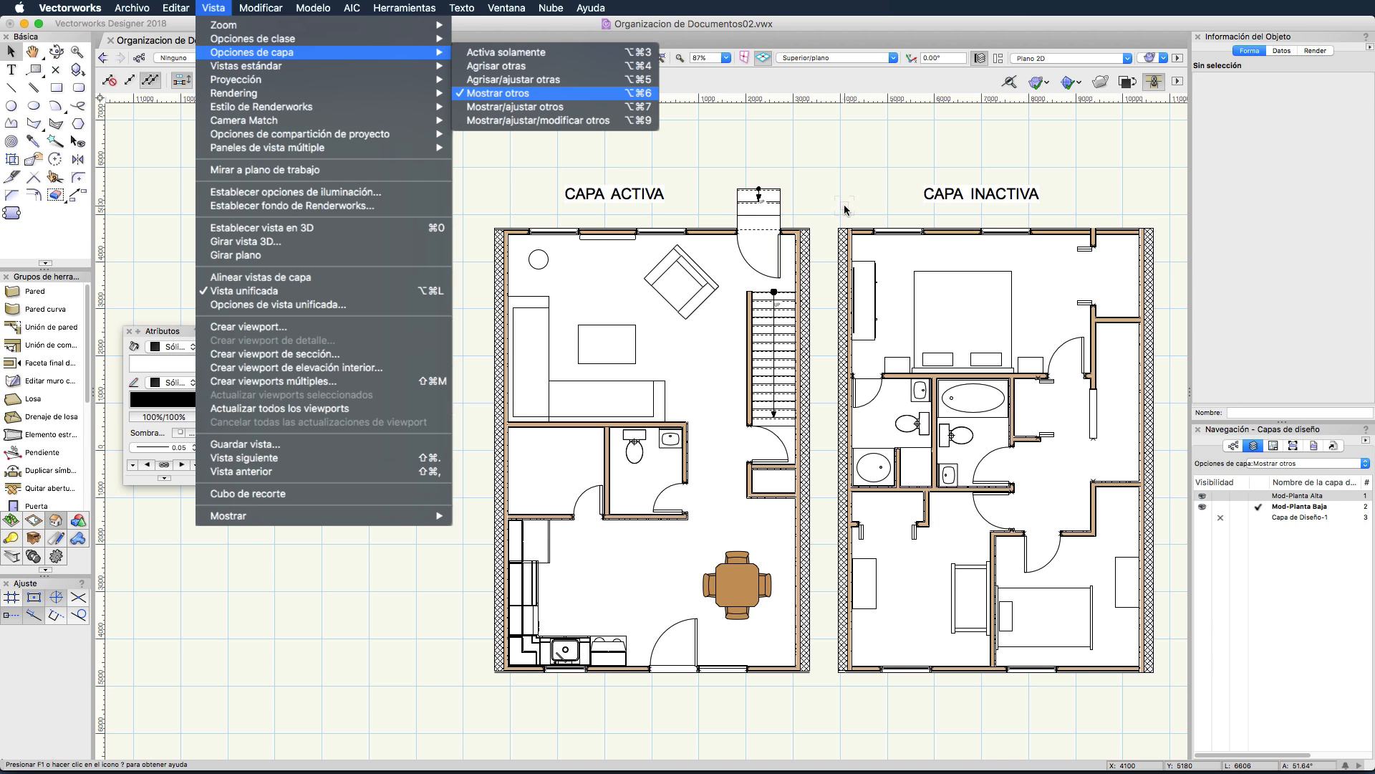
Set the layer options to Mostrar/ajustar otros and move the dining set to about X 1588, Y -2651 on the active layer
key(alt+super+7)
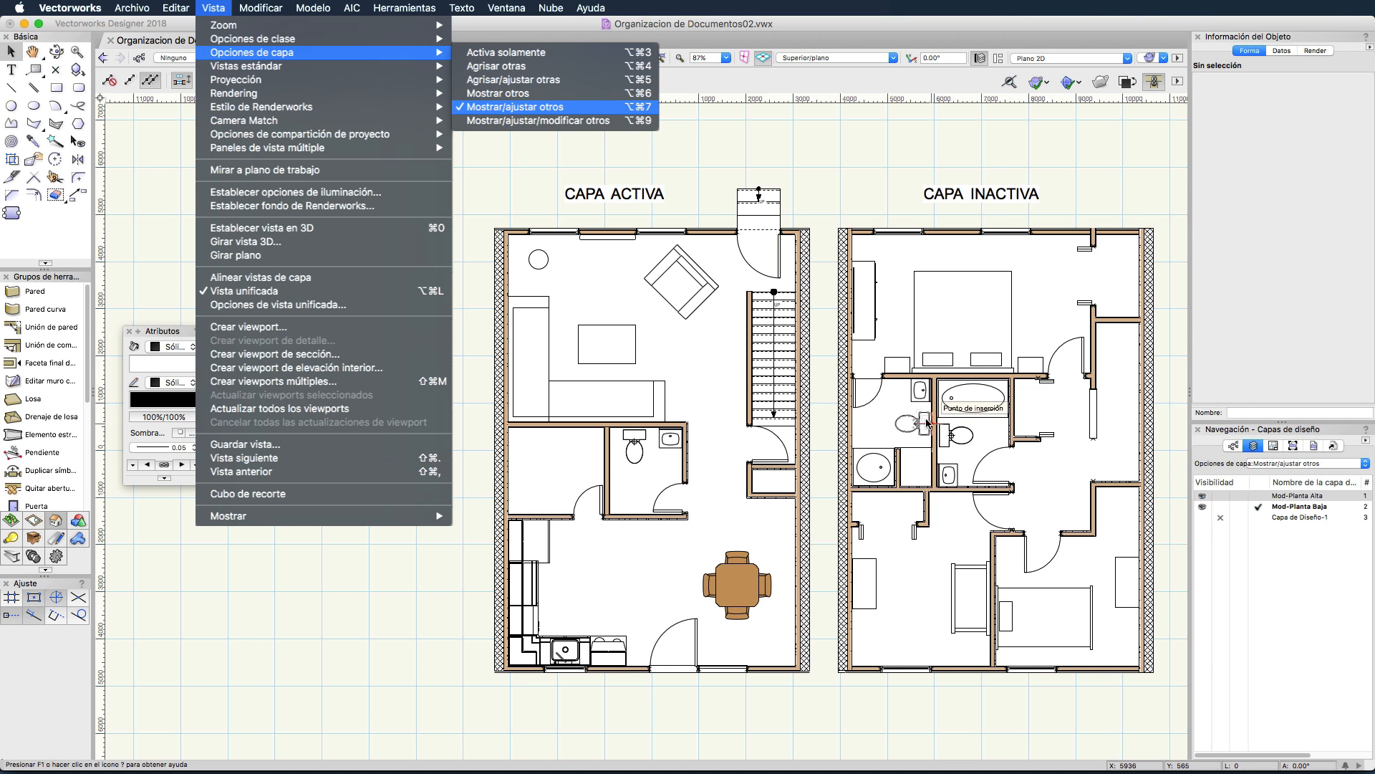
click(737, 581)
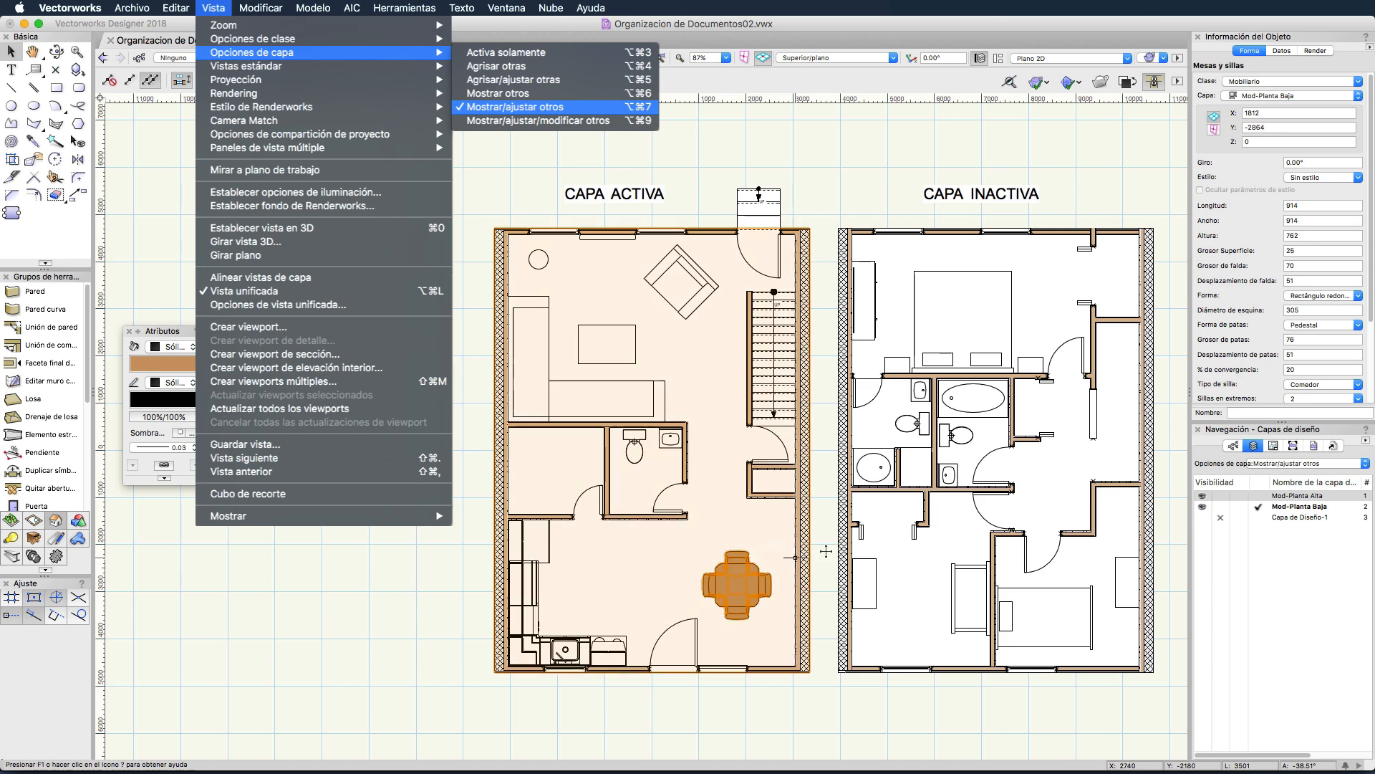
click(826, 551)
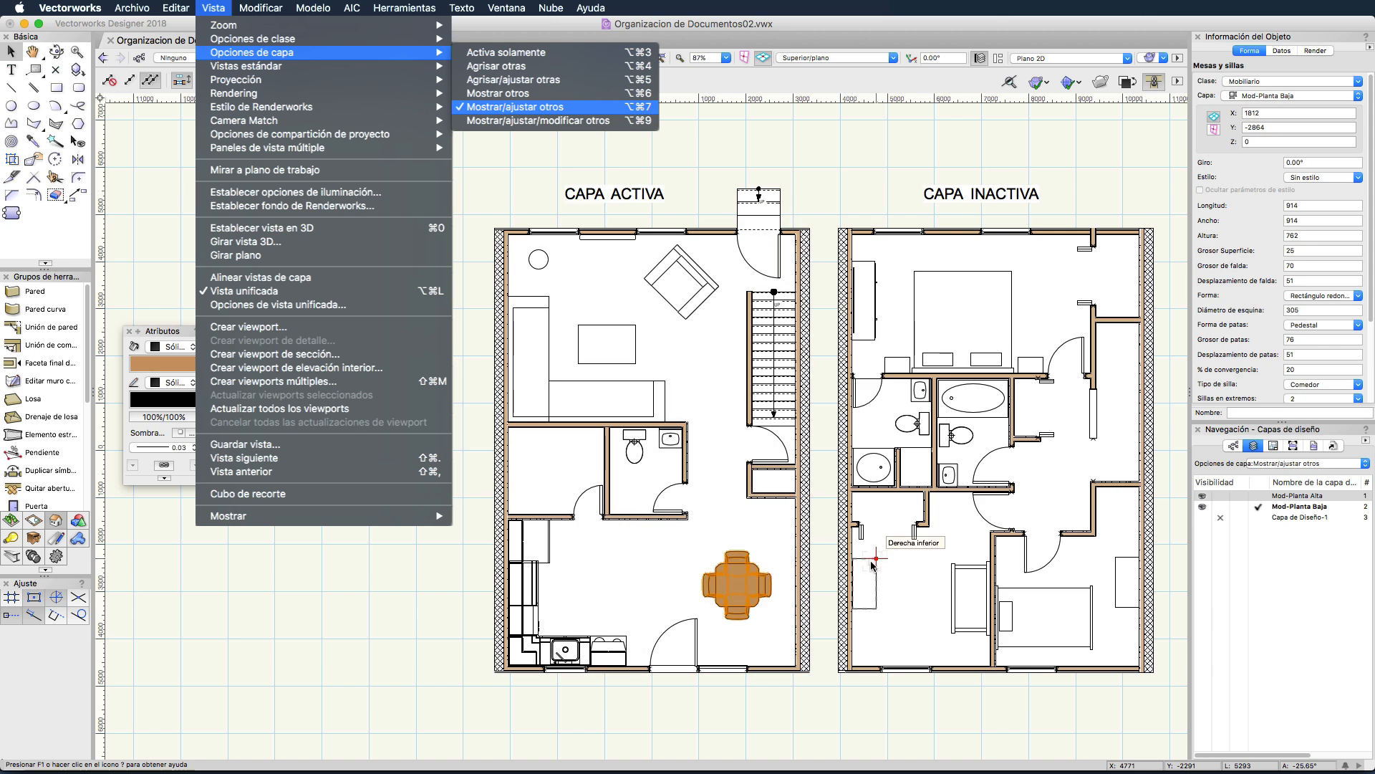
click(722, 575)
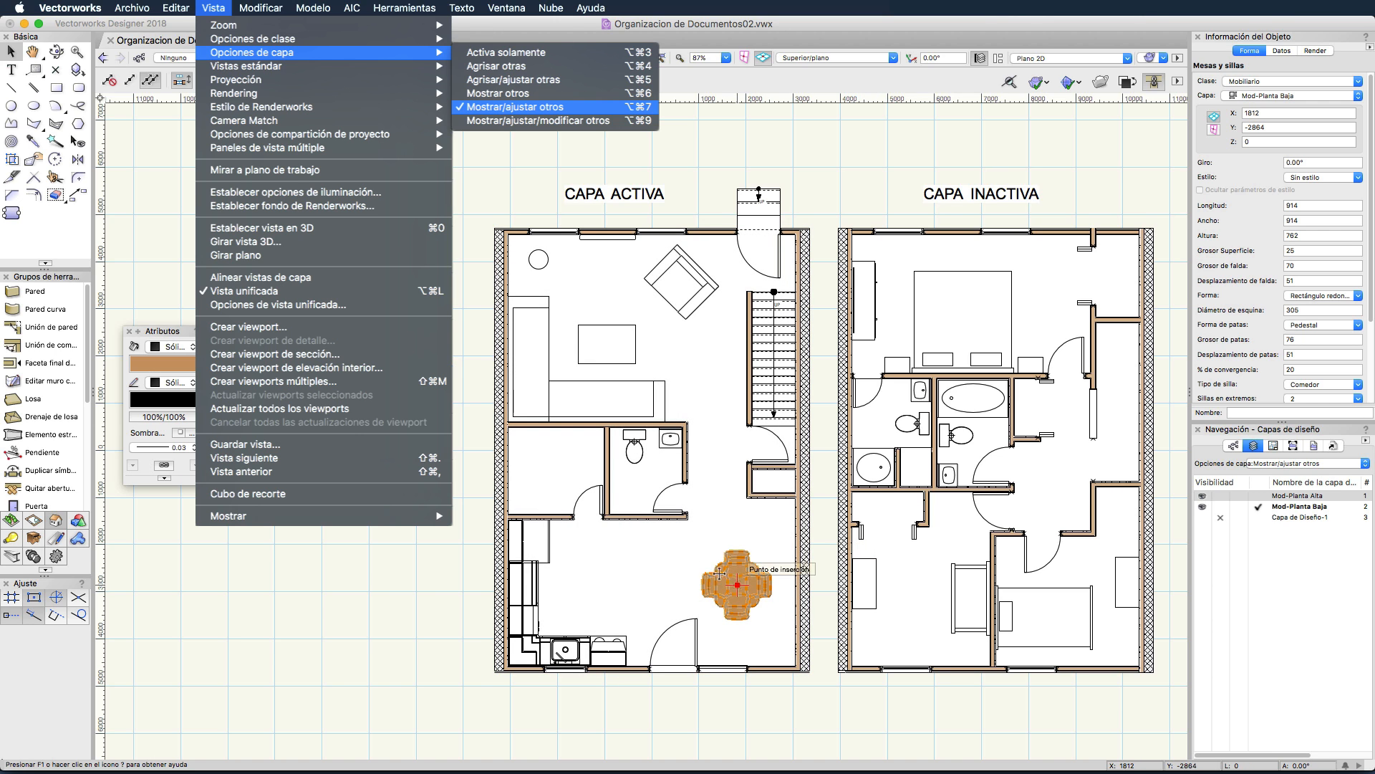
drag(720, 573, 724, 573)
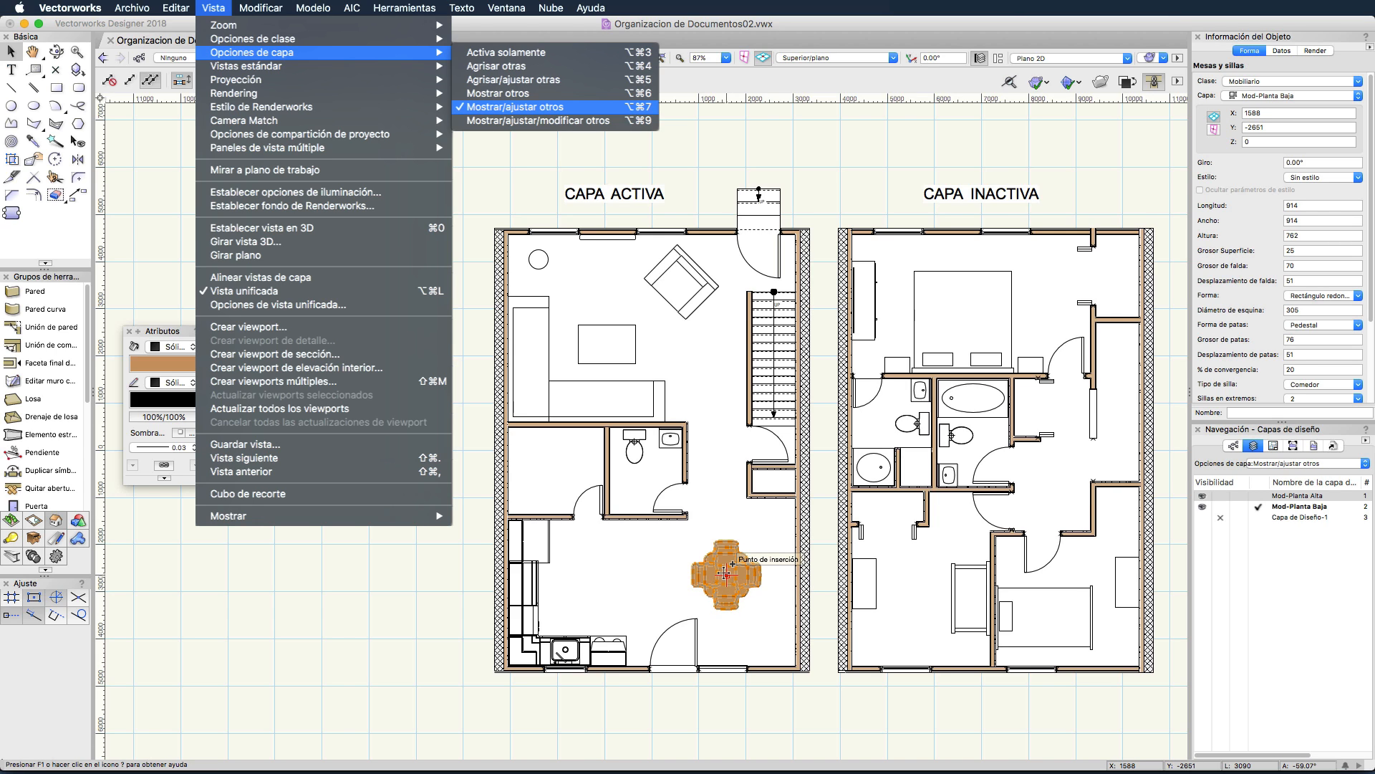
Set the layer options to Mostrar/ajustar/modificar otros and test selecting the large bed, the title and the building group on the inactive layer
click(537, 120)
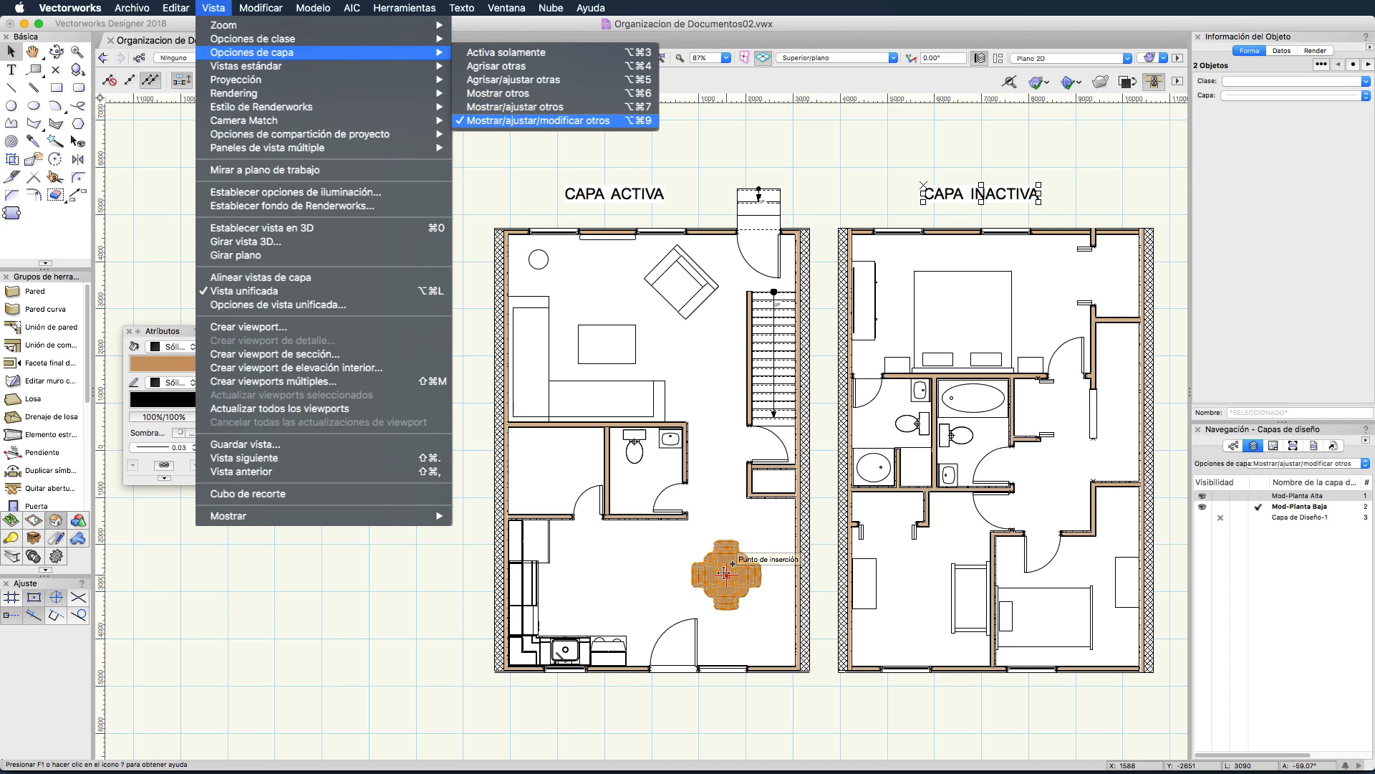
click(962, 319)
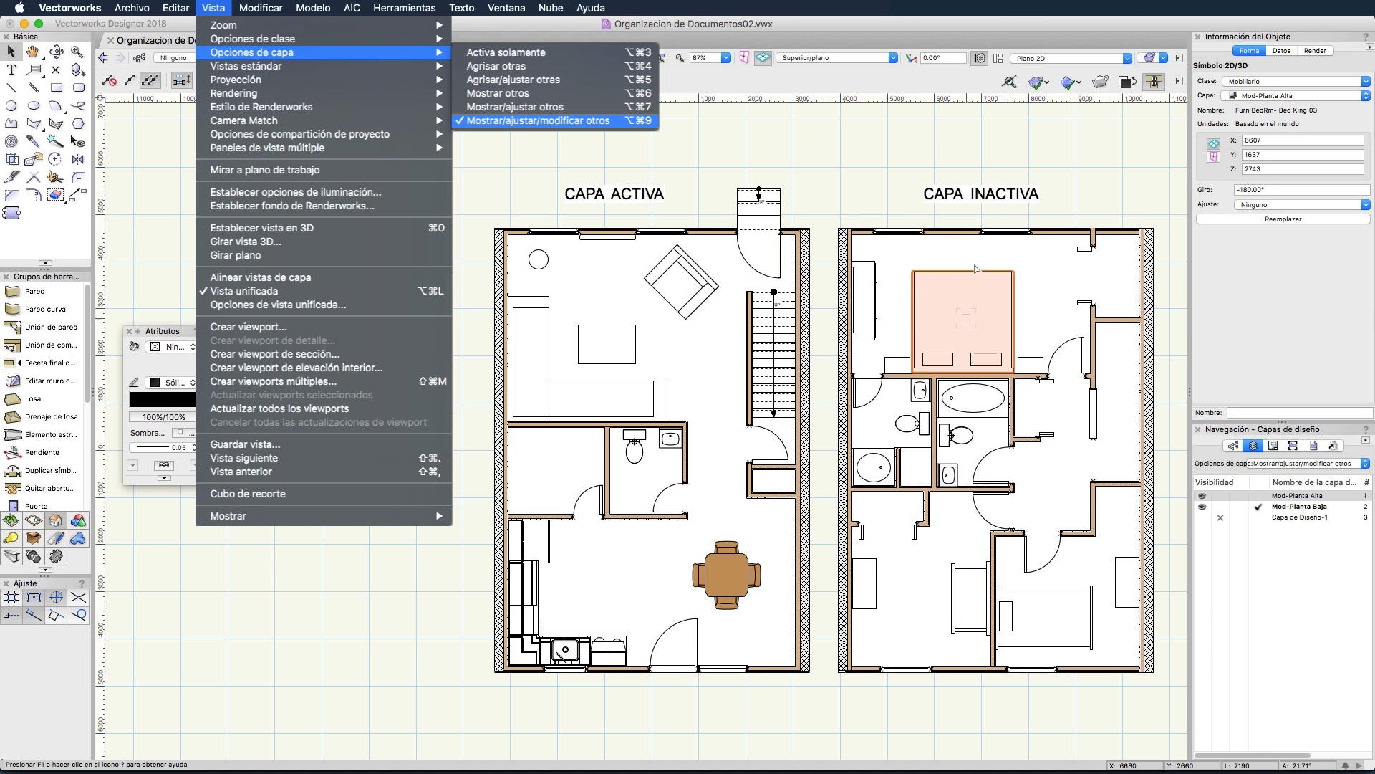
click(960, 194)
mouse_move(939, 270)
mouse_down()
mouse_move(961, 273)
mouse_move(939, 272)
mouse_up()
click(970, 572)
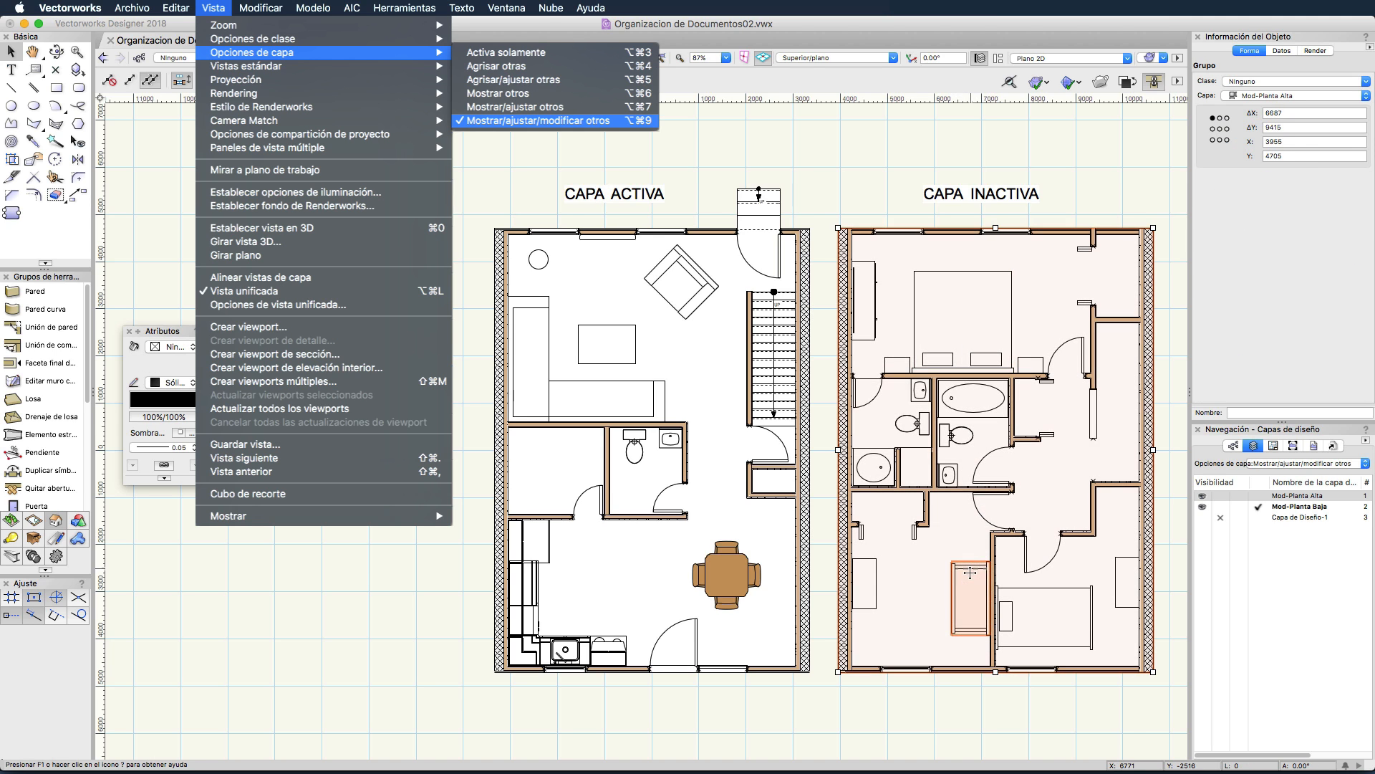
Test selecting an interior wall below the stairs, the dining set and the kitchen unit beside the sink on the active layer
click(776, 494)
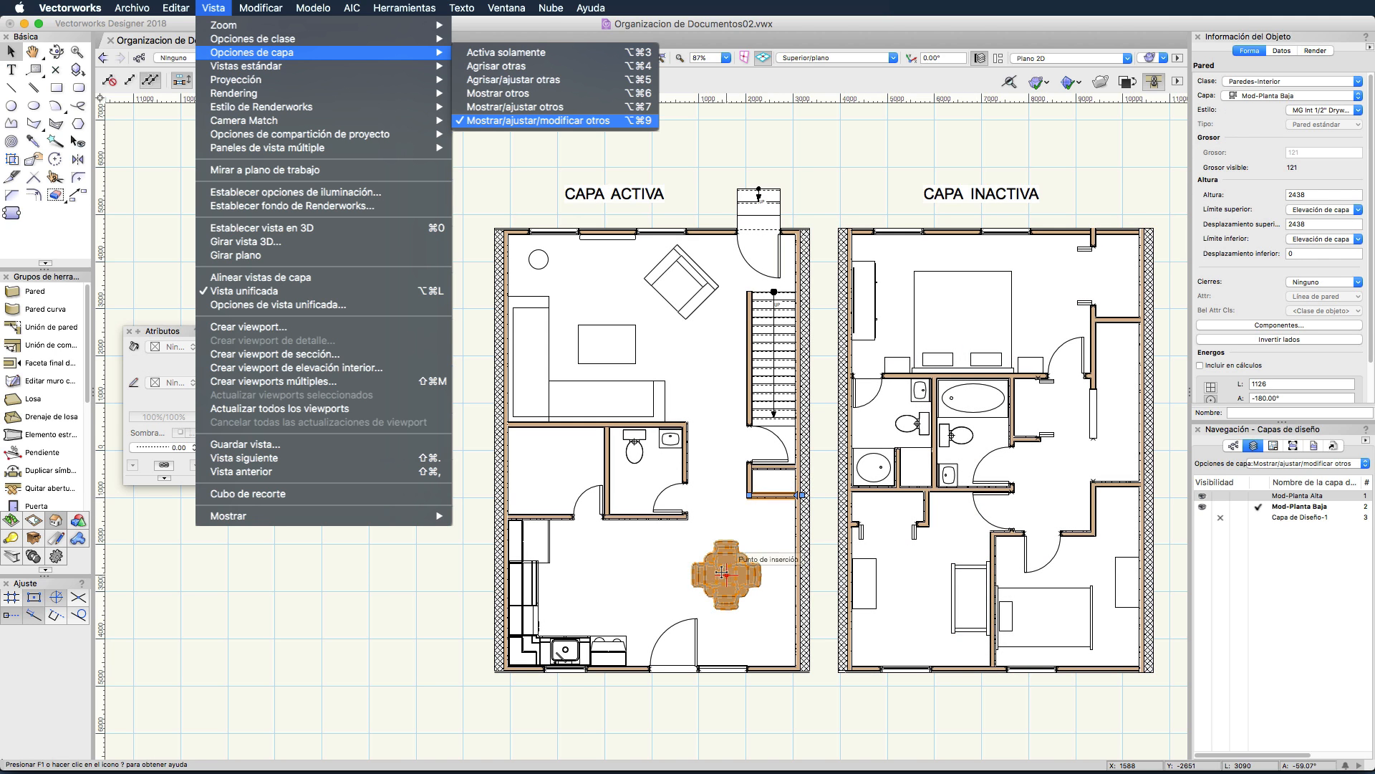
click(722, 572)
click(608, 651)
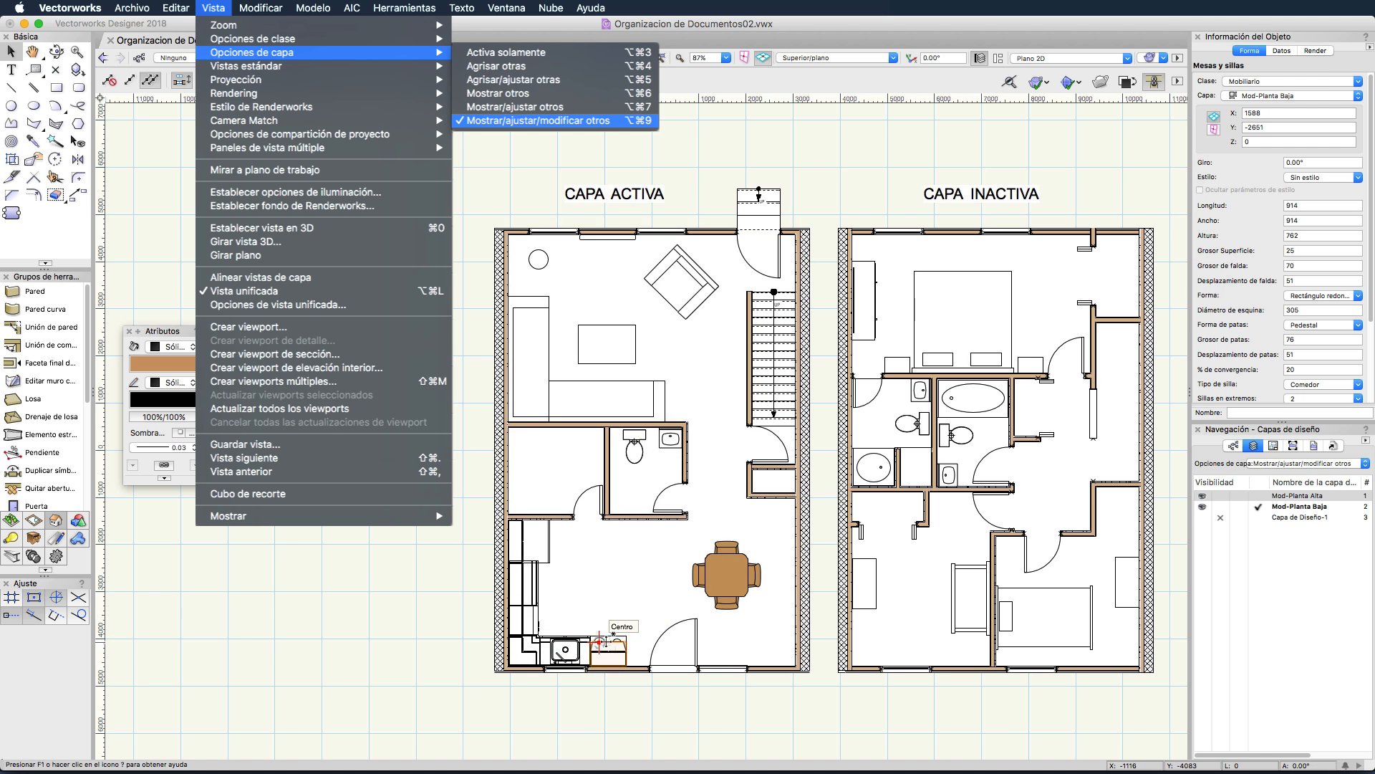
click(649, 516)
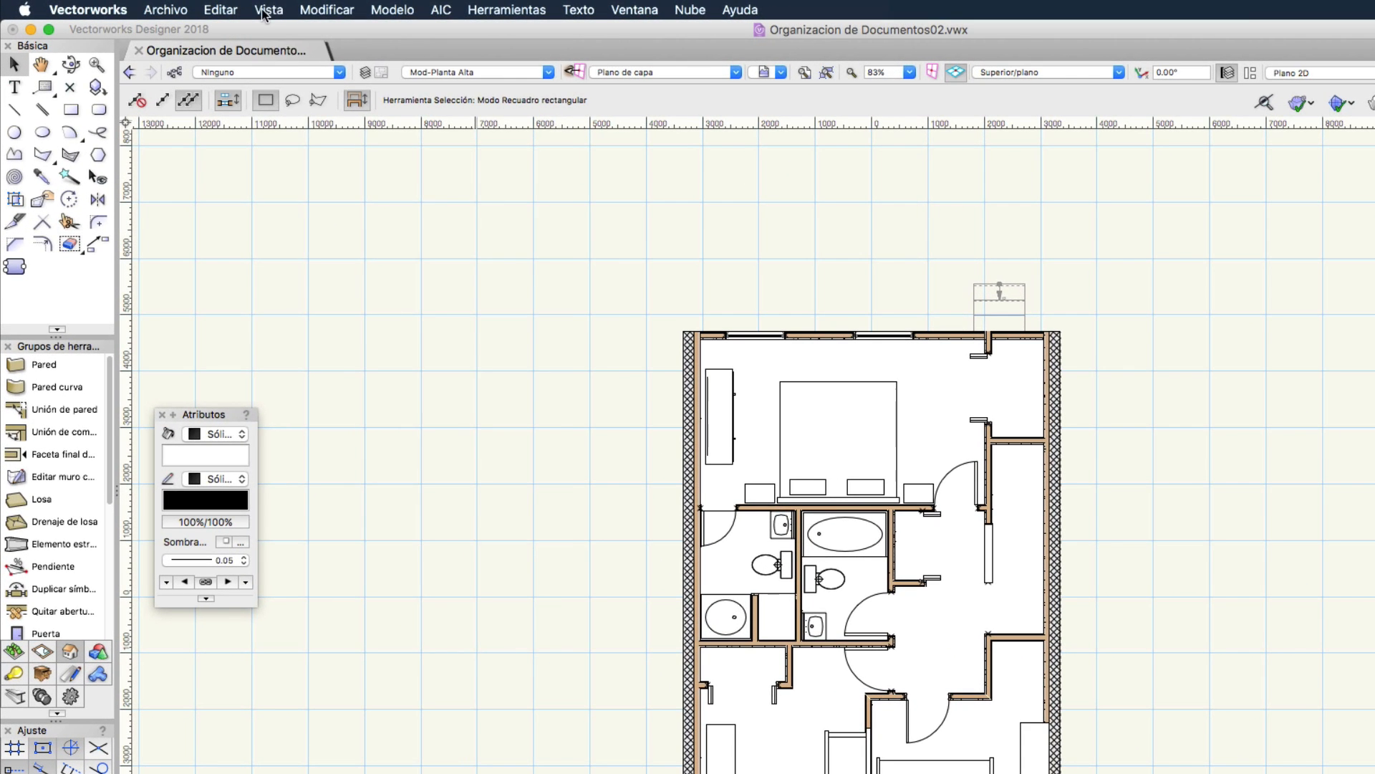
Review the available class options and set the layer options to Agrisar/ajustar otras
click(249, 9)
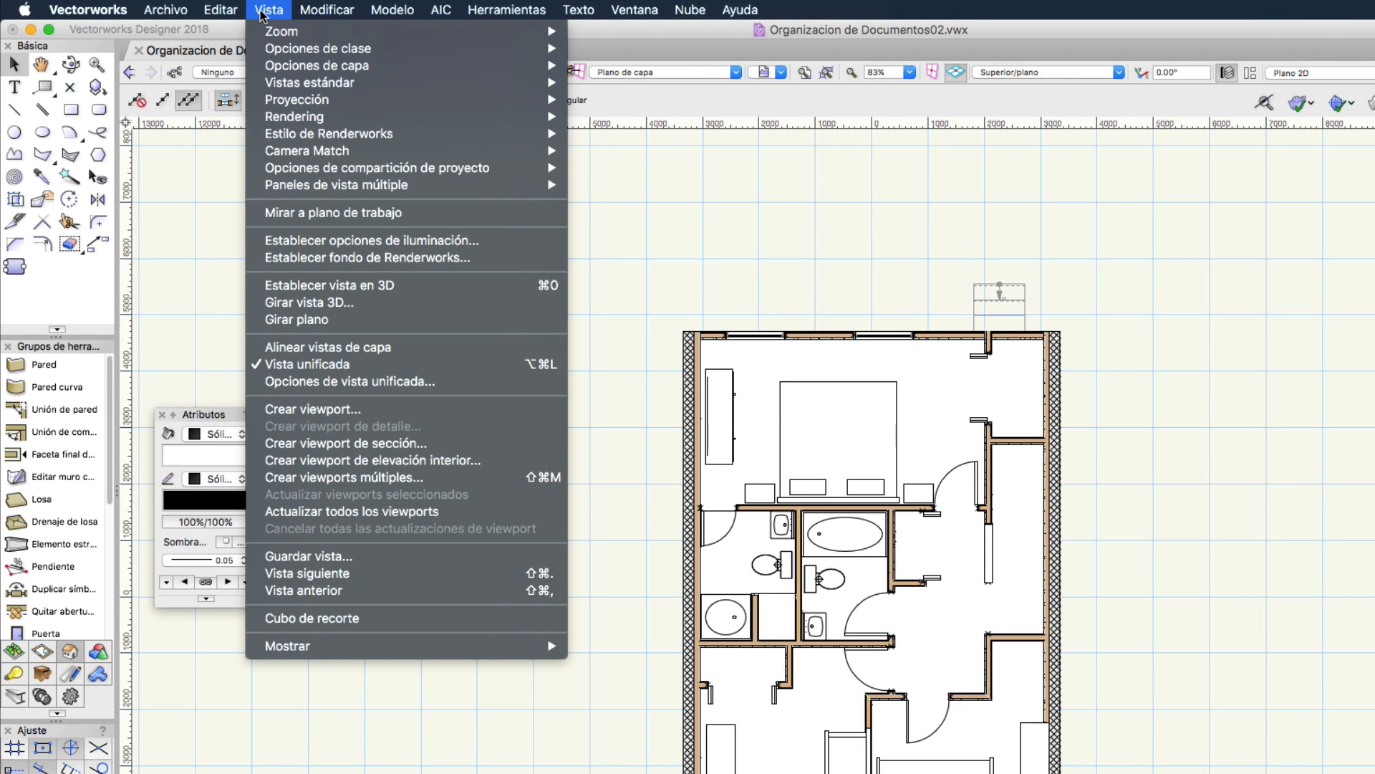
mouse_move(259, 47)
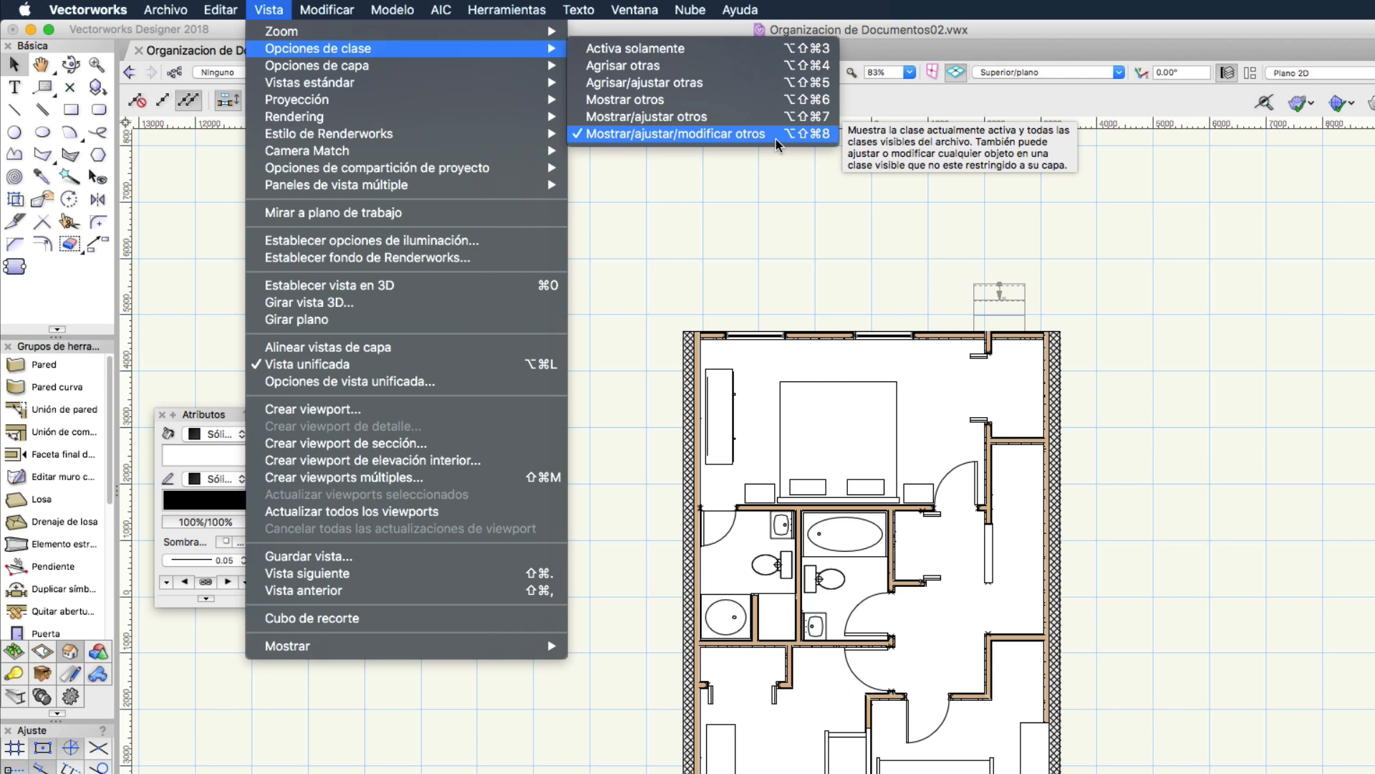
mouse_move(491, 66)
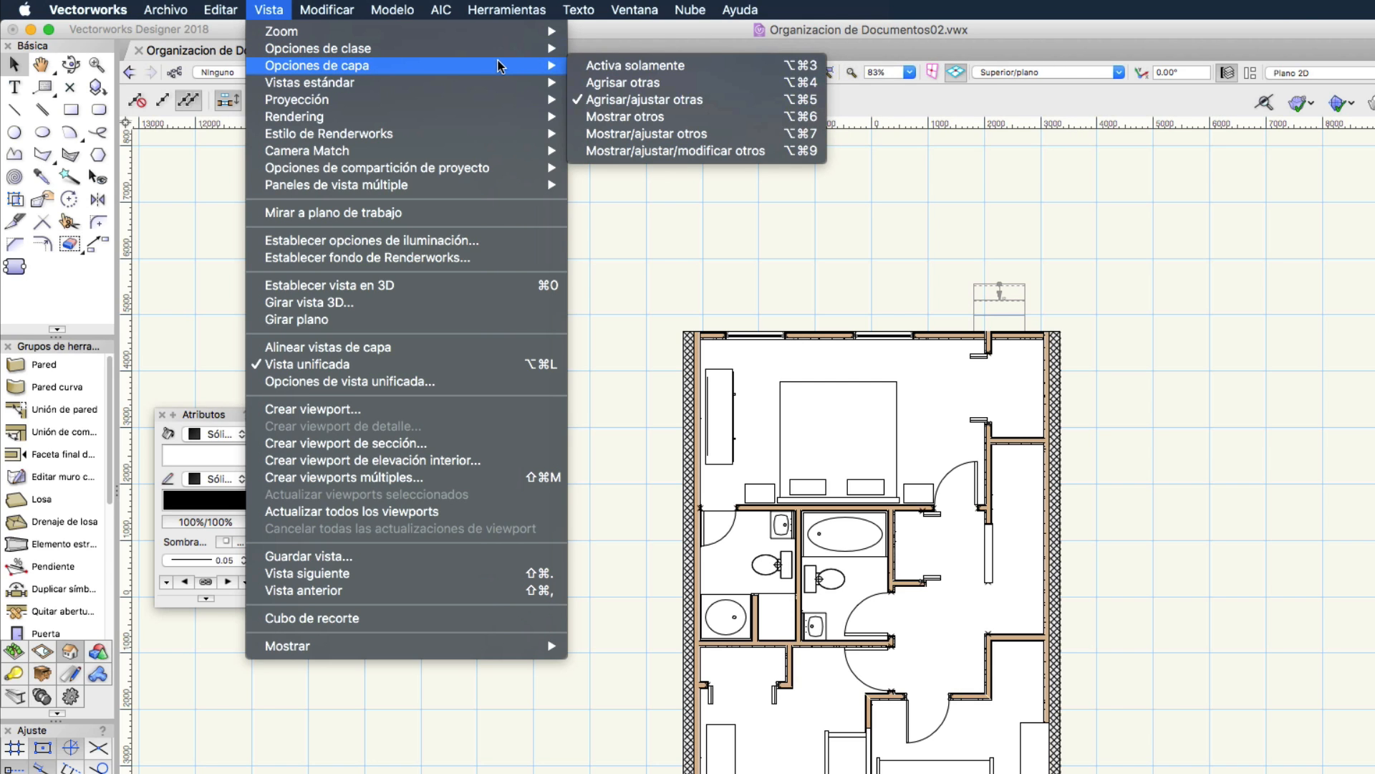
click(736, 100)
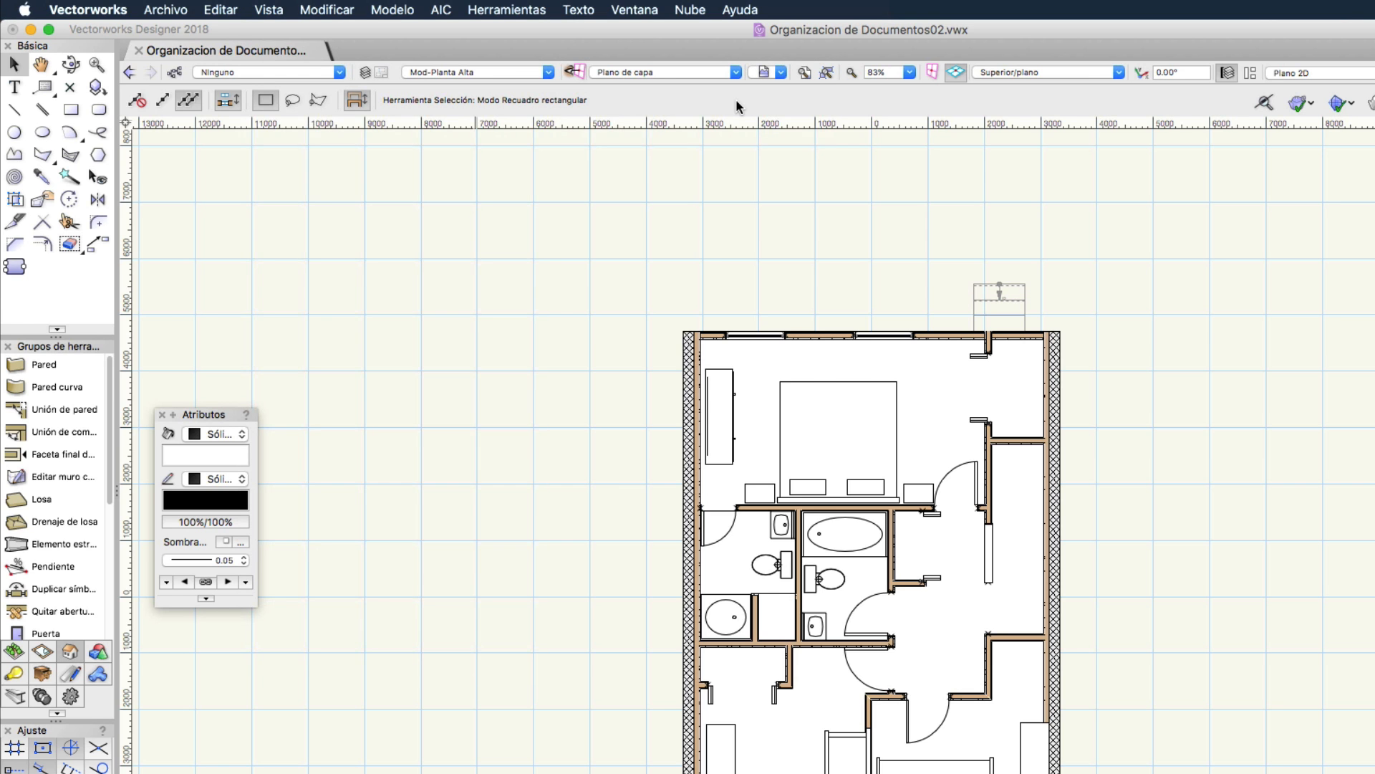
Switch to the left isometric view and ungroup the upper-floor building group
key(1)
click(848, 557)
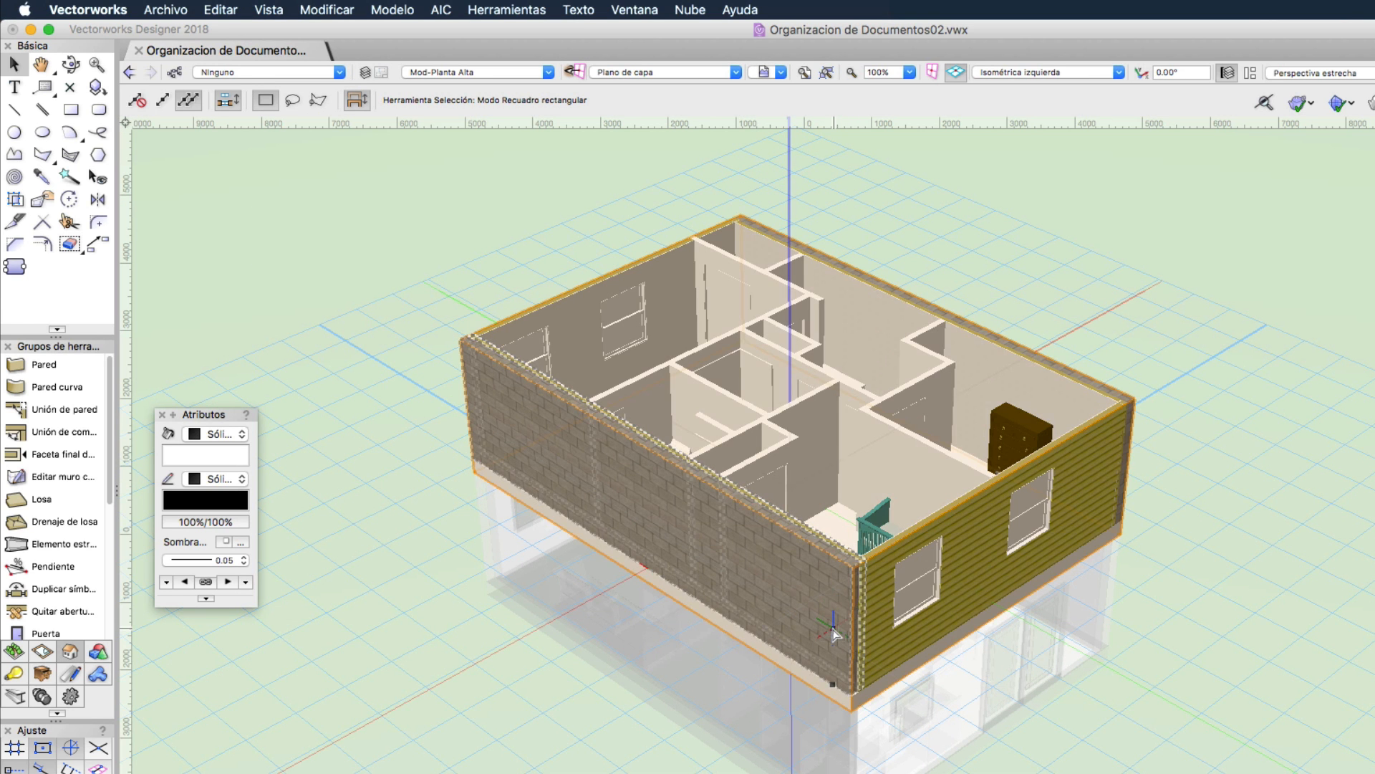
scroll(834, 634, up, 3)
key(super+u)
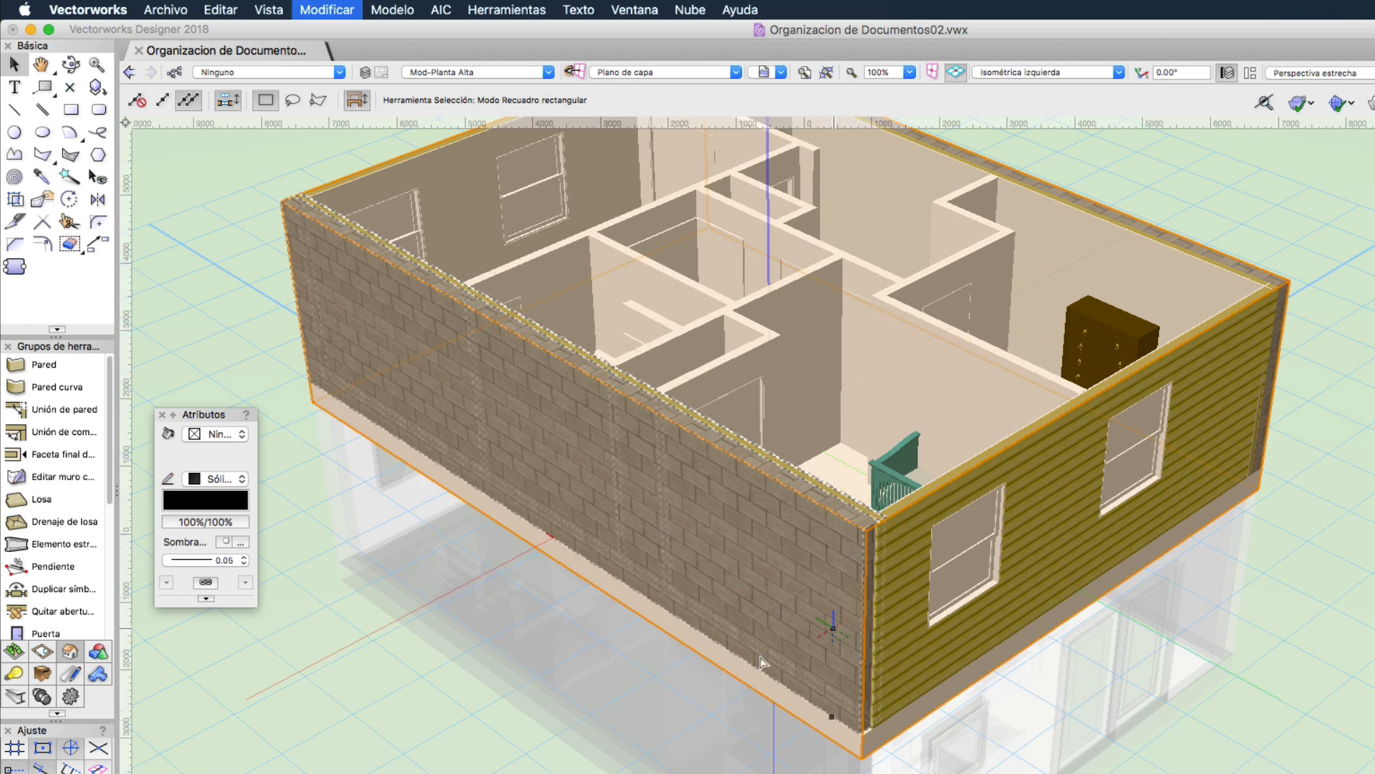
click(531, 733)
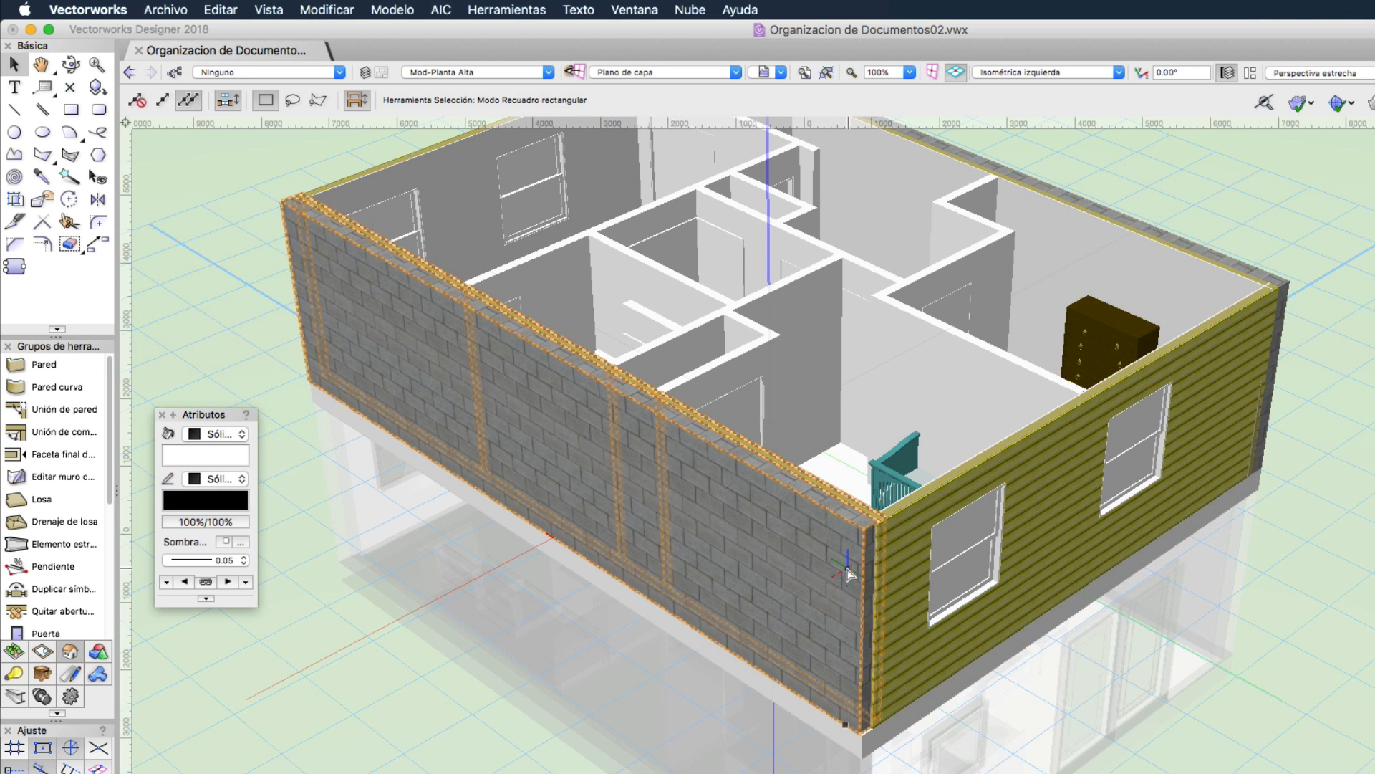
Test selecting the block wall and the siding wall of the active upper floor and the greyed objects of the lower floor
click(912, 496)
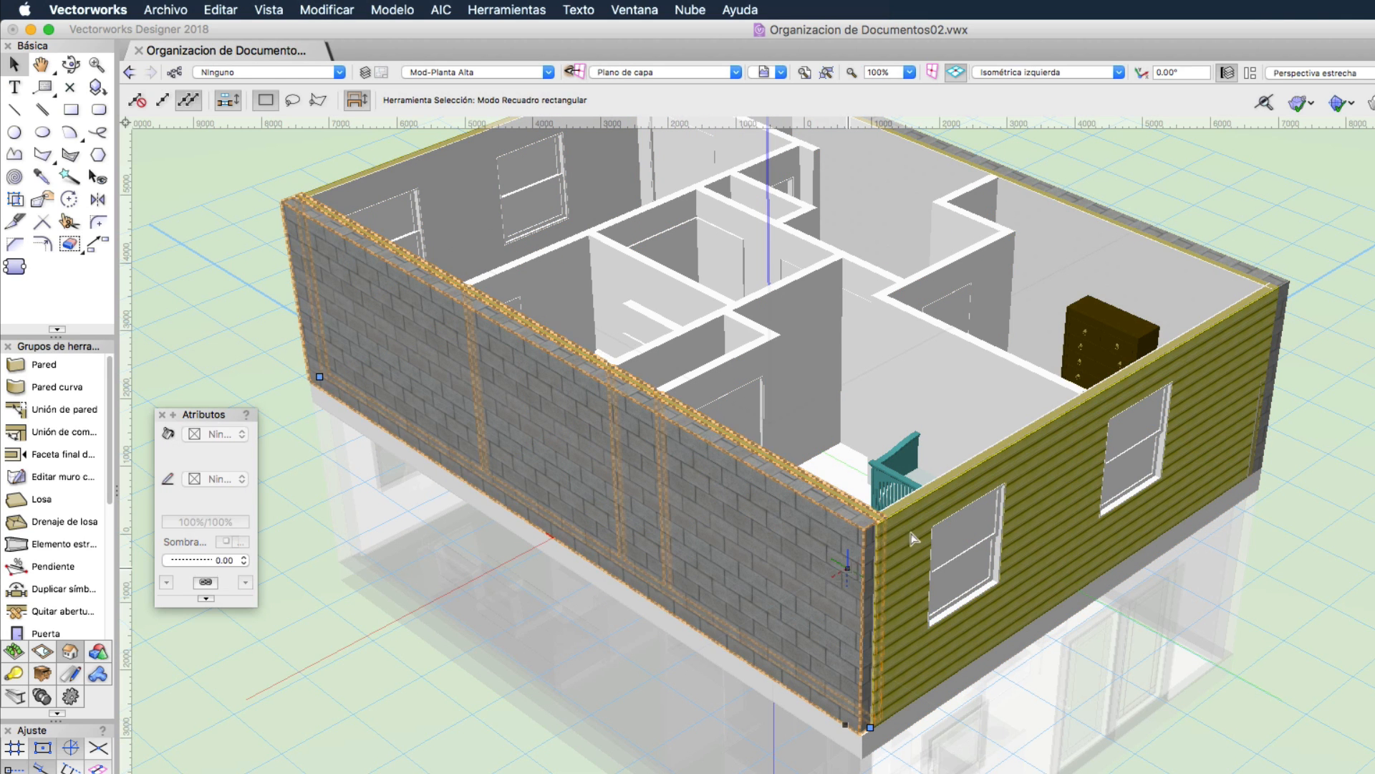
click(913, 477)
click(951, 736)
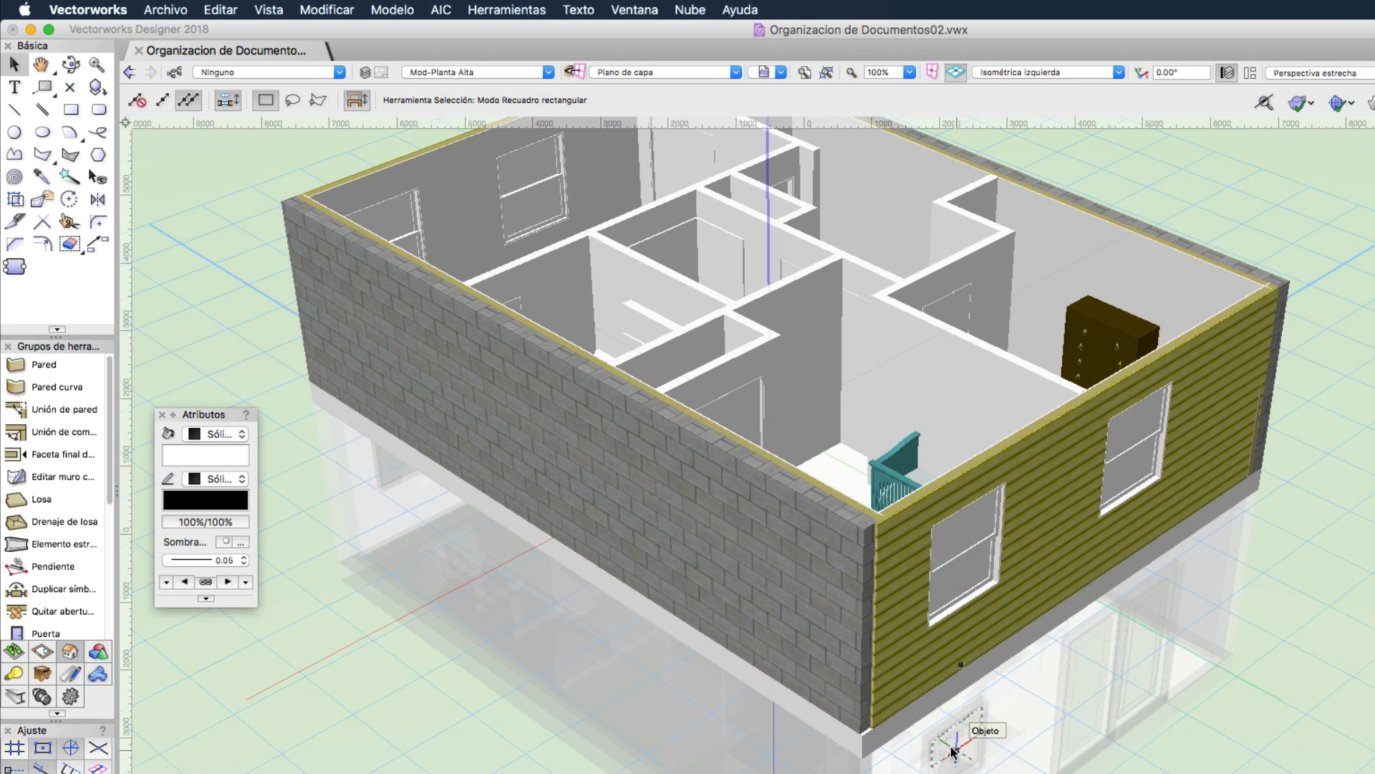
click(993, 608)
click(994, 613)
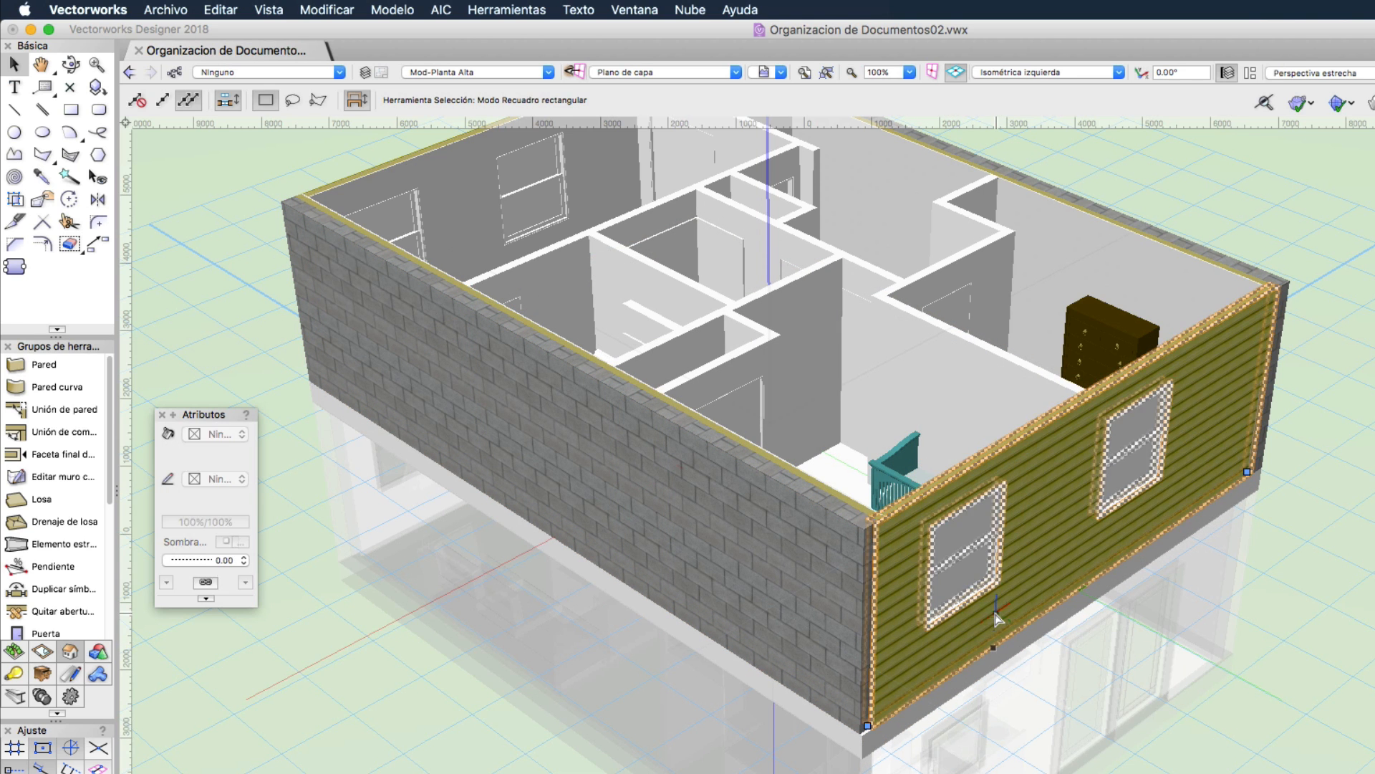
click(835, 581)
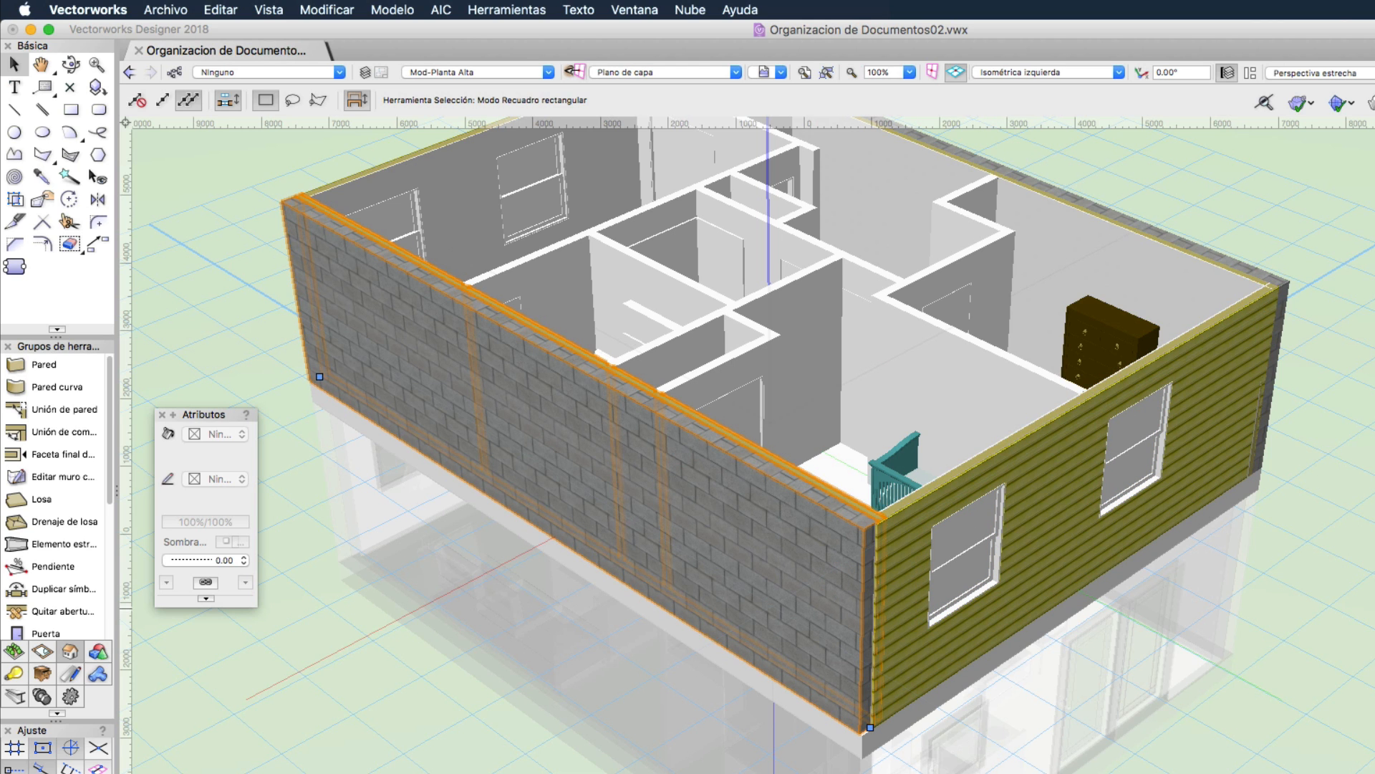
click(1169, 657)
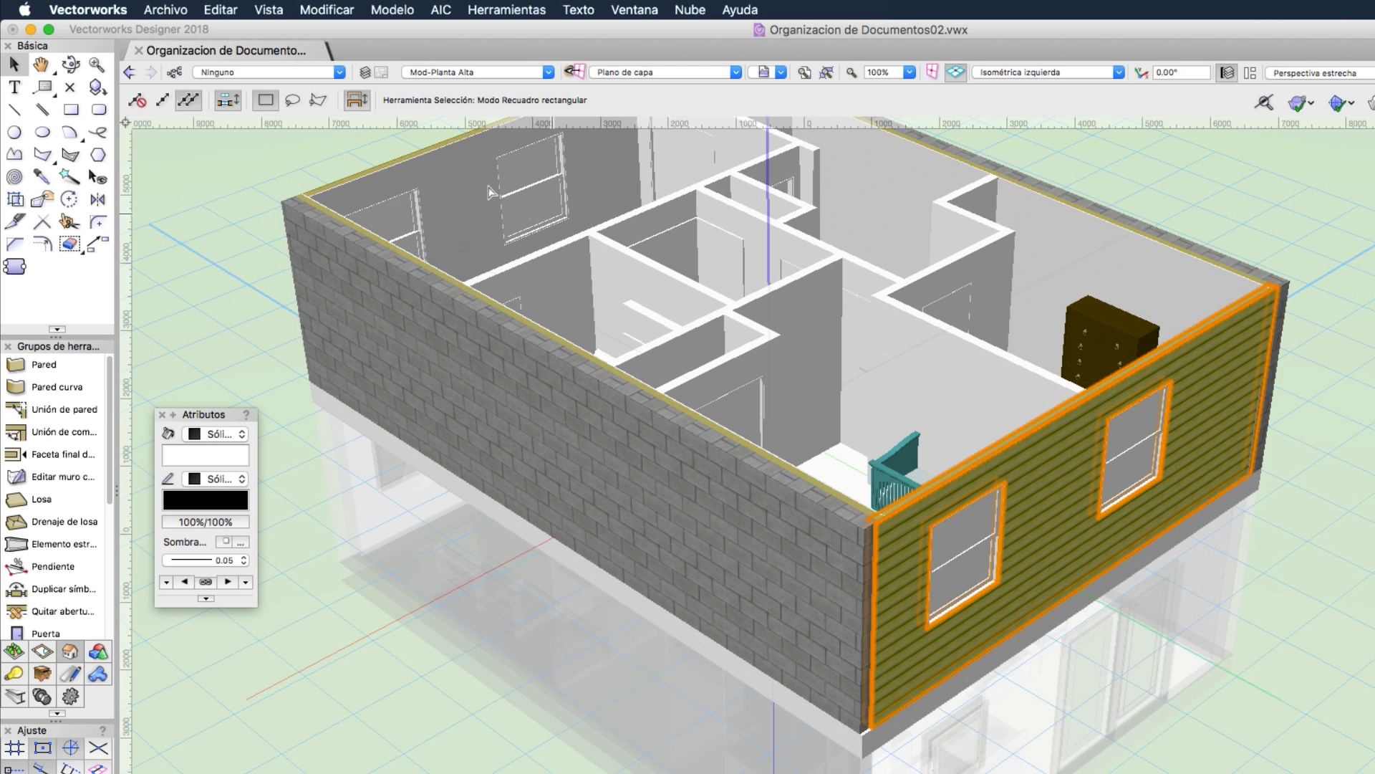
Set the class options to Mostrar/ajustar/modificar otros with the upper-floor interior in view
click(70, 64)
drag(1085, 406, 1096, 424)
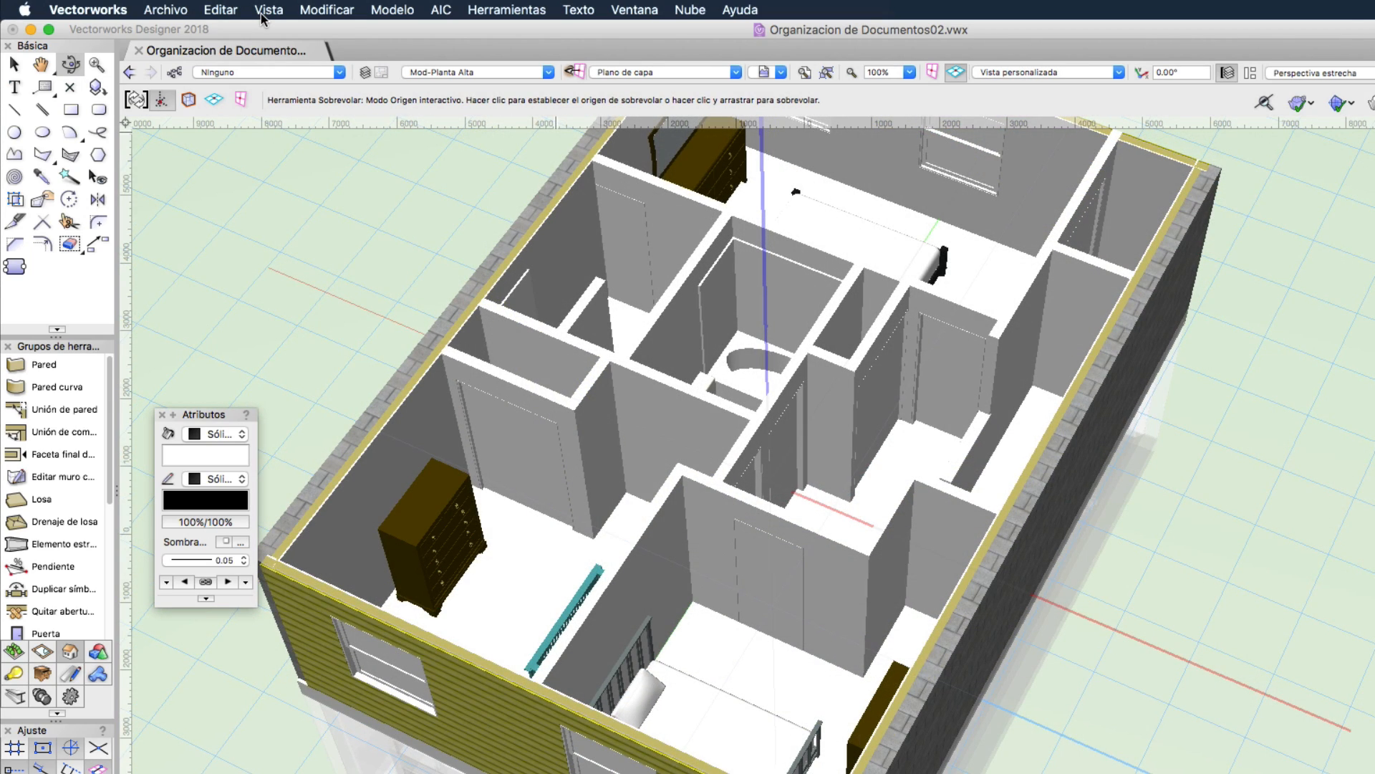
click(268, 10)
mouse_move(482, 50)
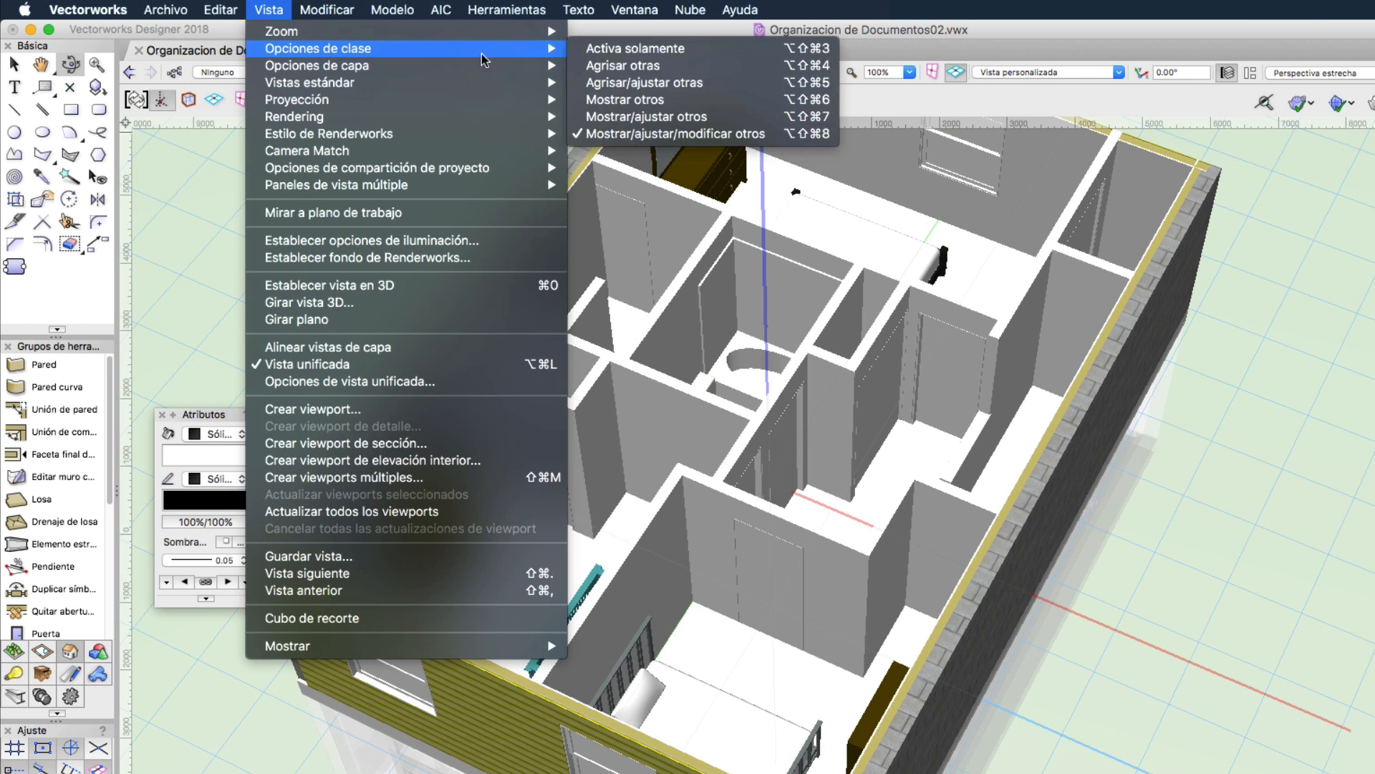
click(749, 133)
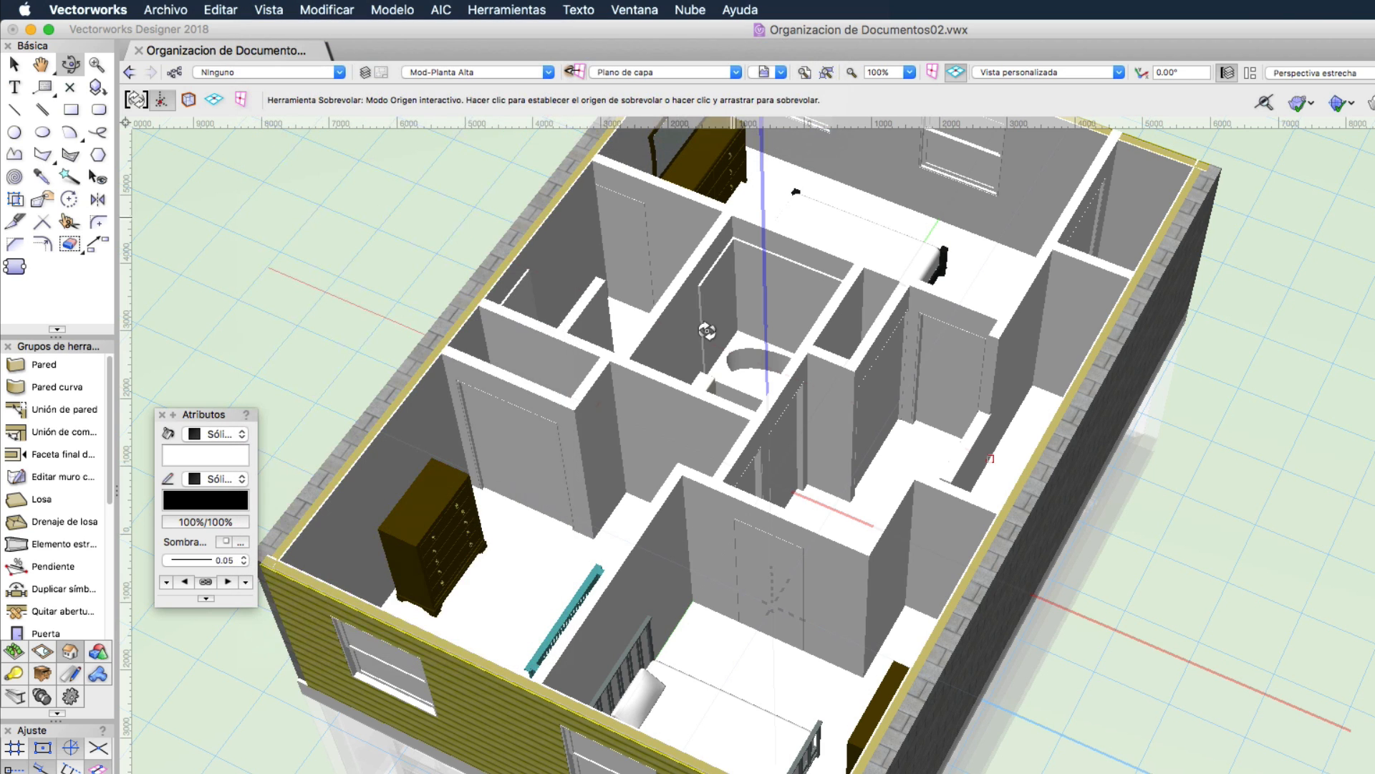
Test selecting the dresser and the nearby closet door on the upper floor
key(x)
click(437, 523)
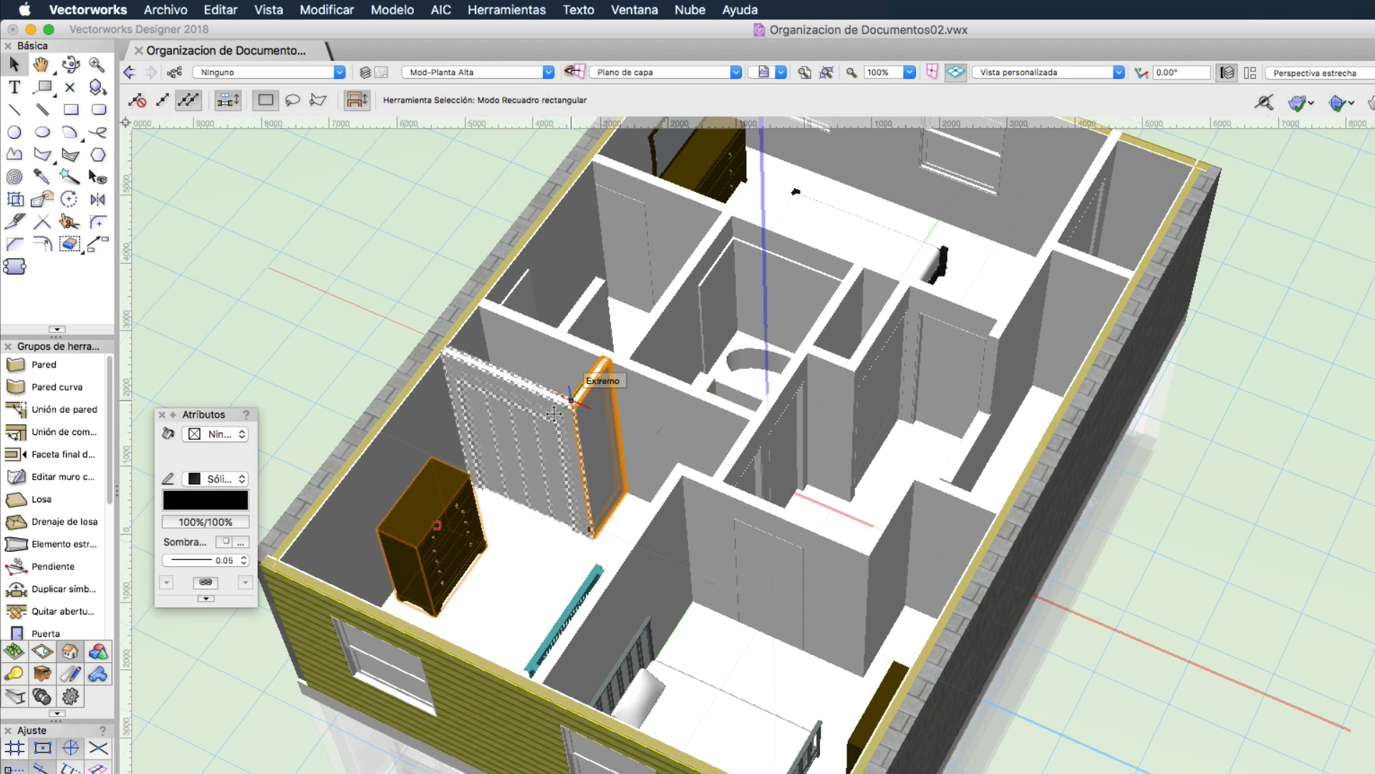
click(512, 444)
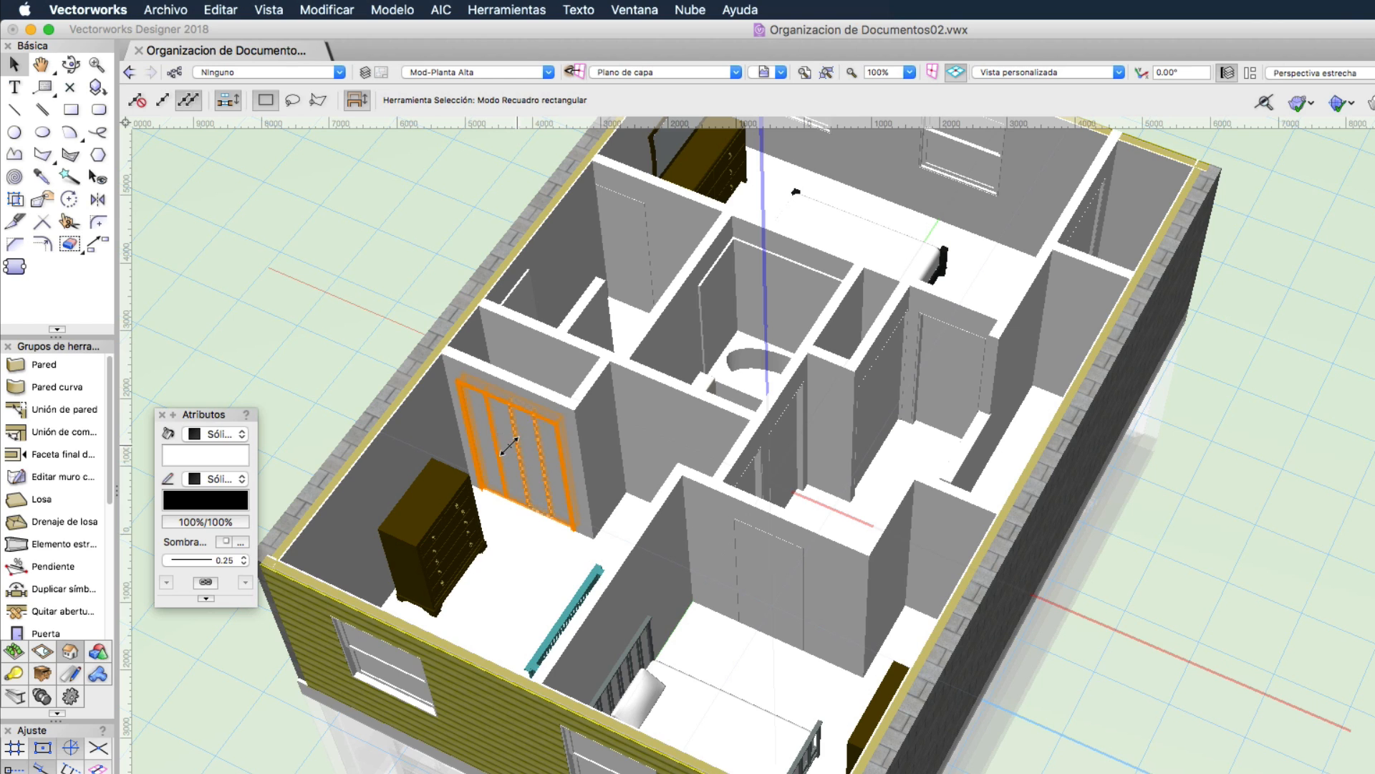
Review the Clases settings of the upper-floor closet door and close its configuration
double_click(509, 444)
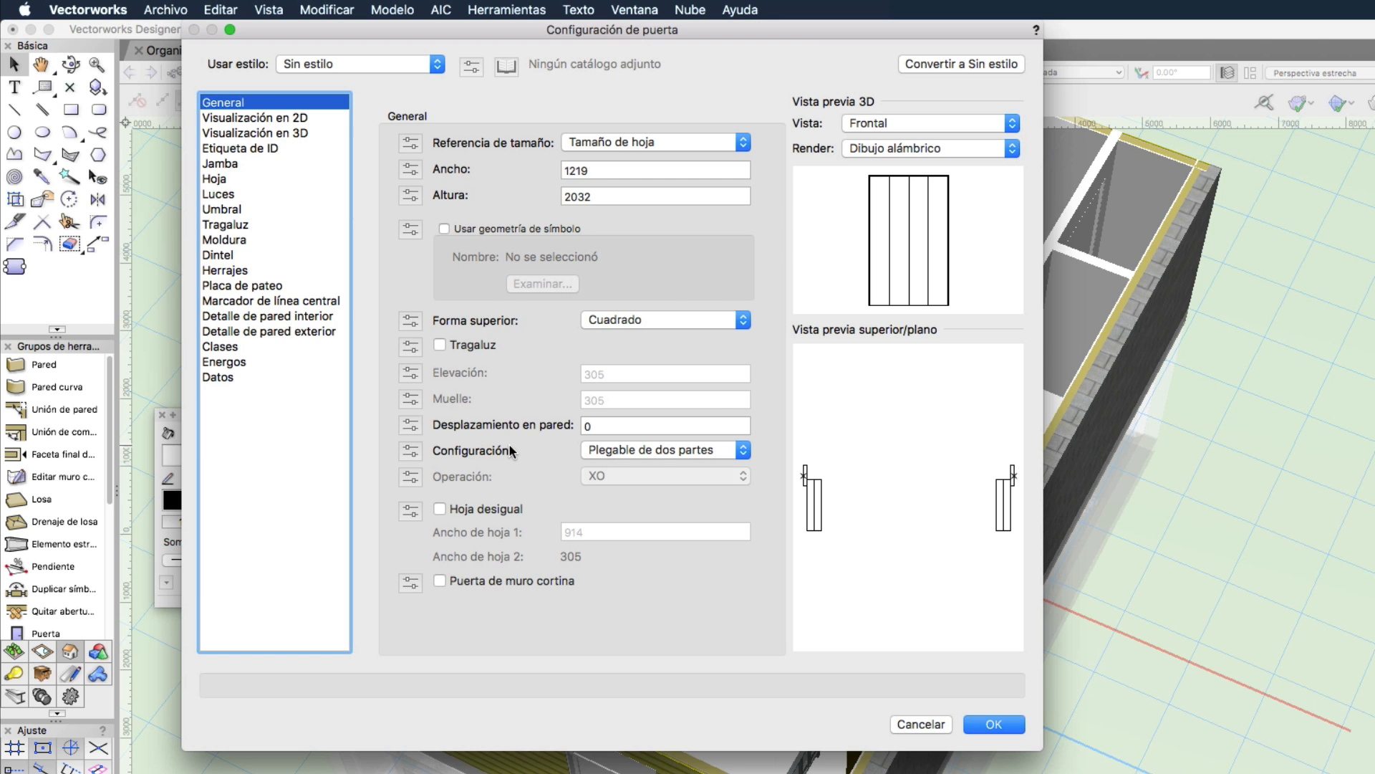
click(229, 349)
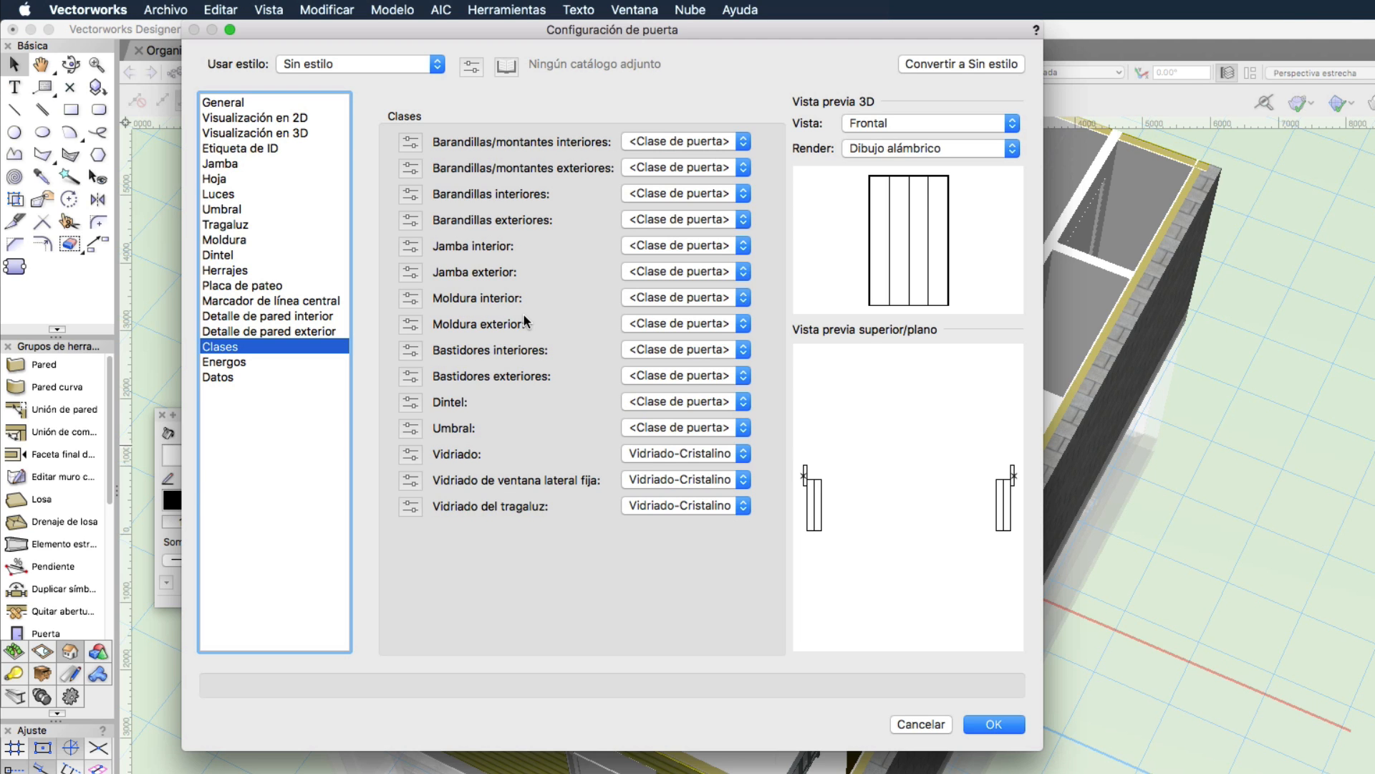
key(Return)
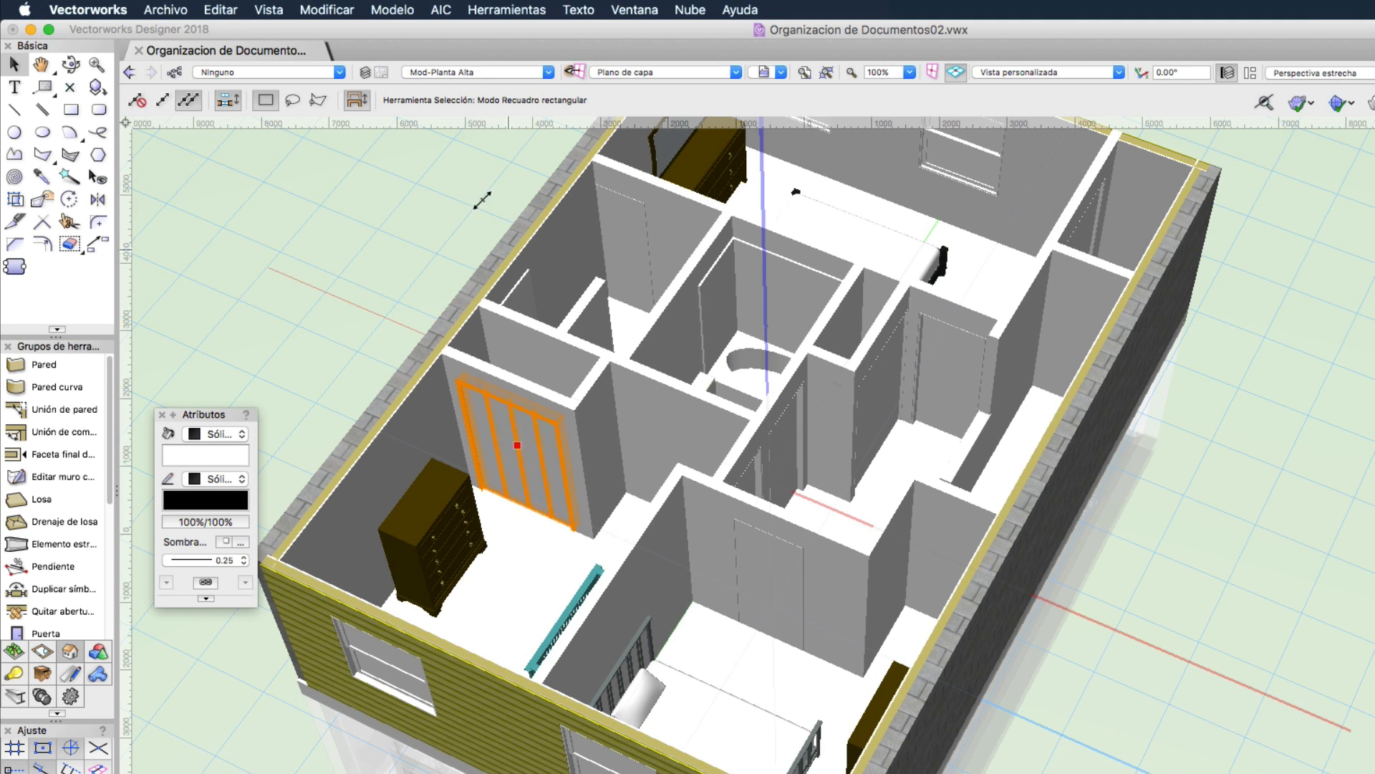
Reapply the Mostrar/ajustar/modificar otros class option
click(326, 9)
mouse_move(268, 15)
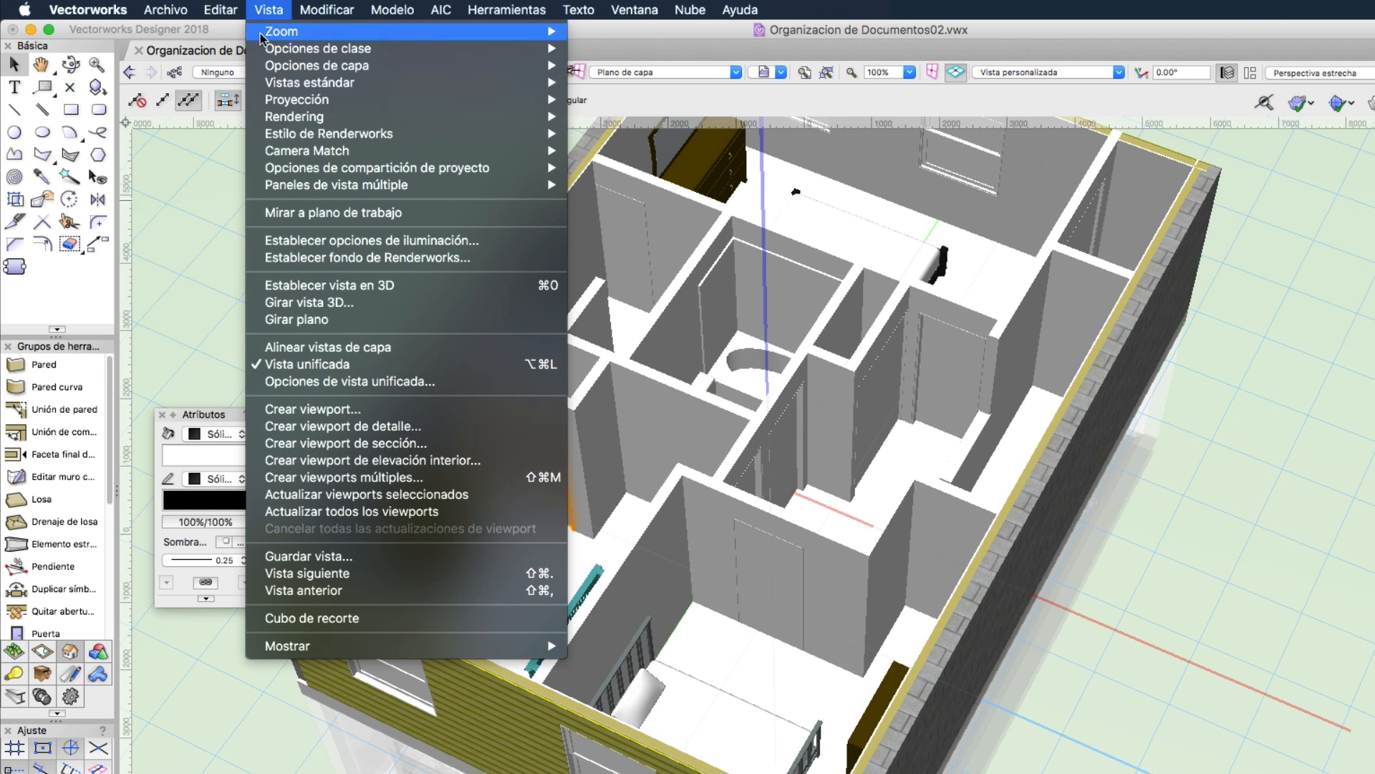
mouse_move(265, 49)
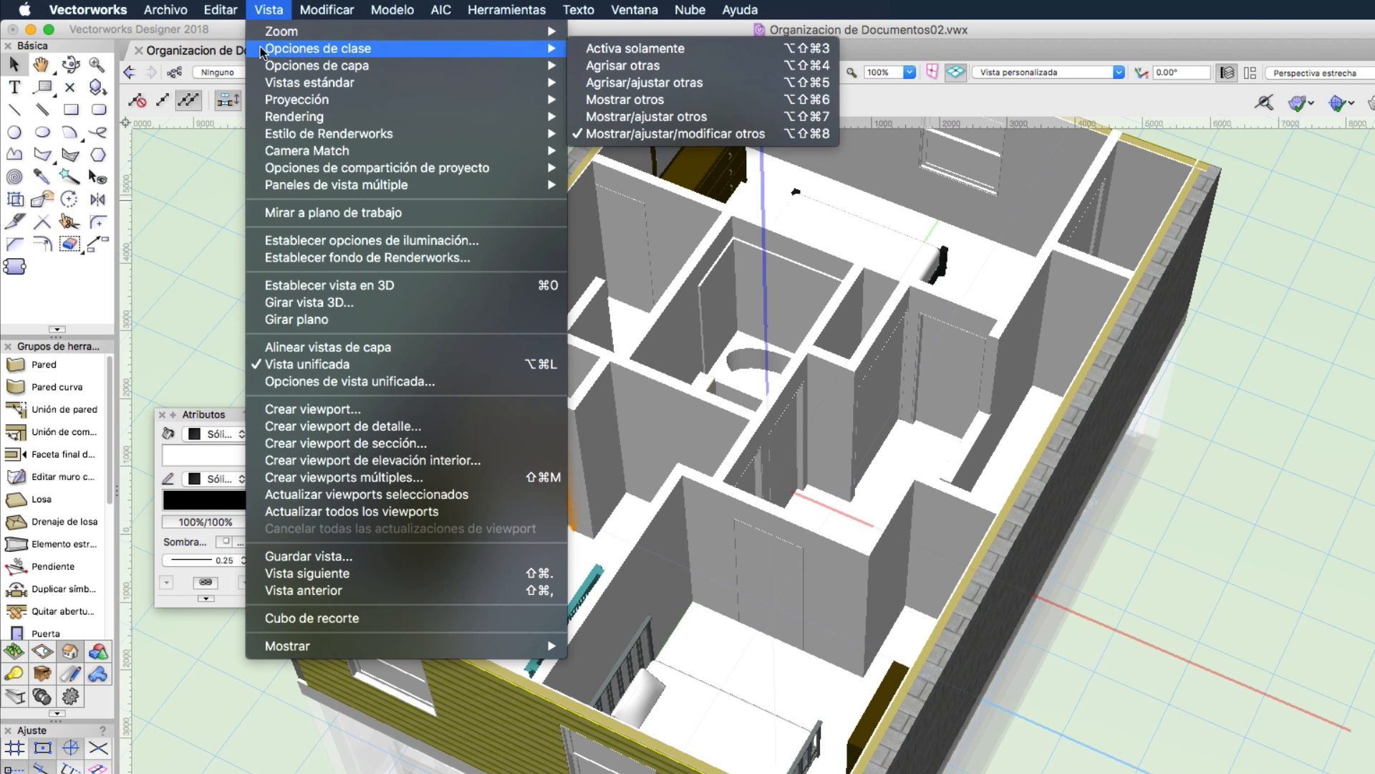
click(774, 136)
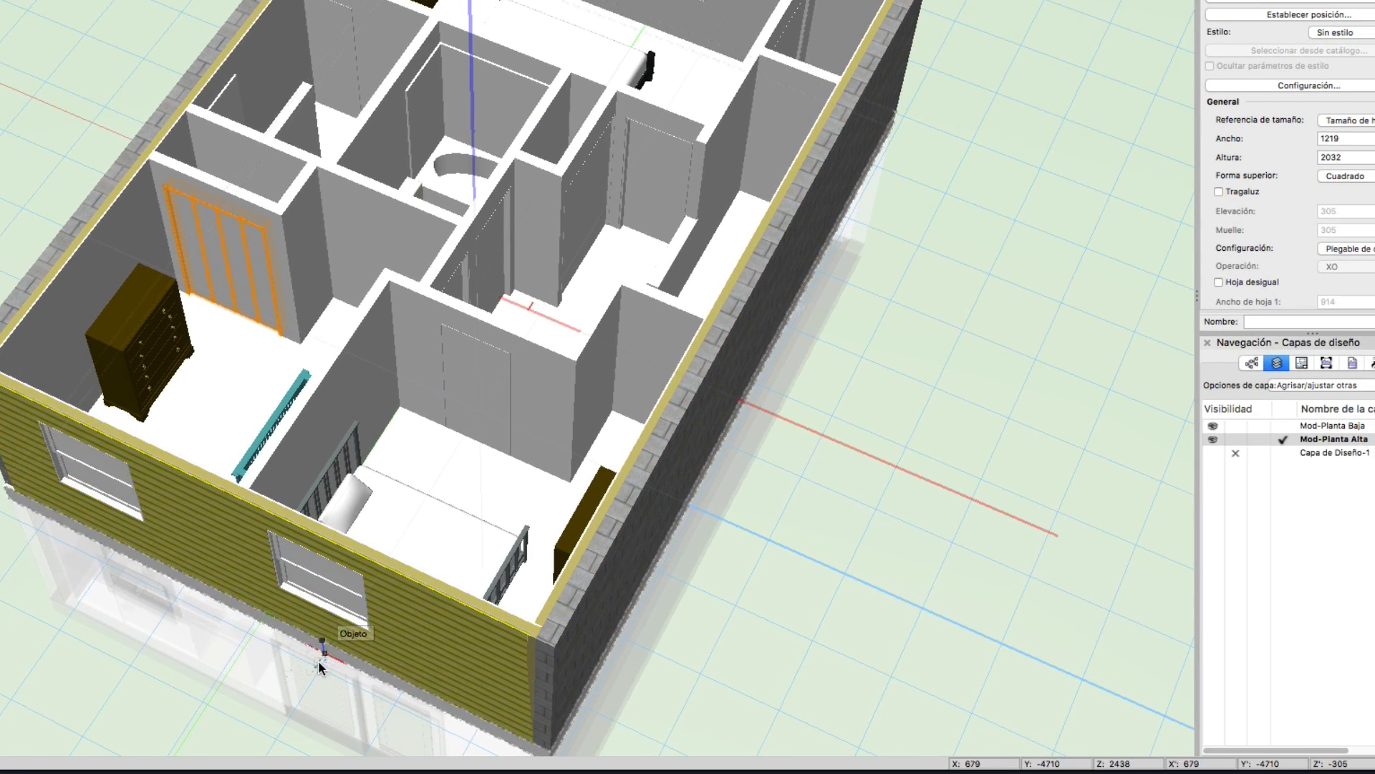
Test selecting the greyed lower-floor door and compare the current class options with the design layer options
middle_drag(313, 659, 467, 604)
click(467, 604)
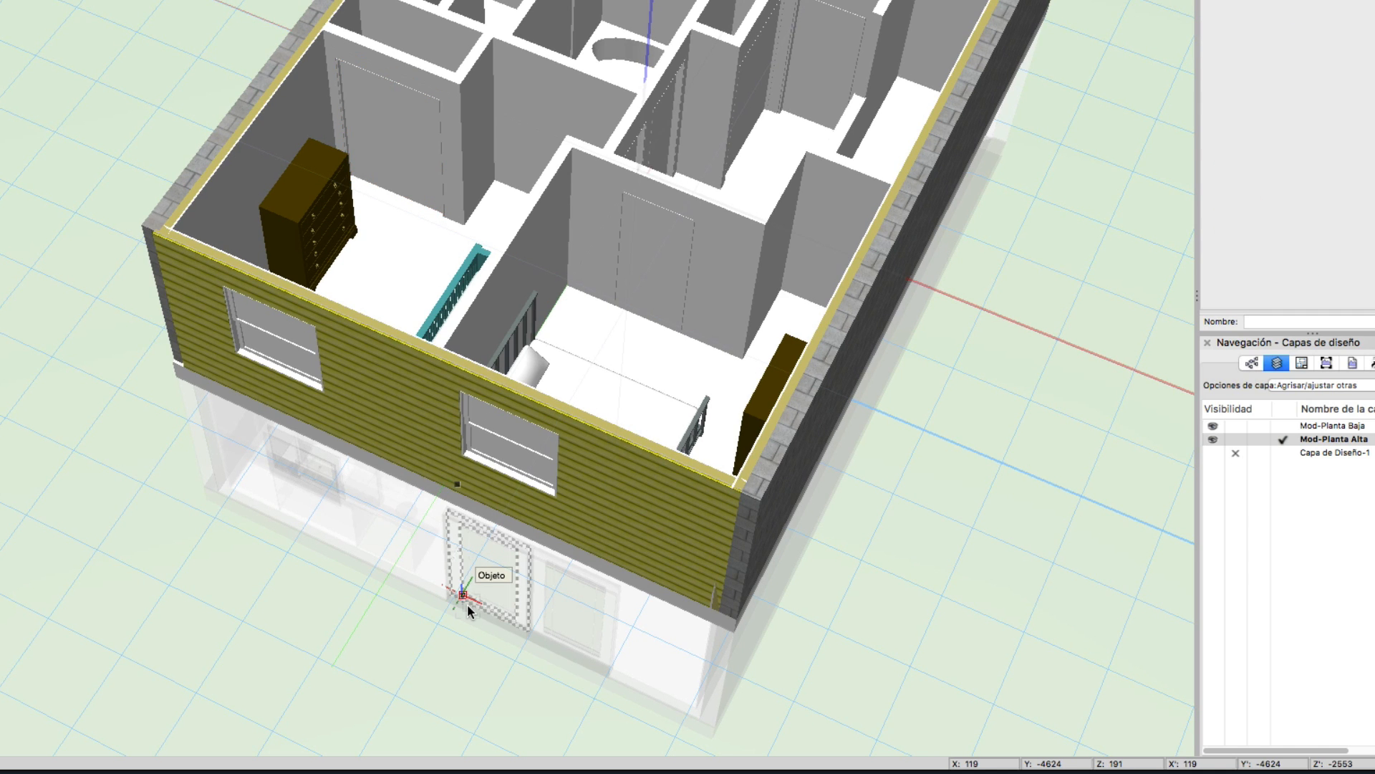
click(1253, 363)
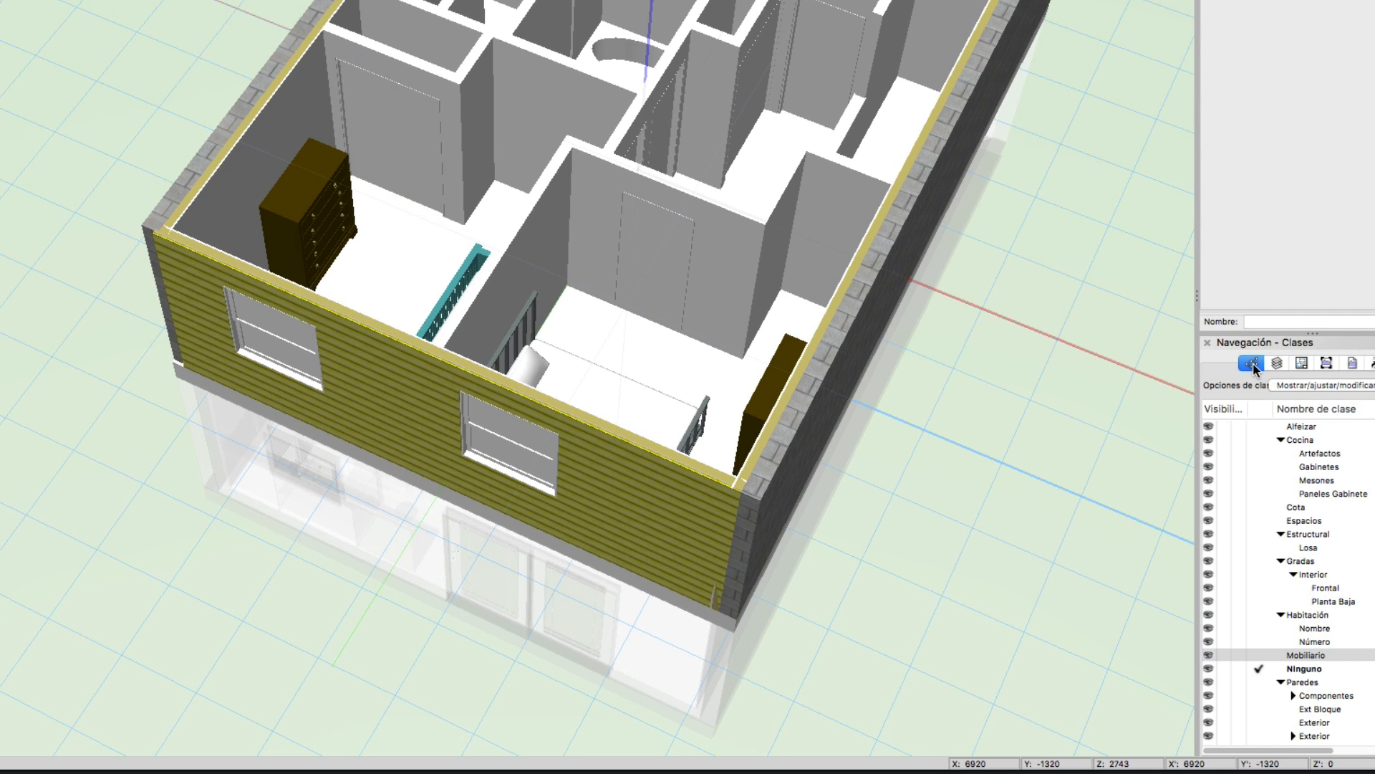
click(1309, 385)
click(1309, 386)
click(1276, 363)
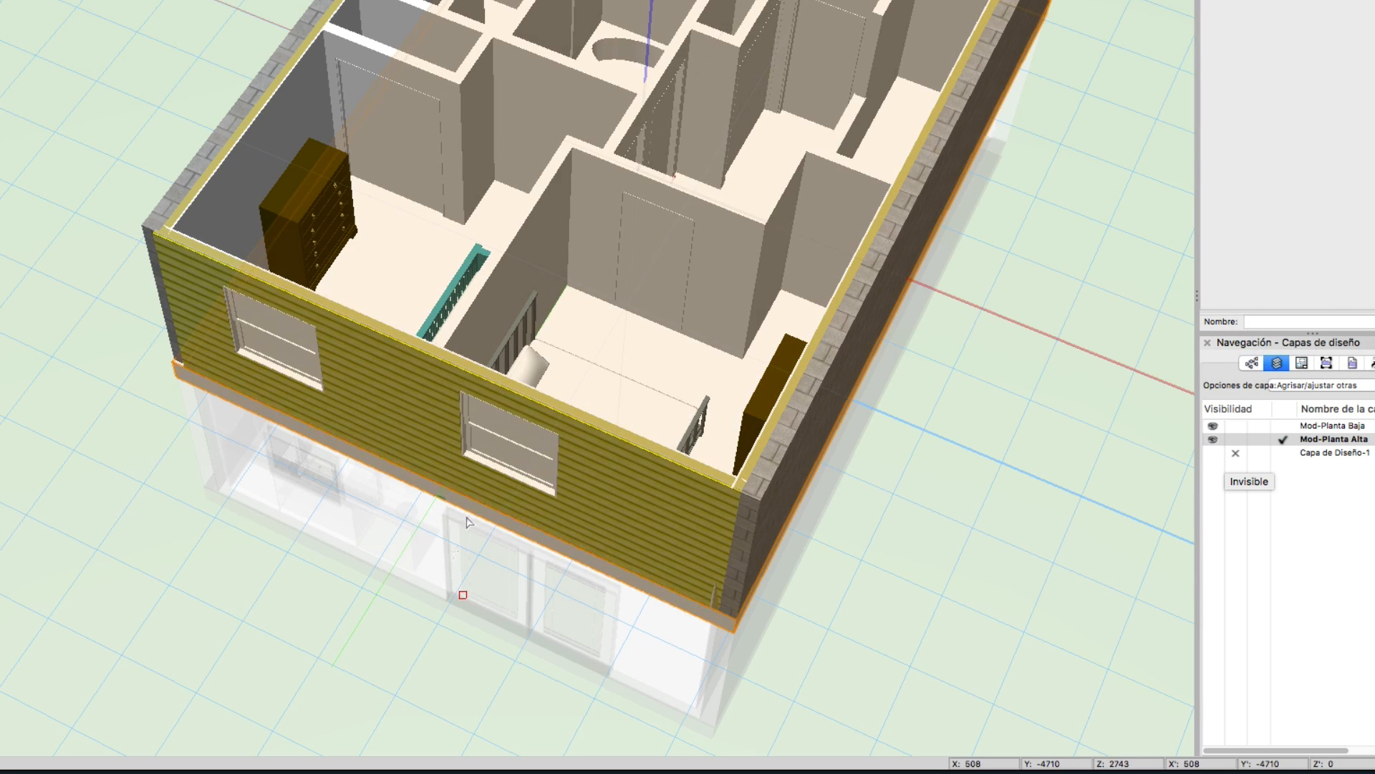
Force the selection of the greyed front door on the lower floor, activating its layer Mod-Planta Baja
right_click(487, 610)
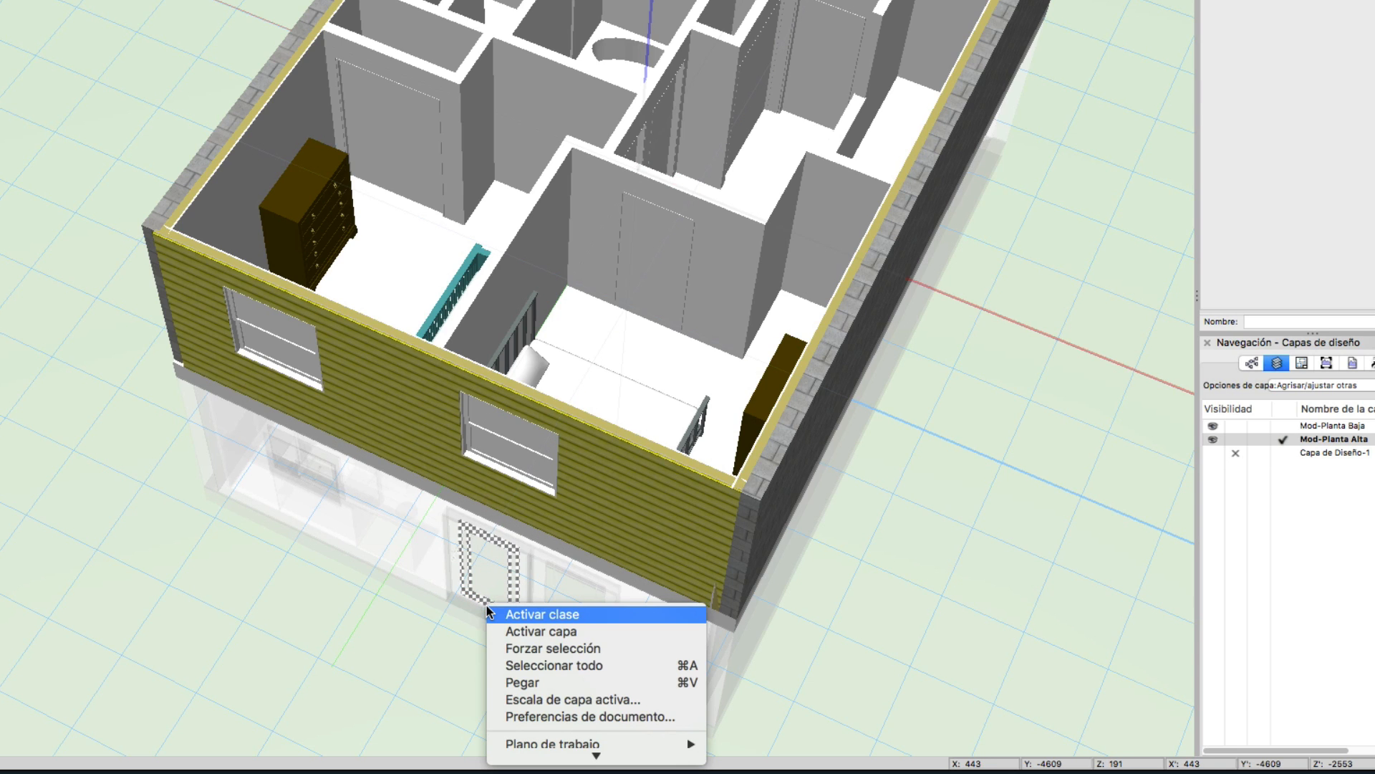
click(470, 601)
right_click(476, 602)
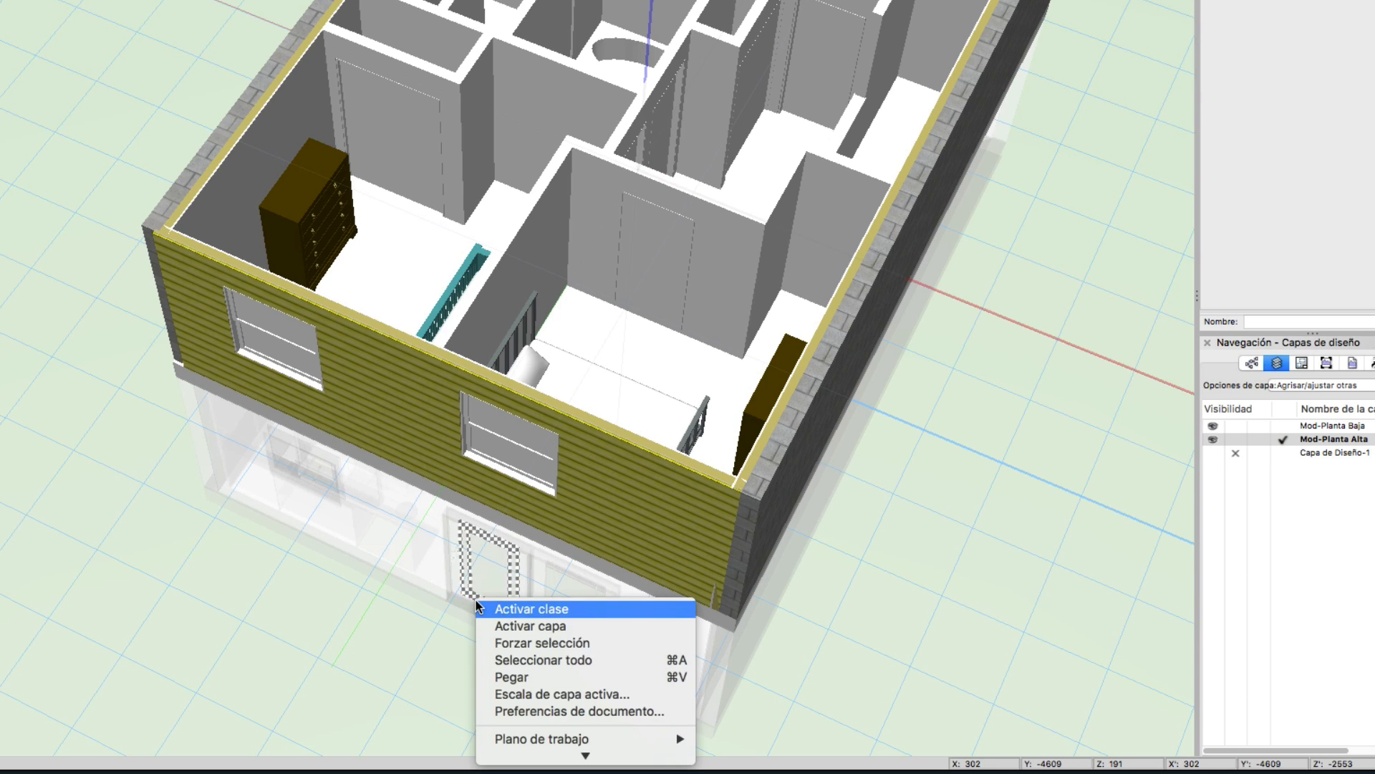
click(566, 644)
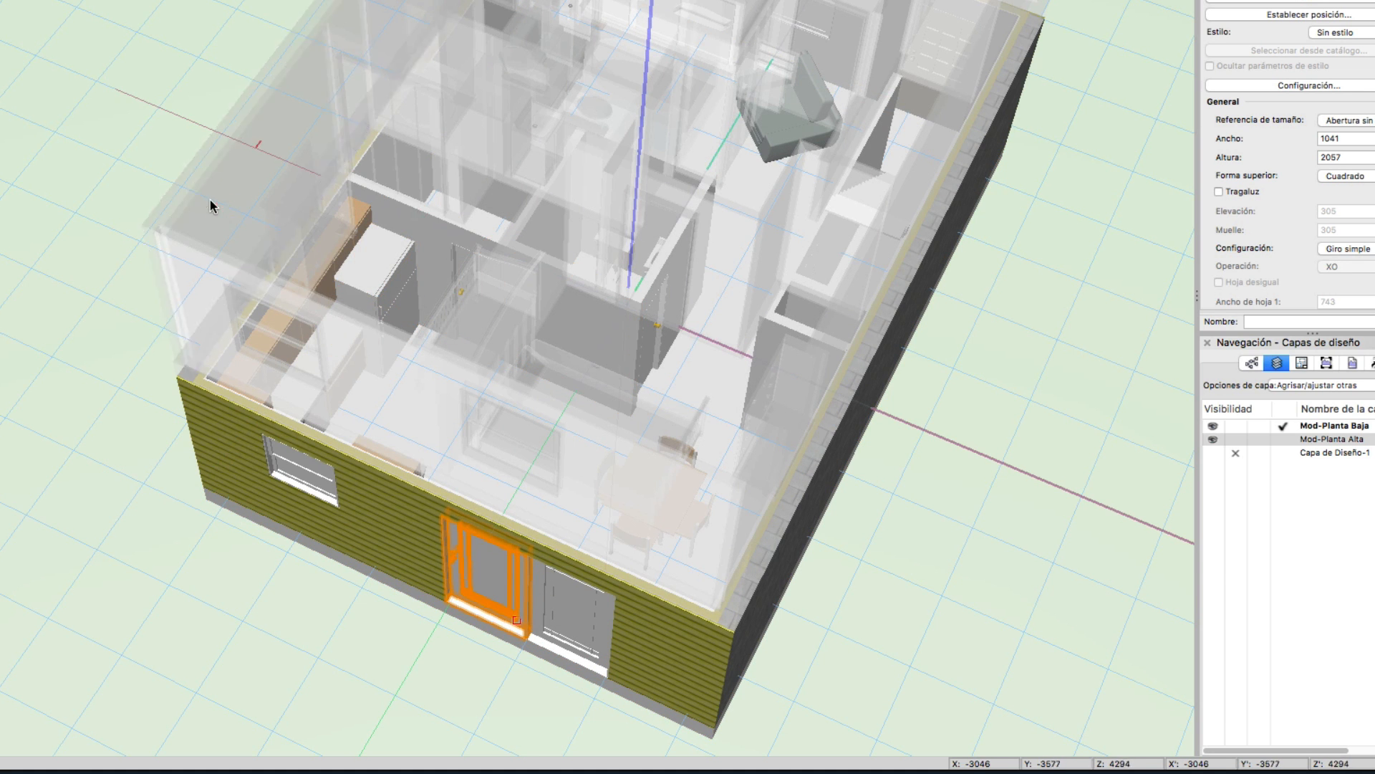
Force the selection of the greyed upper-floor side wall to make Mod-Planta Alta the active layer
right_click(243, 125)
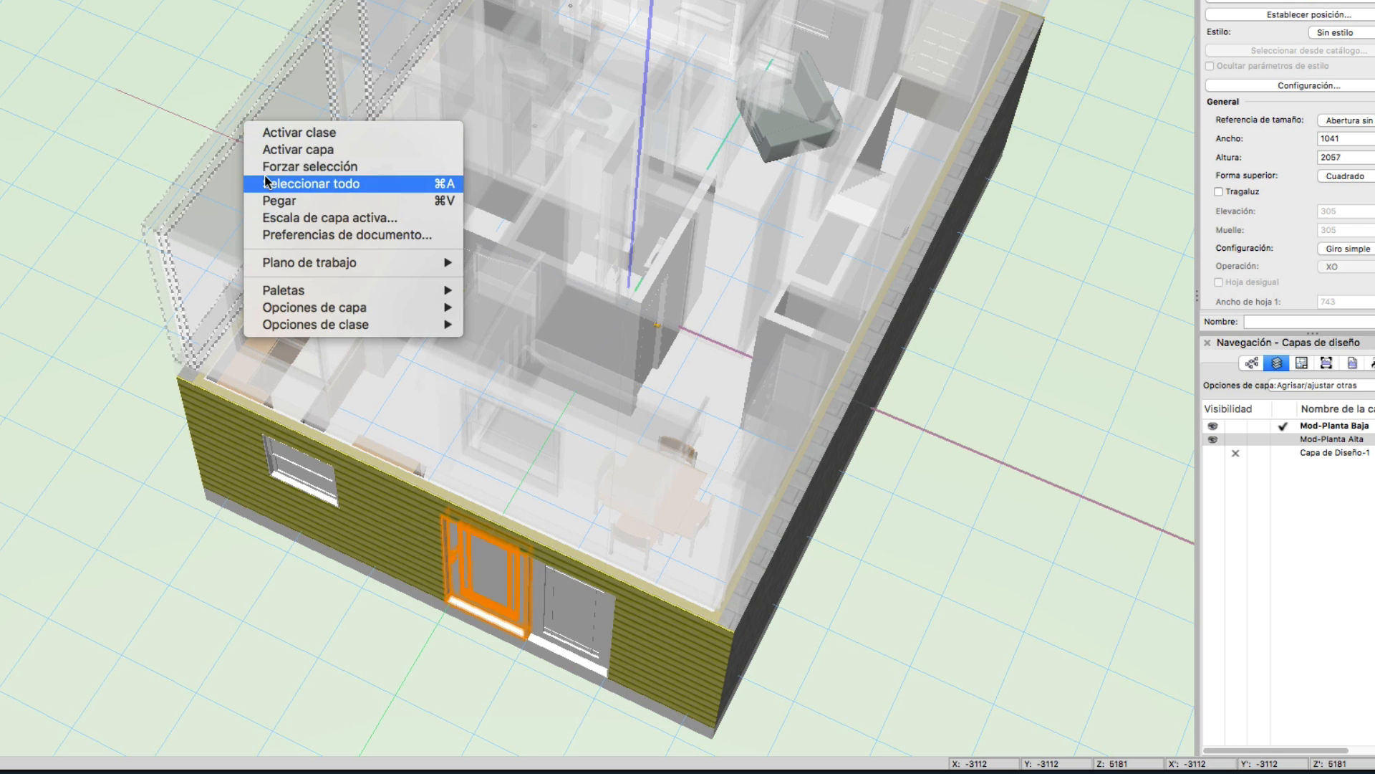
click(326, 167)
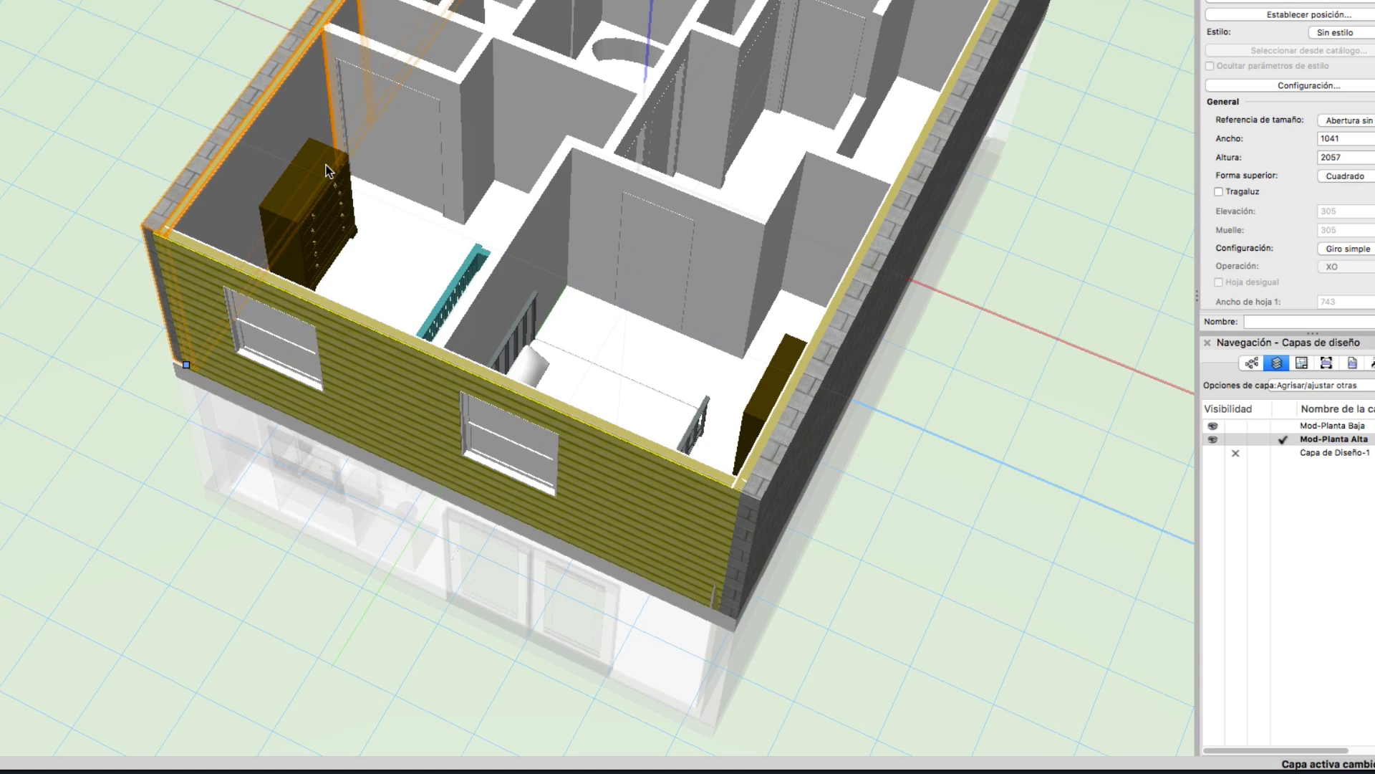